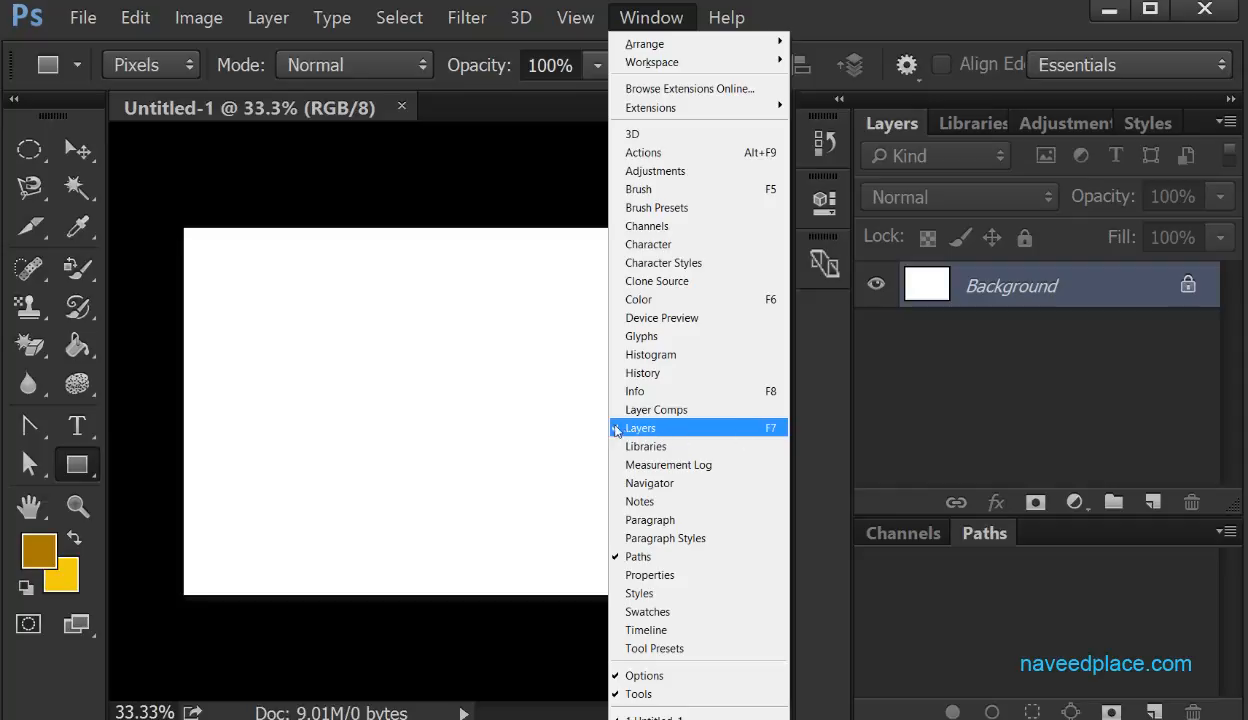
Convert the Background into a regular layer named with the author's first name and give it a blue color label, keeping Normal mode
left_click(923, 434)
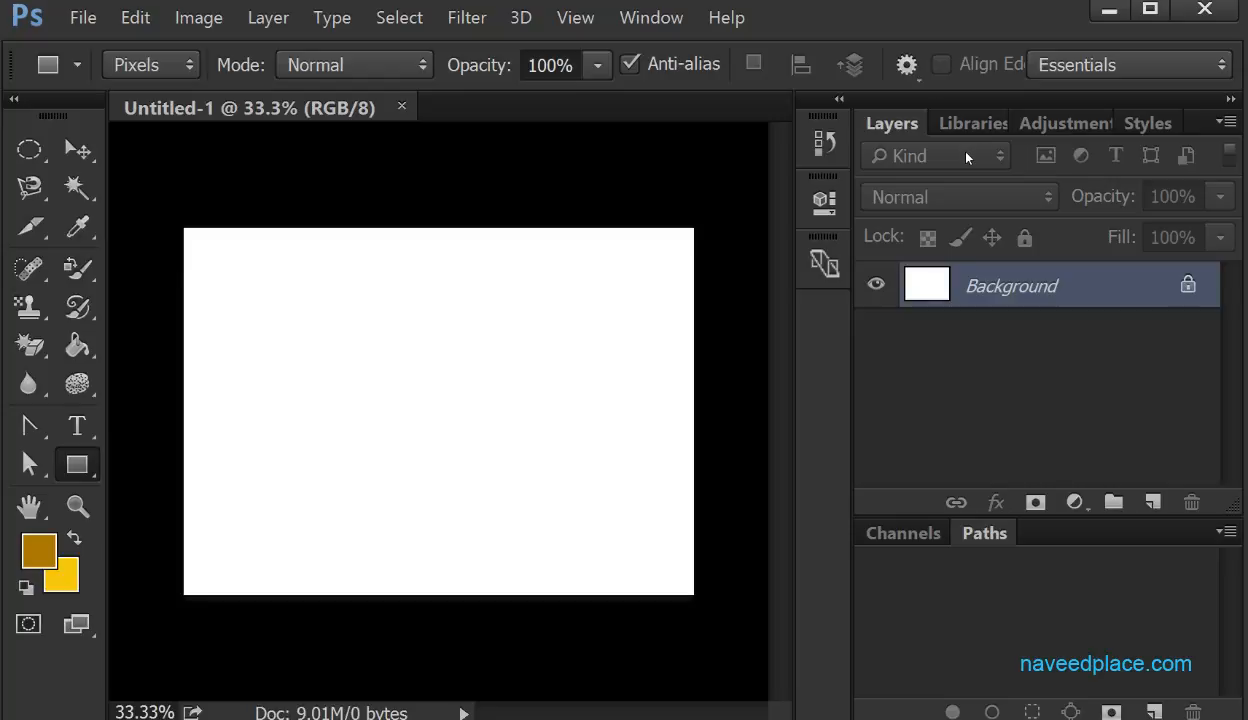
double_click(1008, 287)
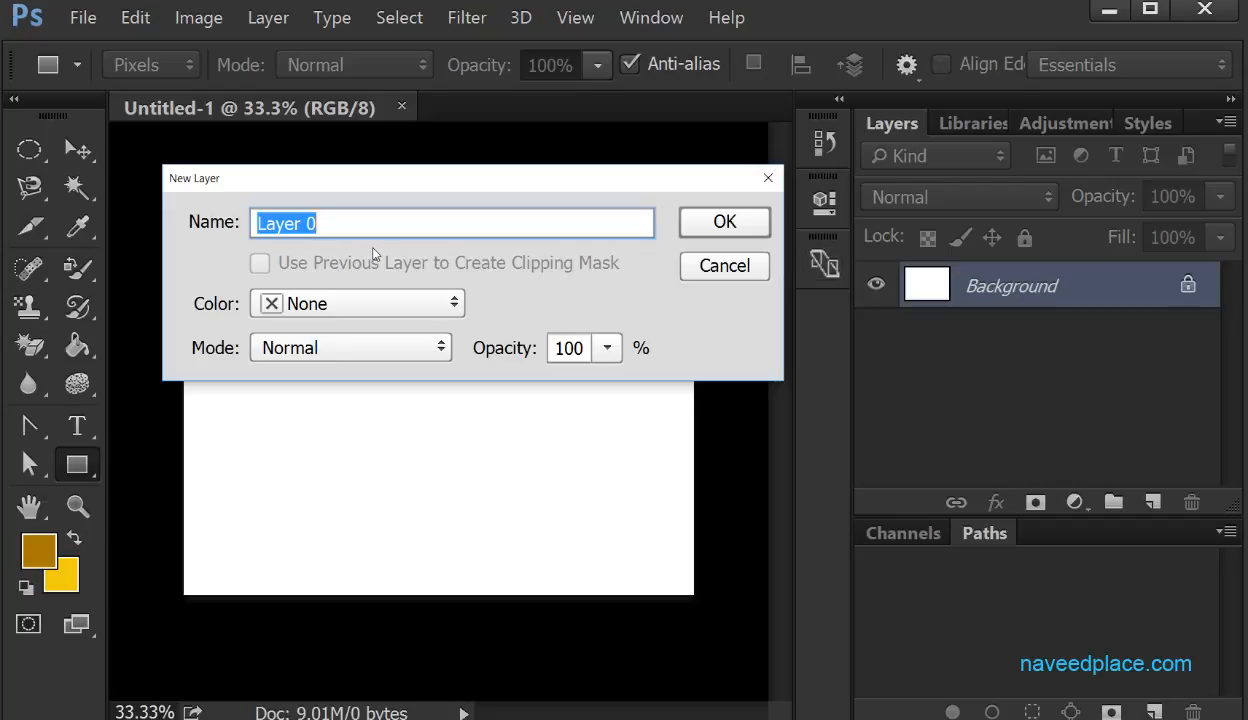
type("Naveed")
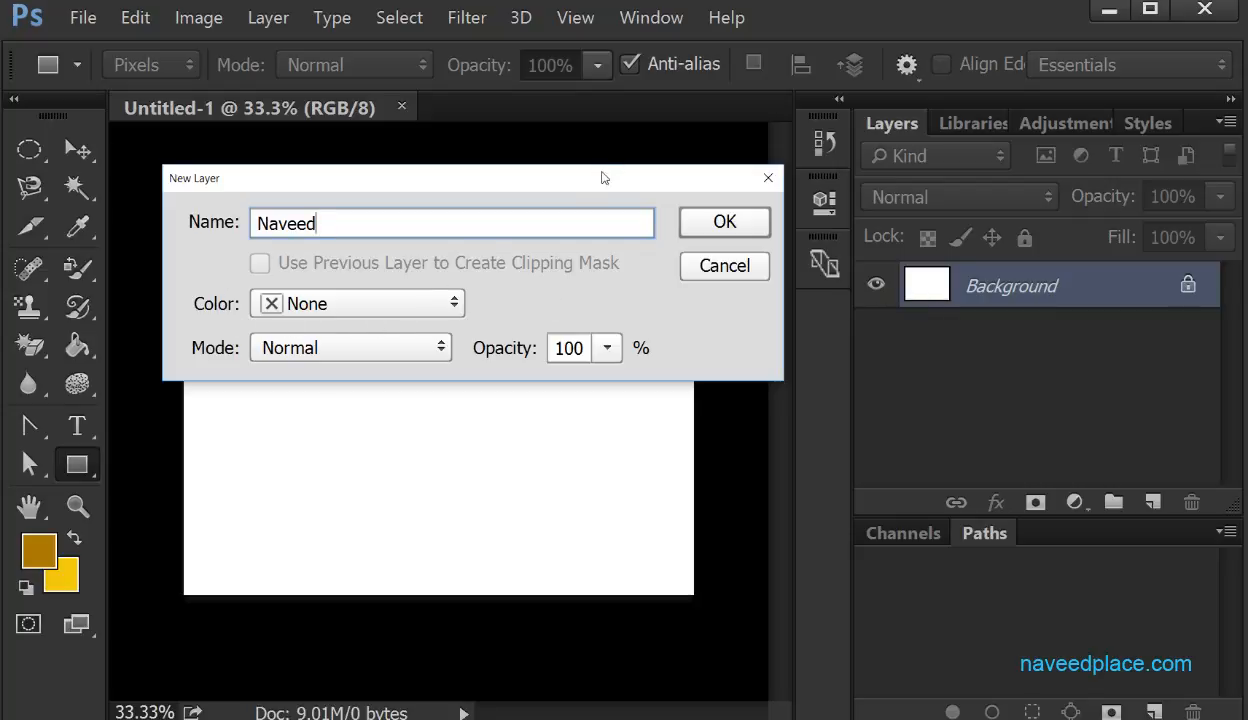
left_click_drag(580, 180, 750, 138)
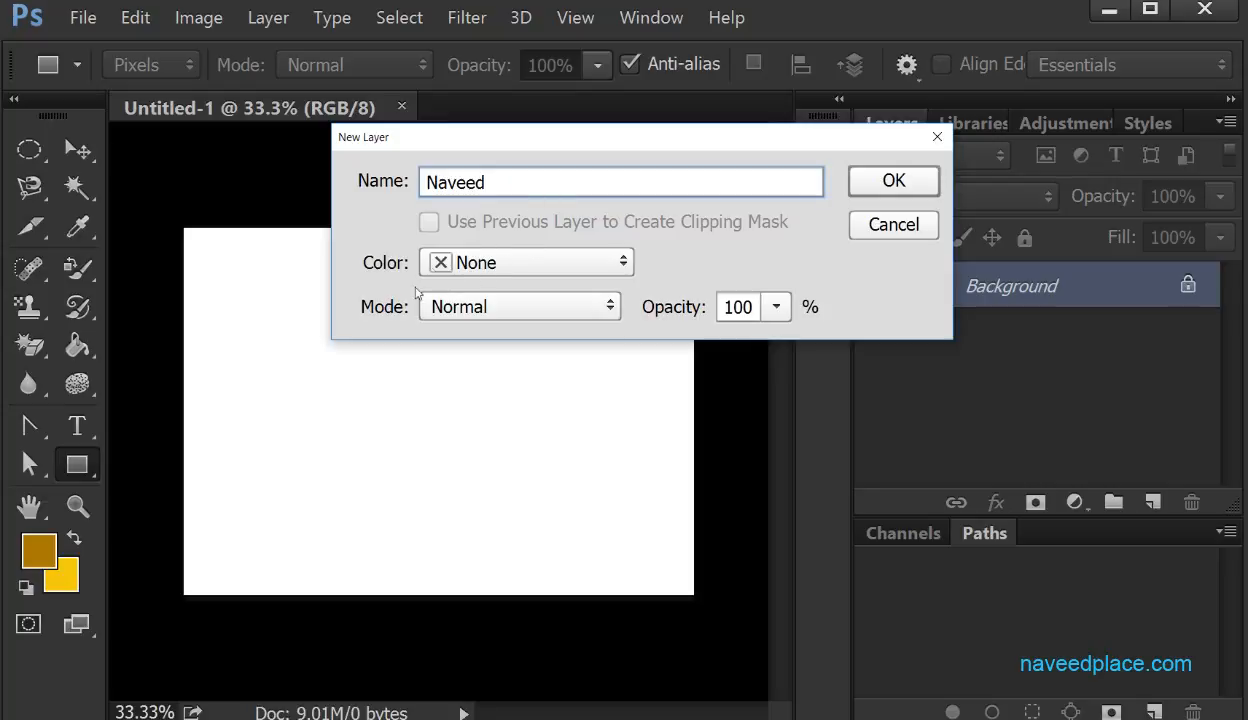
left_click_drag(590, 143, 357, 146)
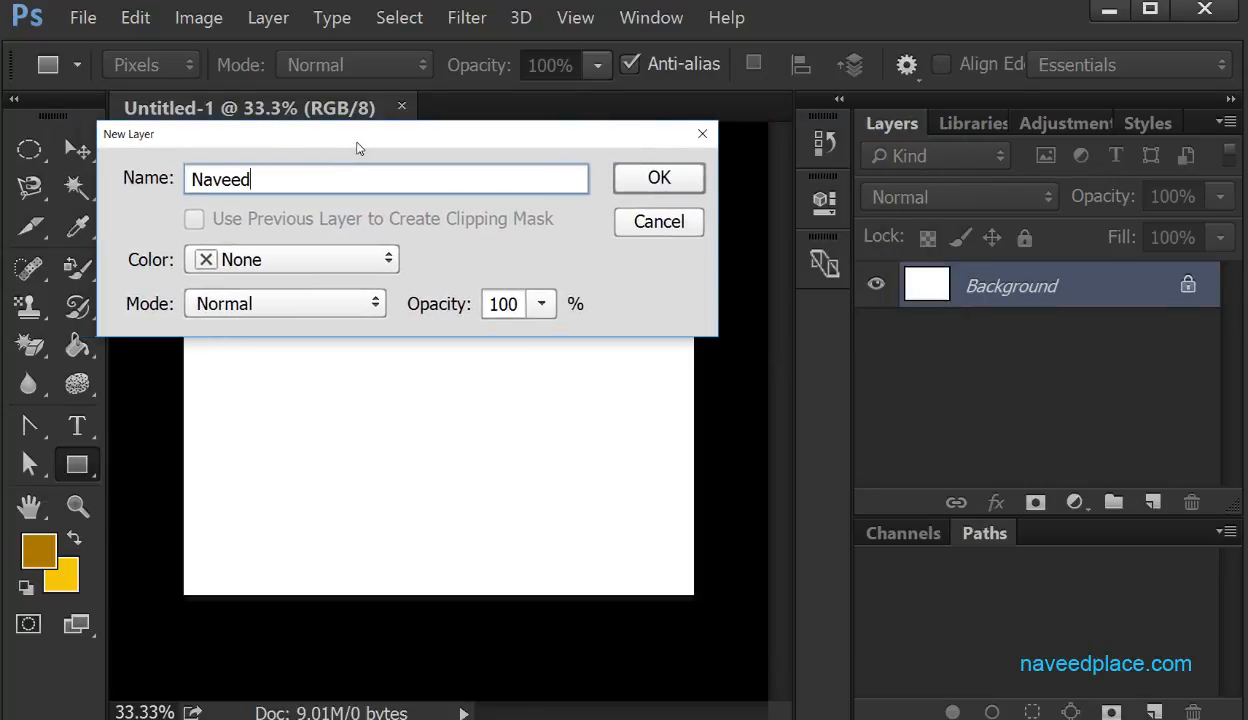
left_click(328, 260)
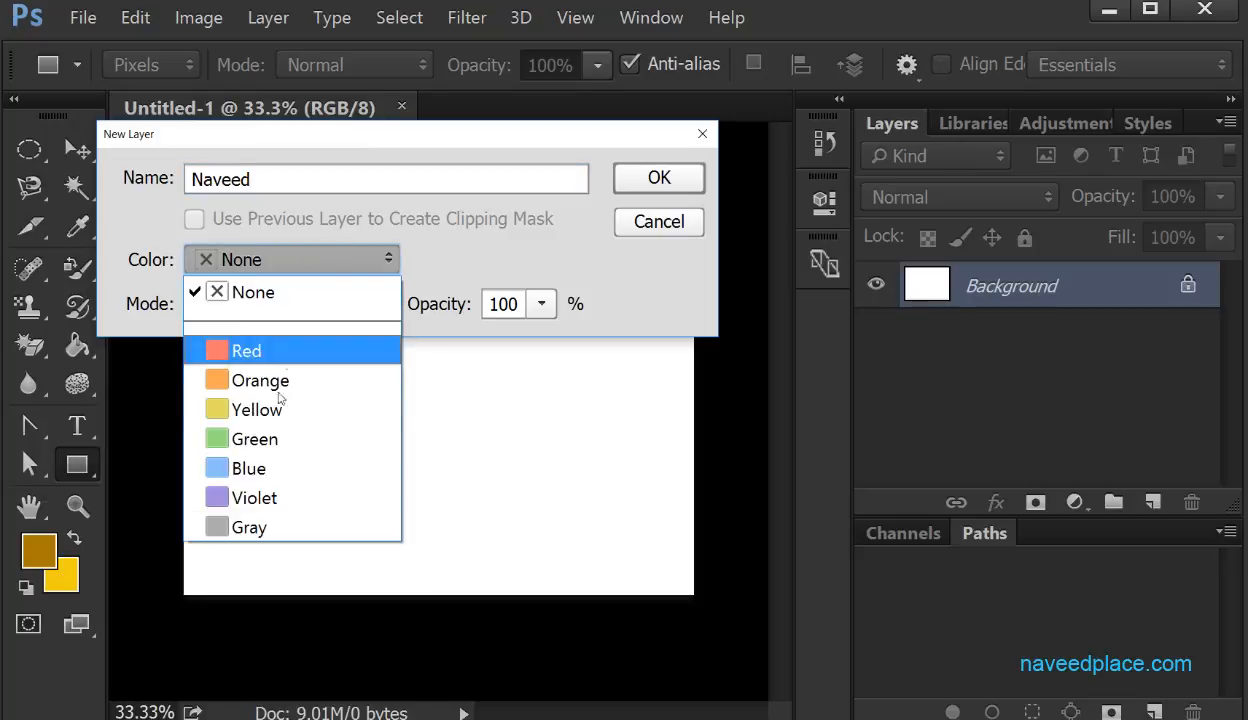
left_click(268, 469)
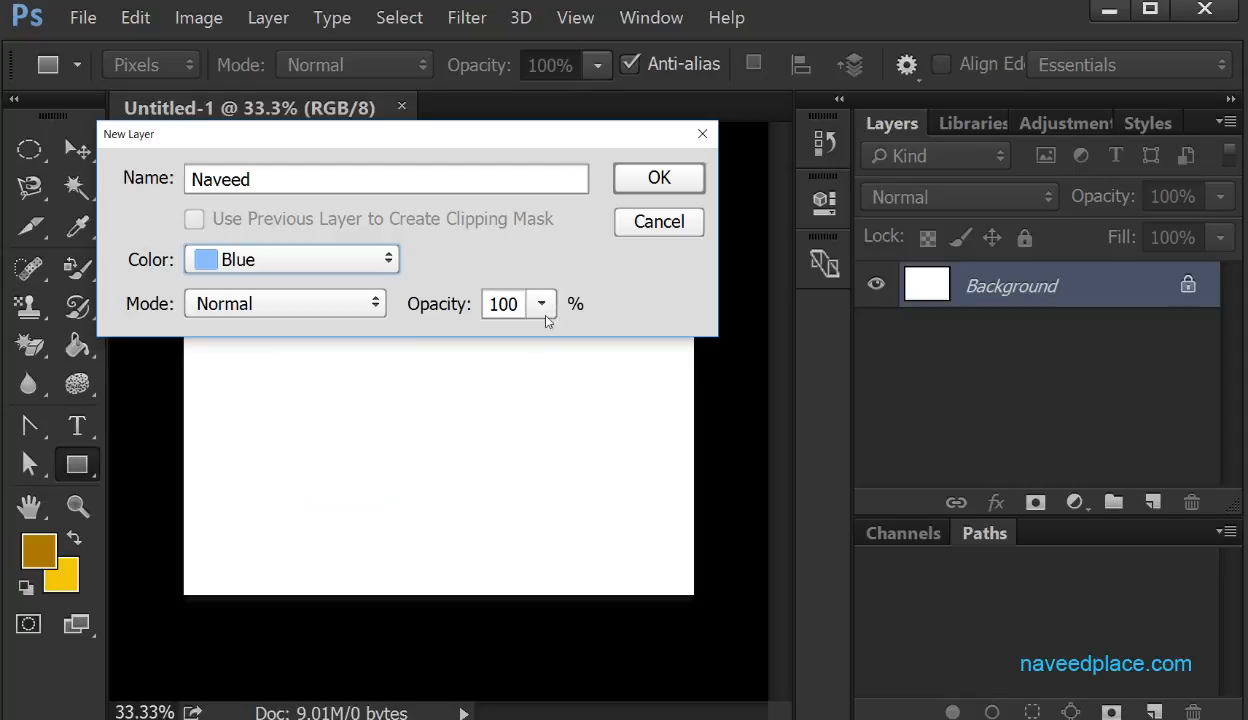
left_click(340, 304)
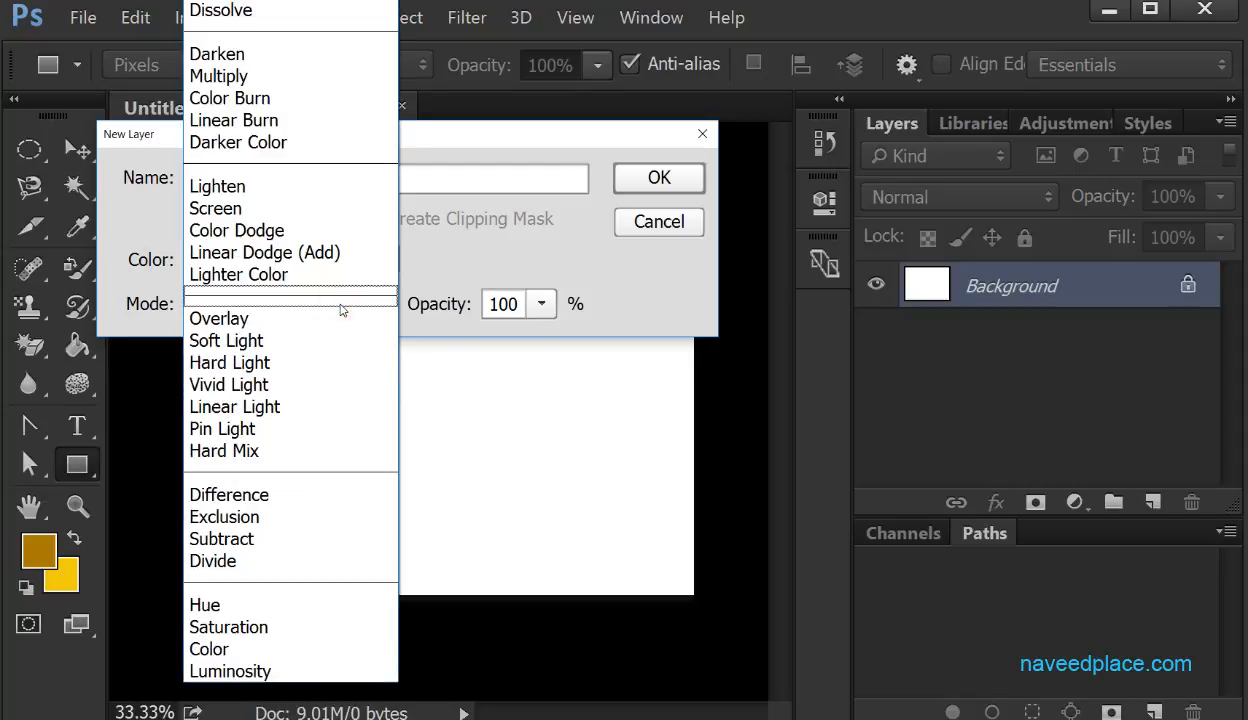
left_click(468, 368)
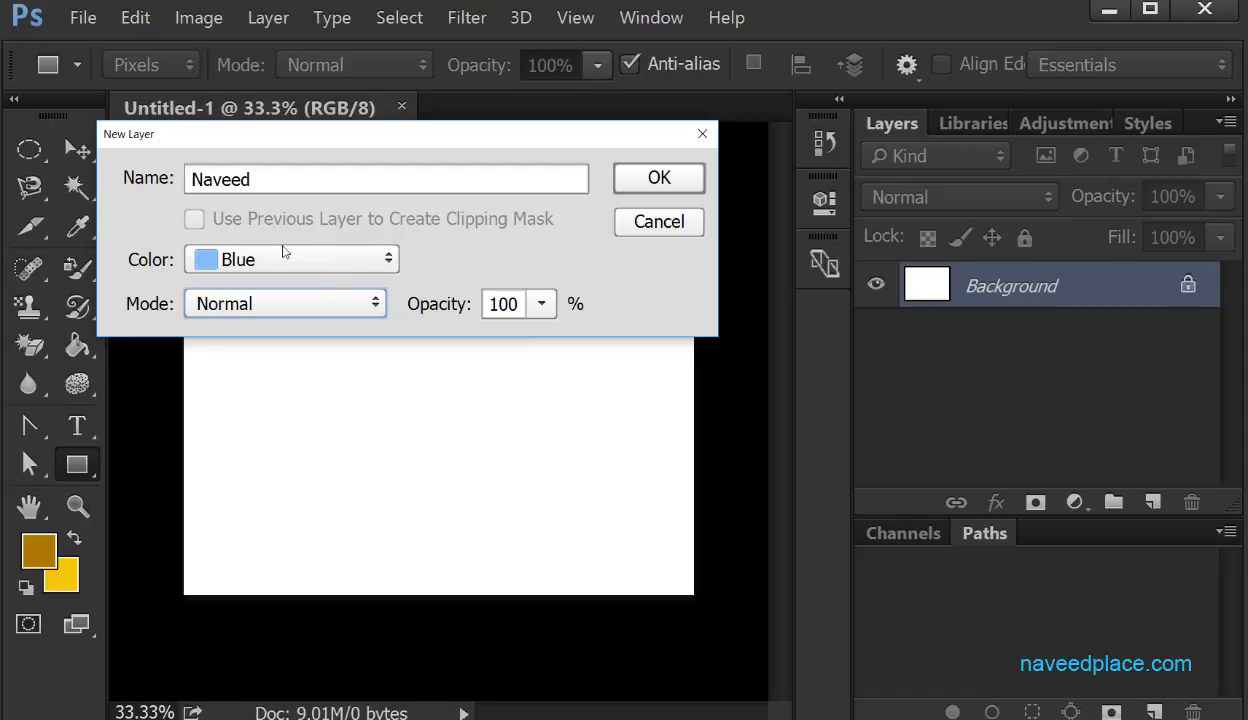
double_click(302, 180)
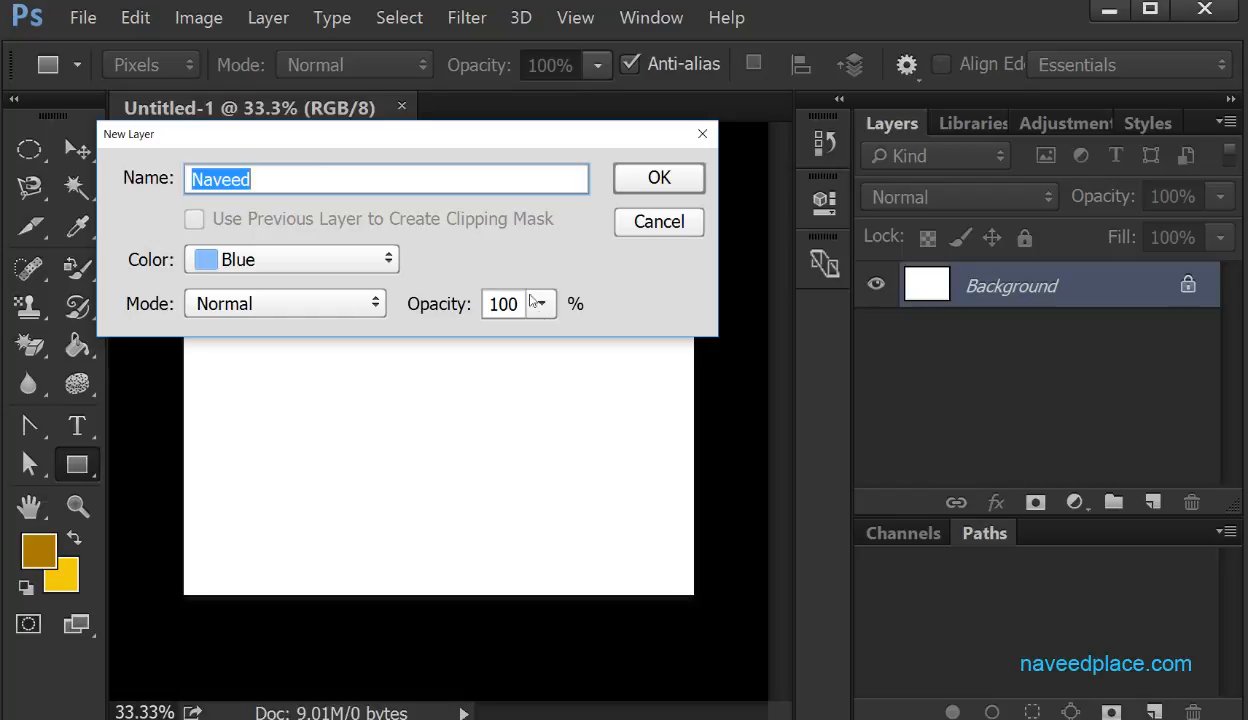
left_click(655, 182)
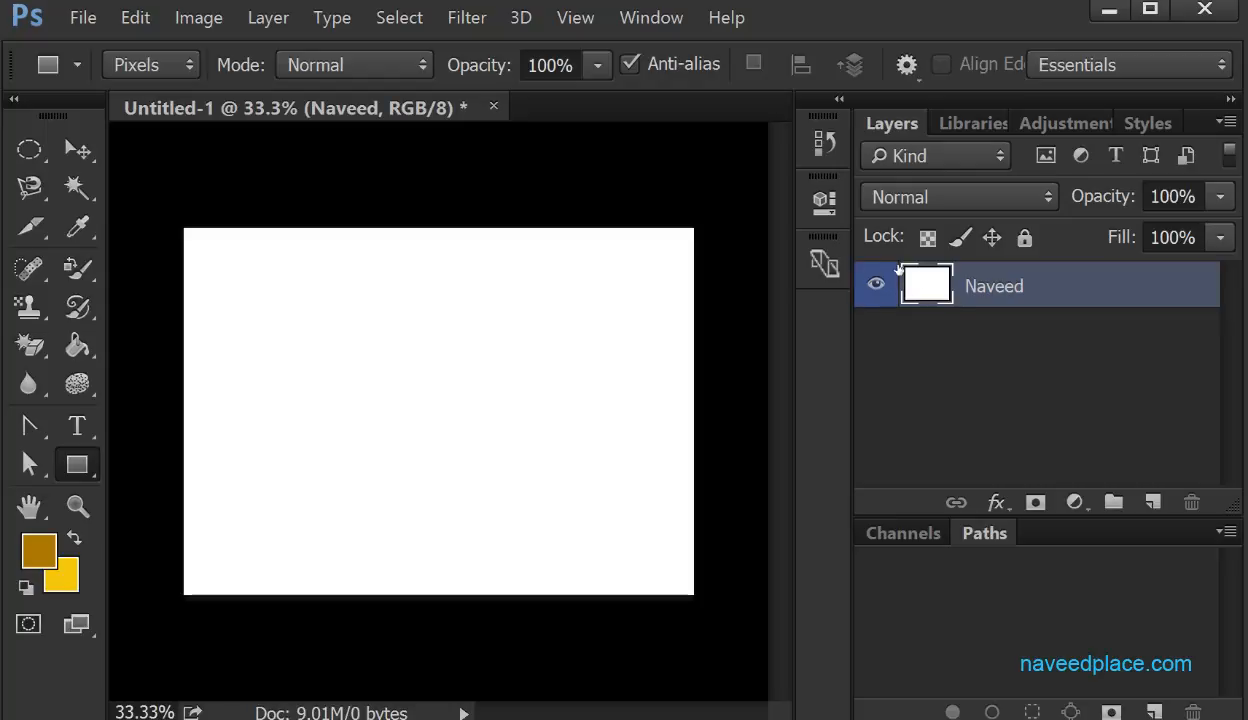
Add a new empty layer above the blue-labeled layer, keeping its default name
left_click(1153, 503)
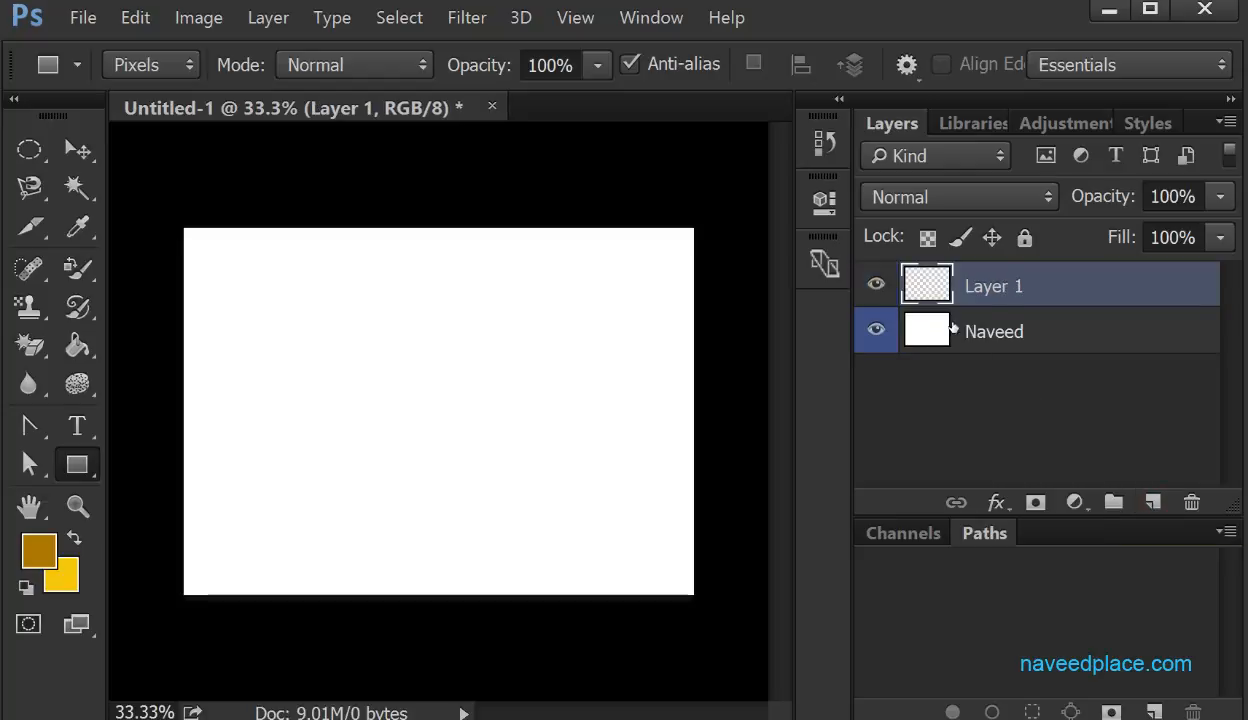
double_click(1000, 286)
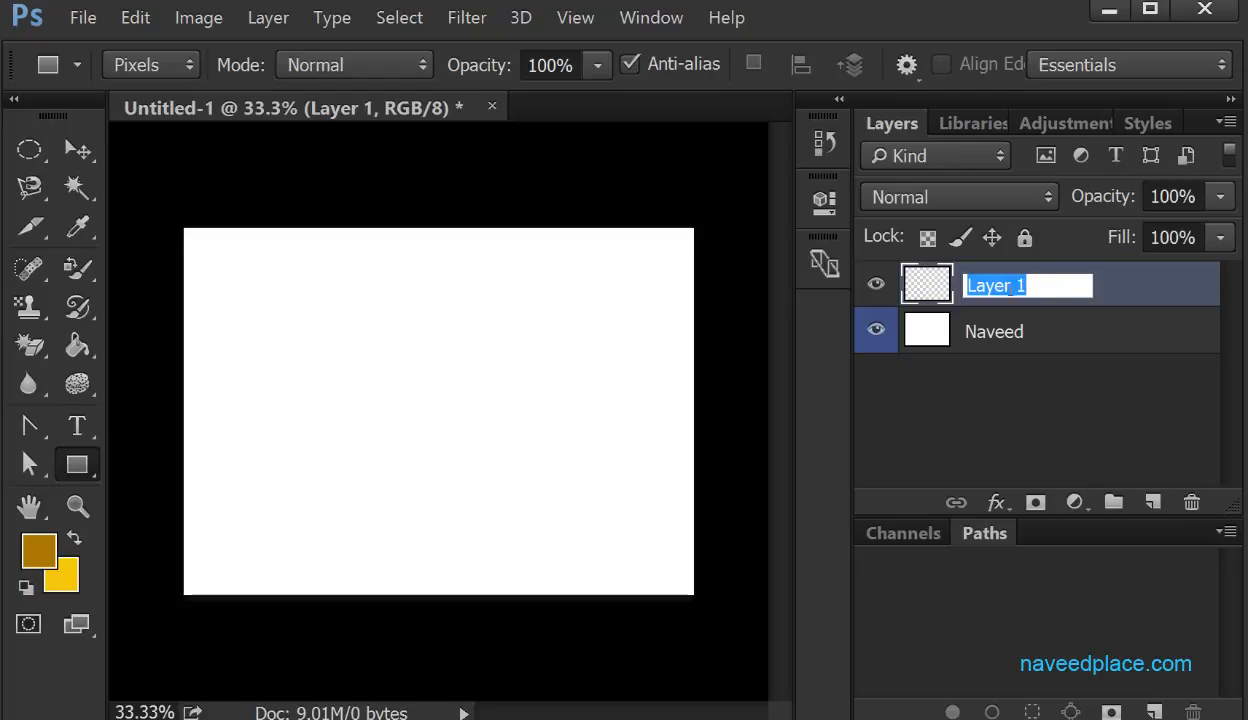
Give the new empty layer a red color label and reset it to No Color
right_click(913, 288)
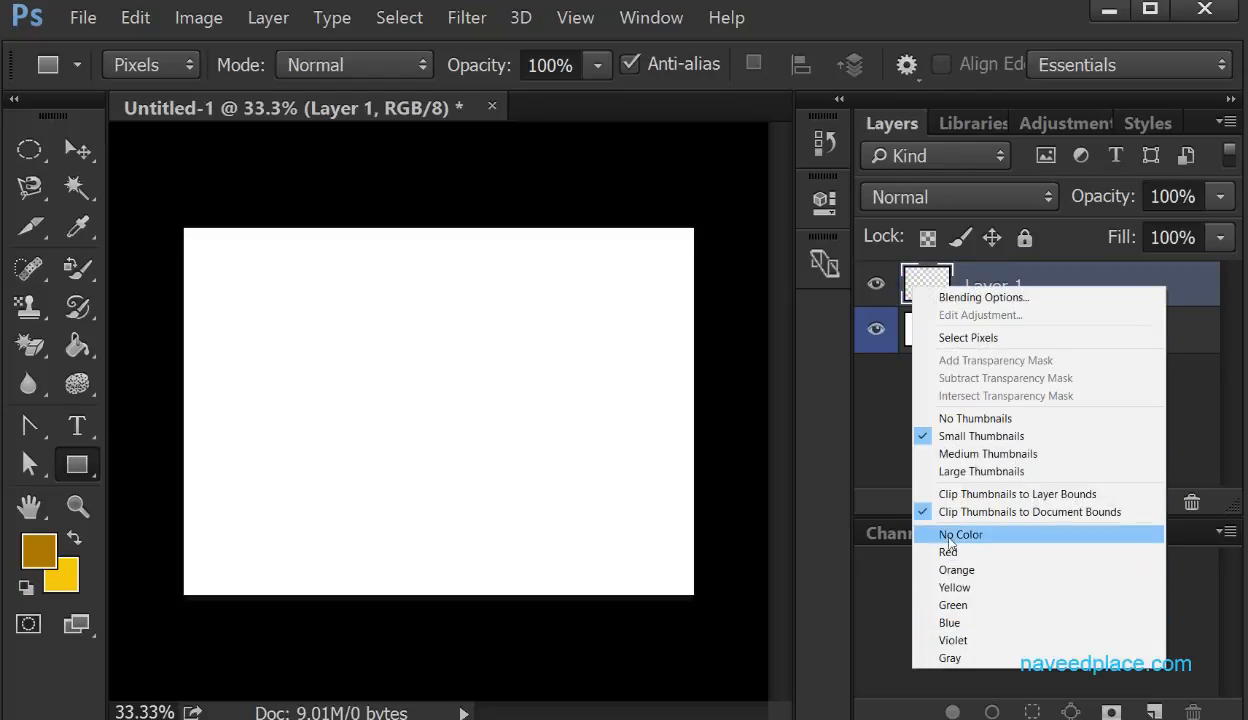
left_click(947, 553)
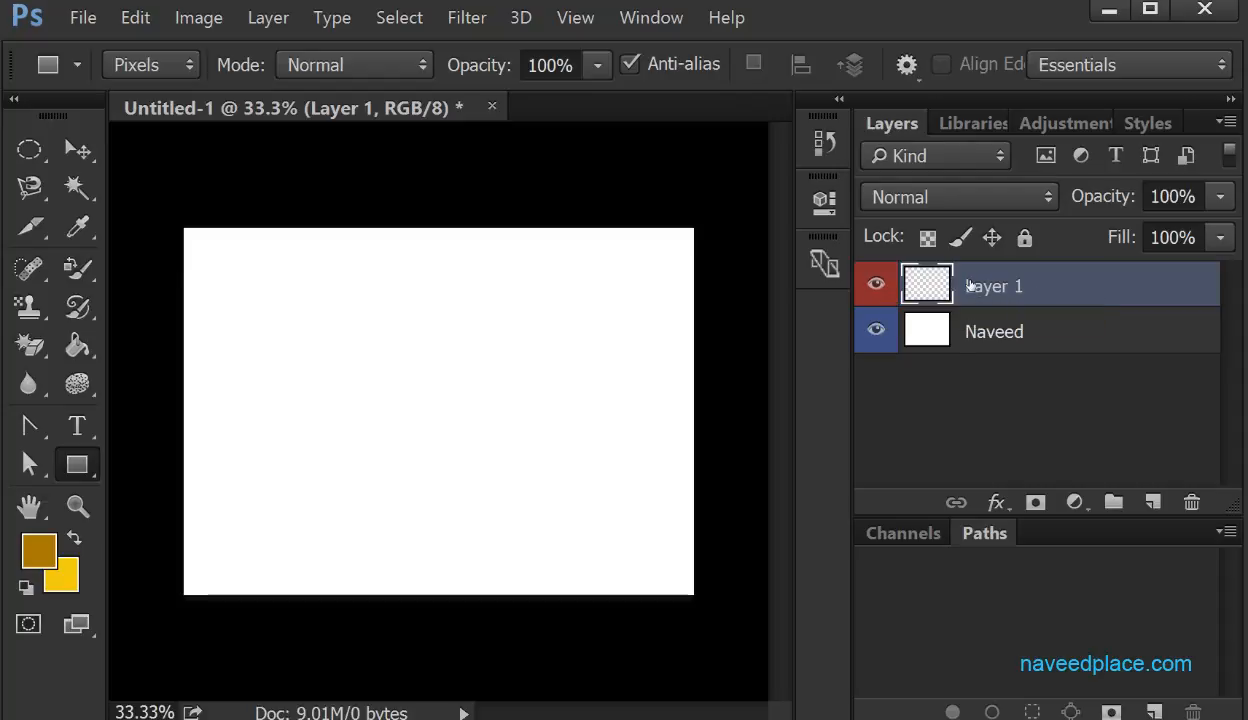
right_click(924, 283)
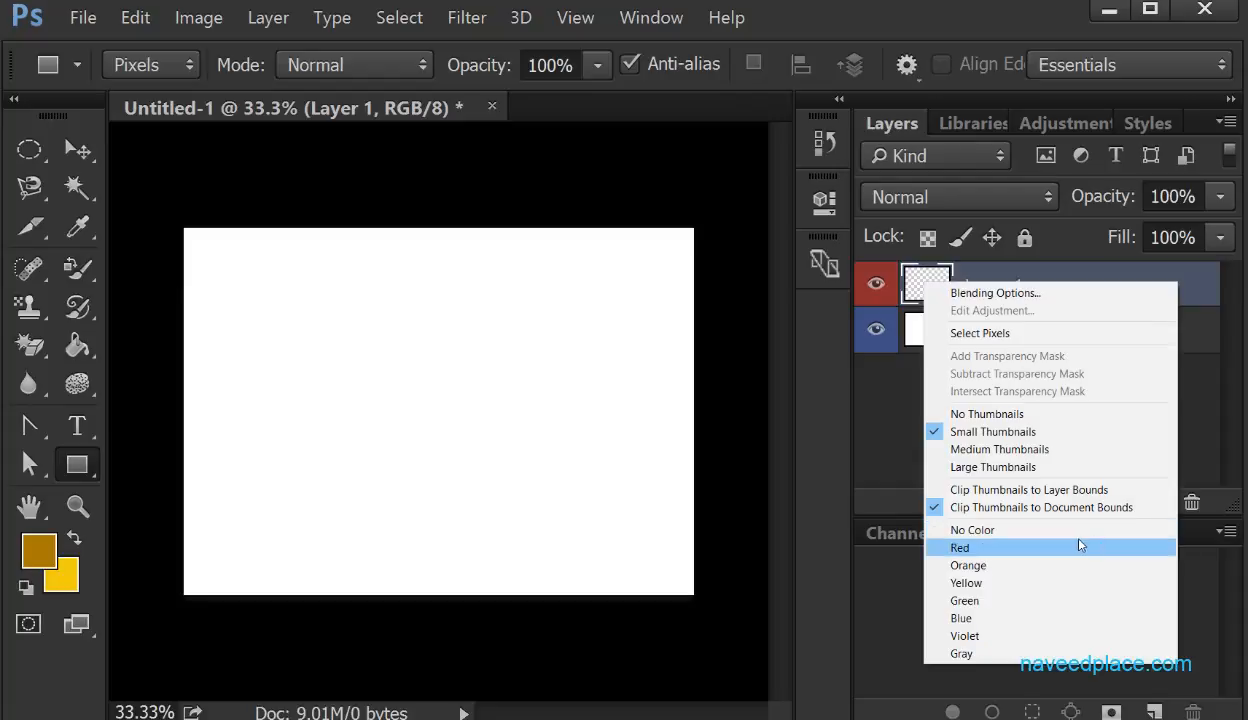
left_click(1012, 536)
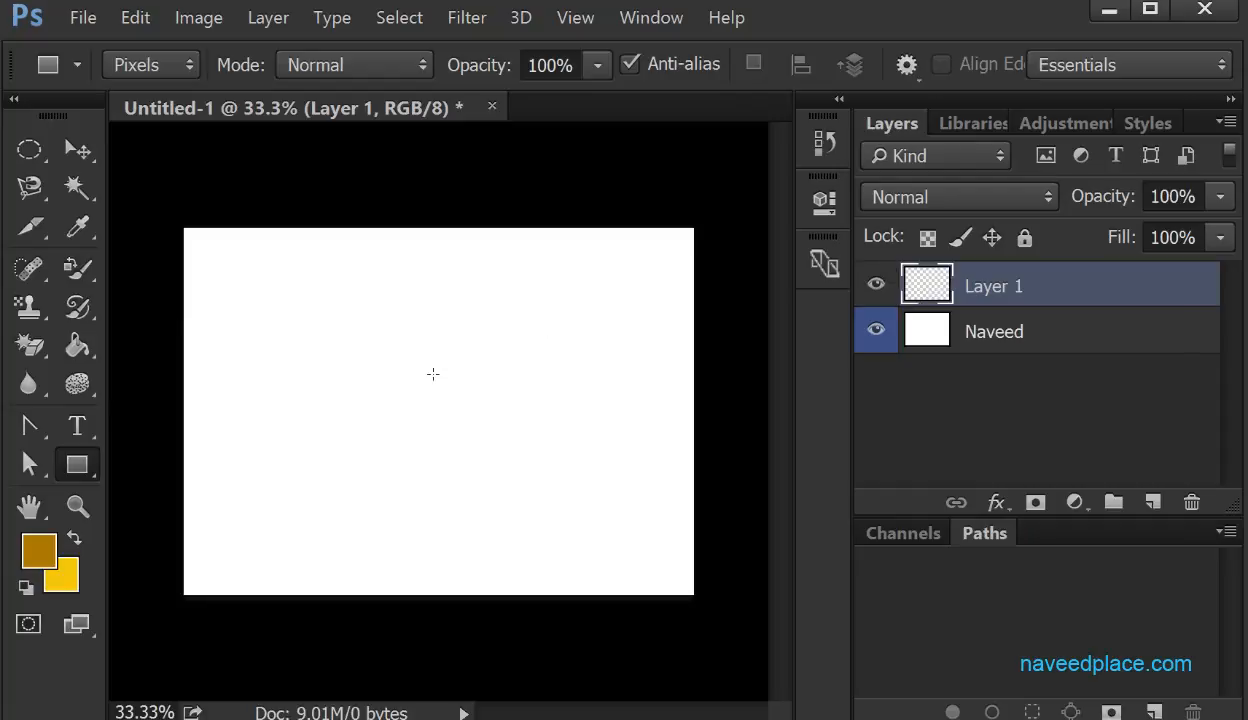
Draw four separate brown rectangles on the blue-labeled layer with the Rectangle tool, and toggle that layer's visibility off and on
left_click(994, 334)
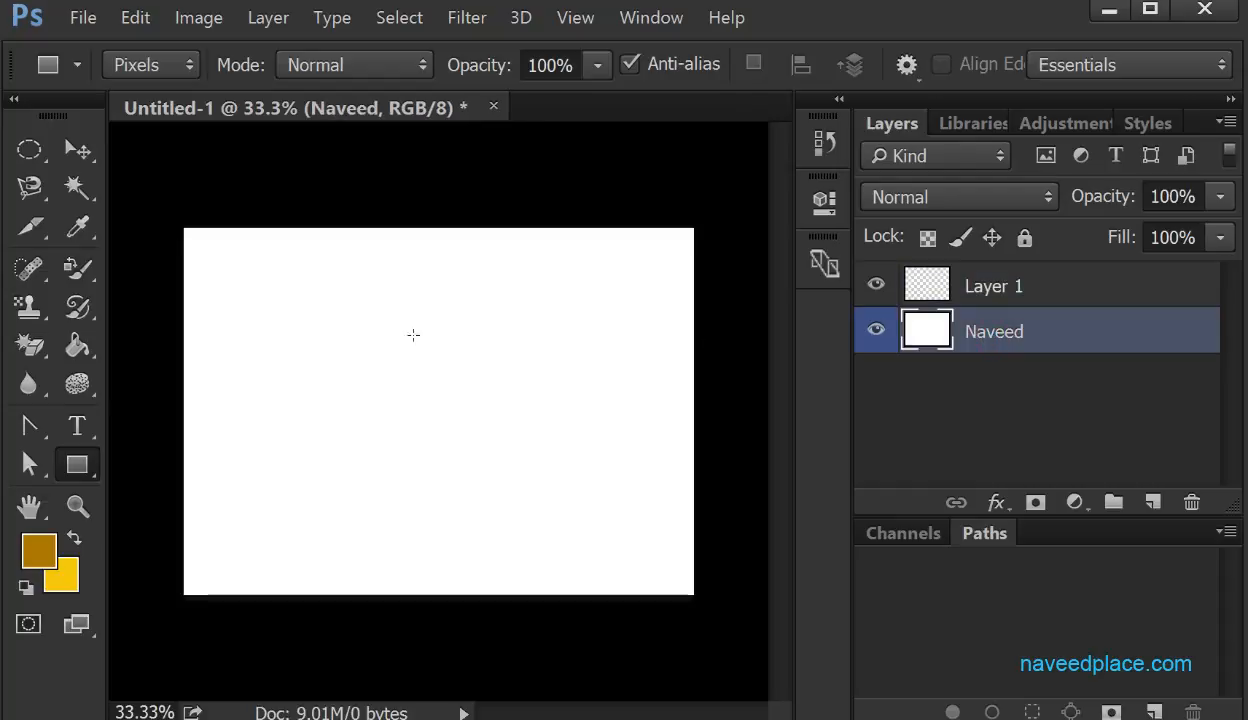
left_click_drag(96, 471, 170, 474)
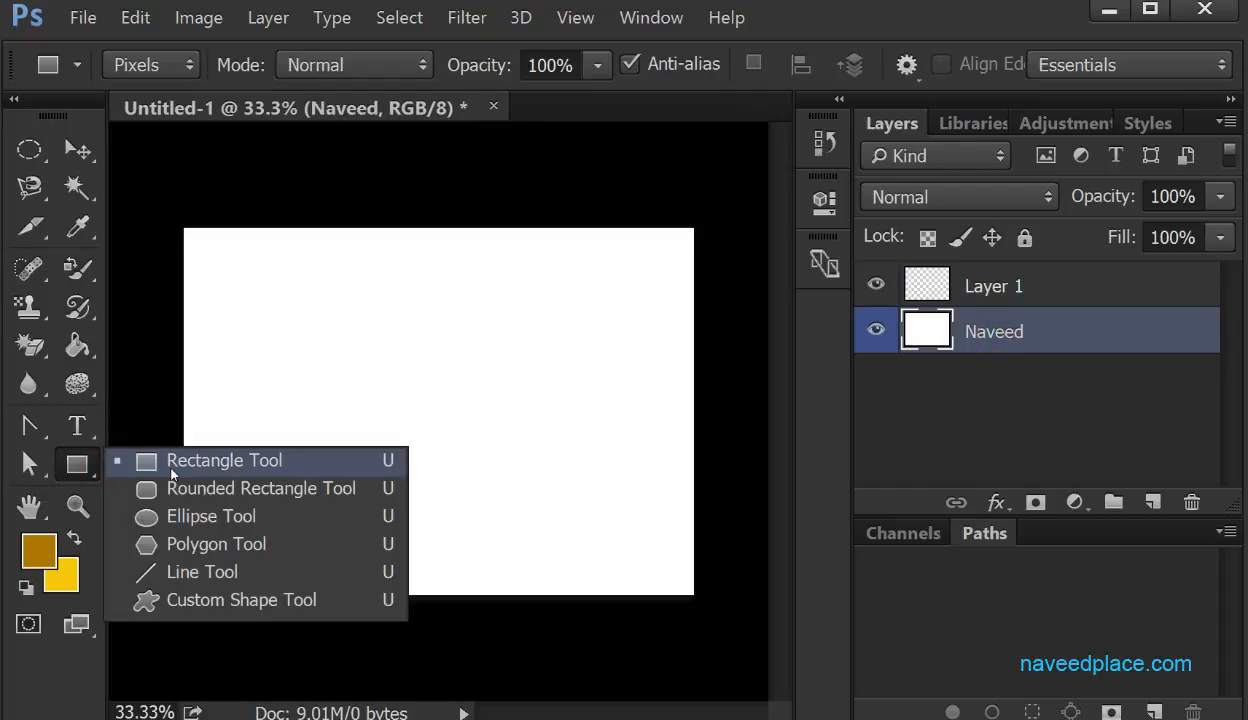
left_click(170, 474)
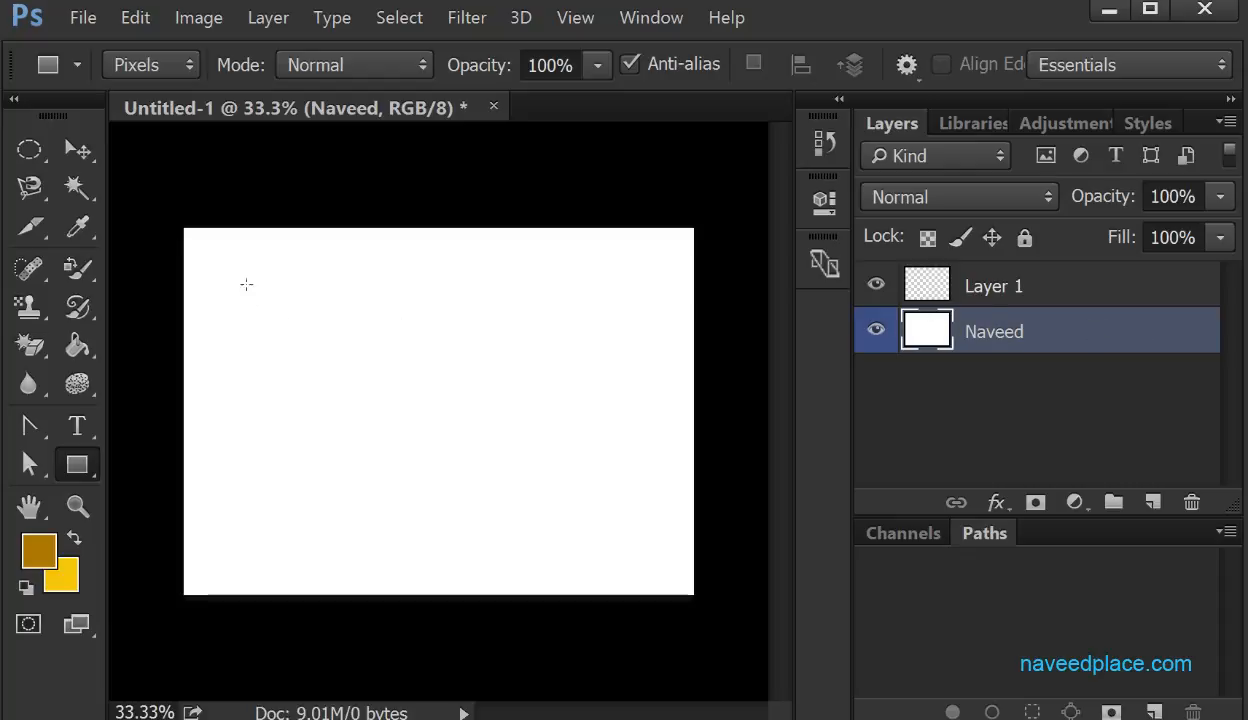
left_click_drag(247, 265, 373, 361)
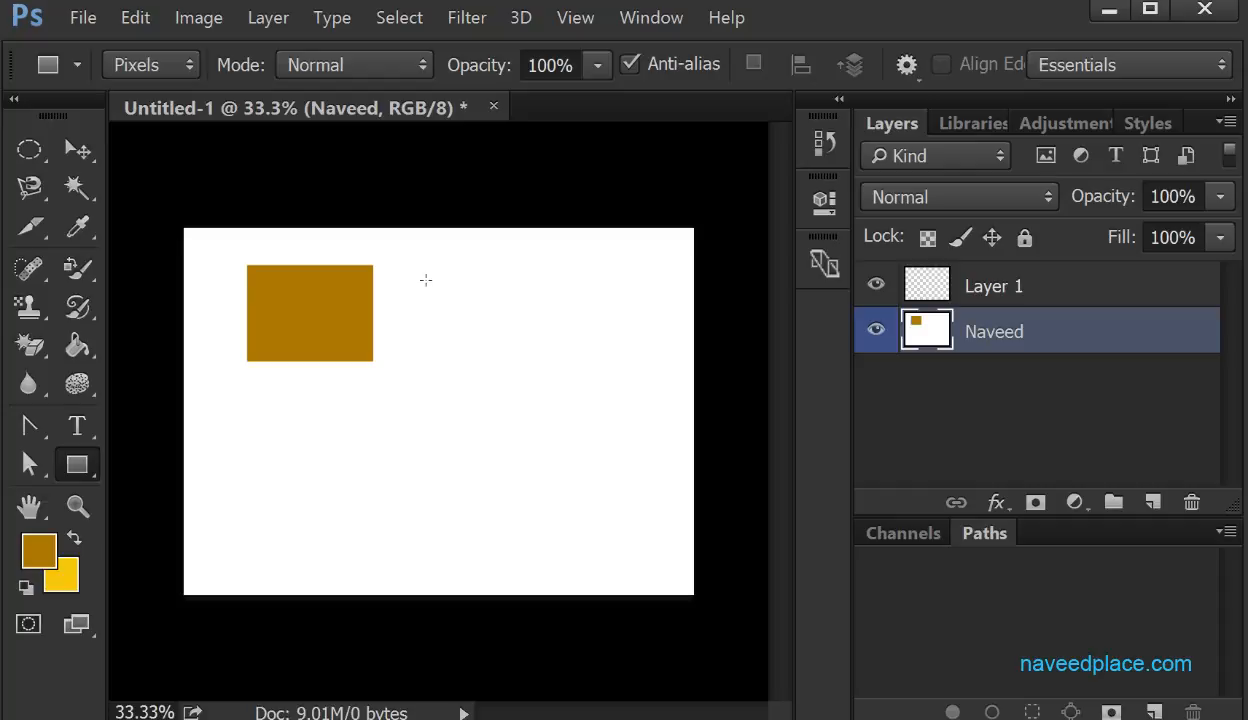
left_click_drag(426, 280, 573, 372)
left_click_drag(306, 432, 393, 490)
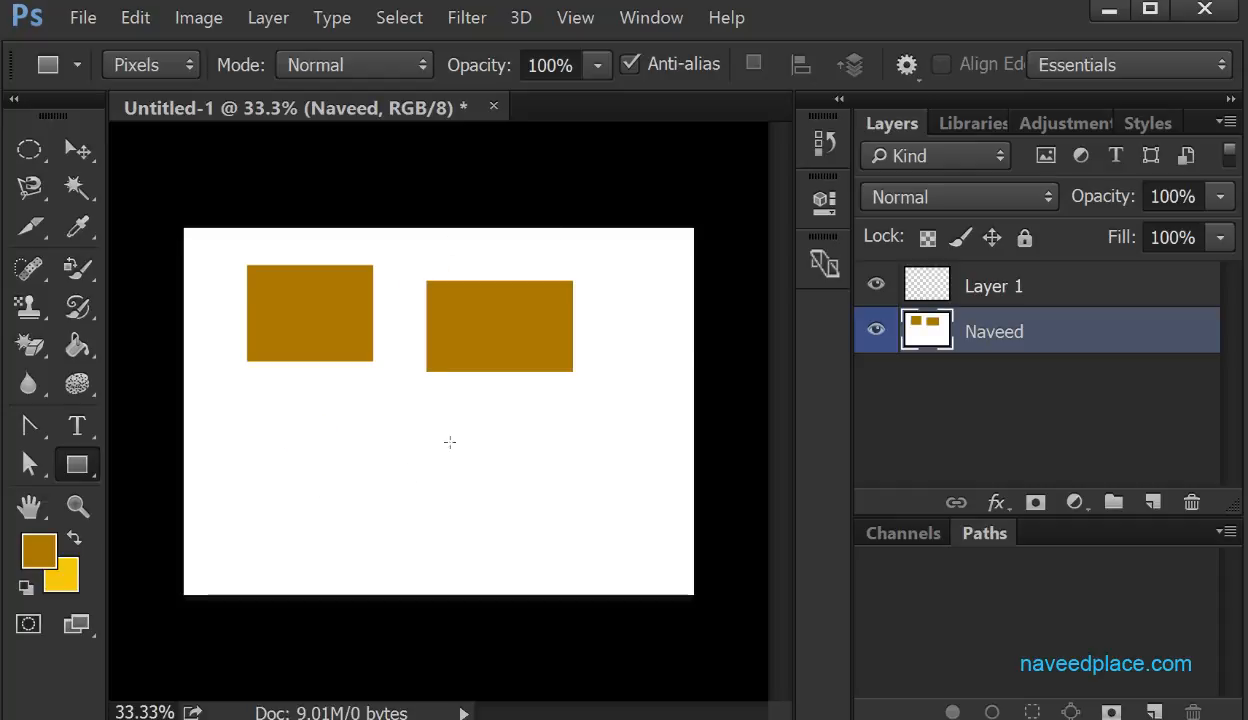
left_click_drag(450, 442, 564, 496)
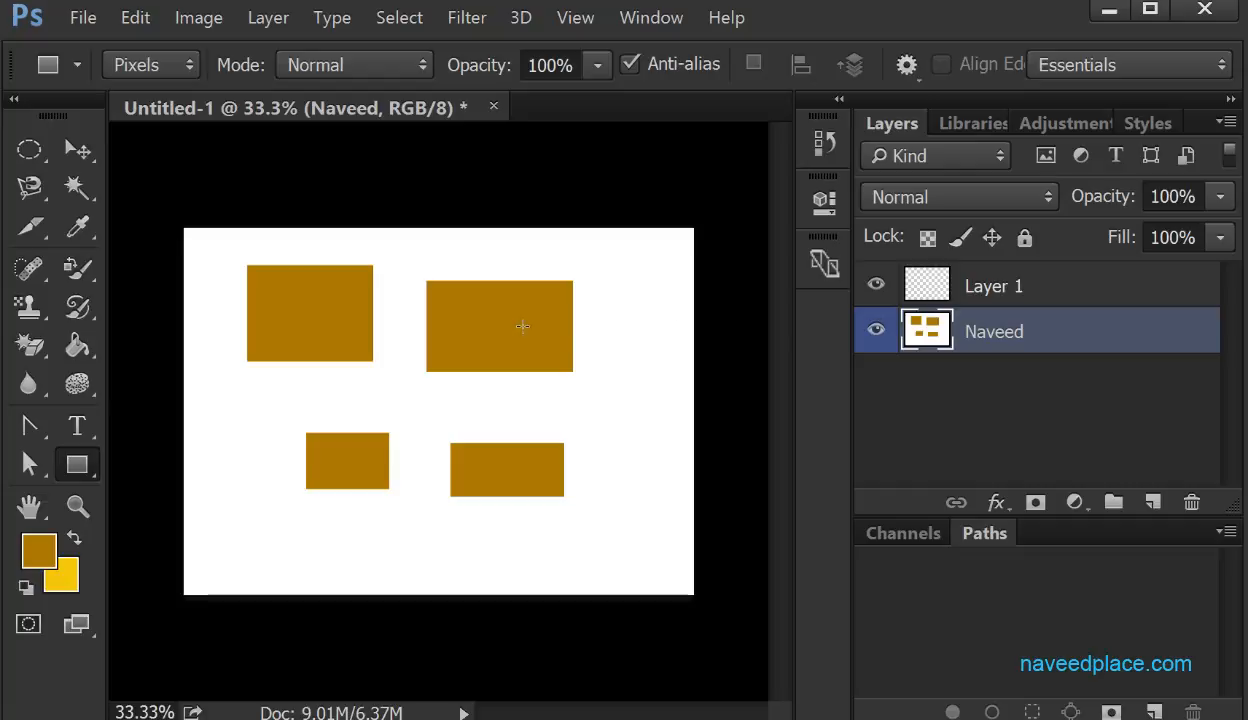
left_click(876, 335)
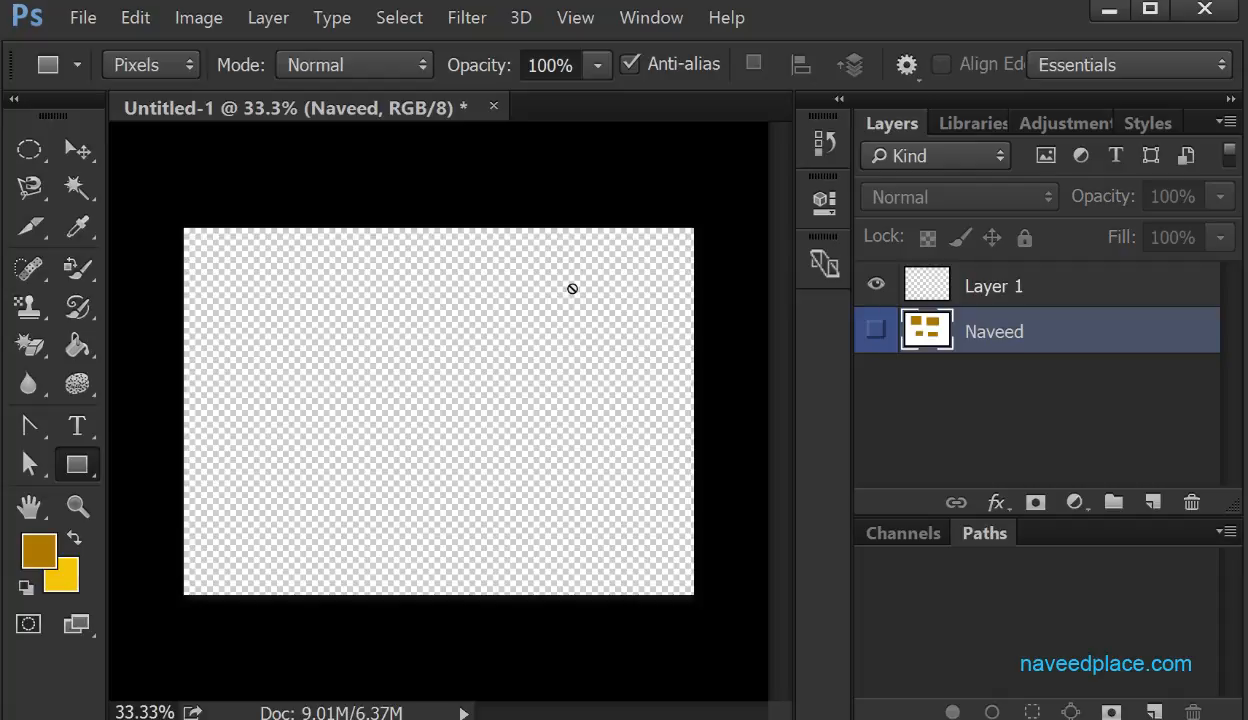
left_click(874, 330)
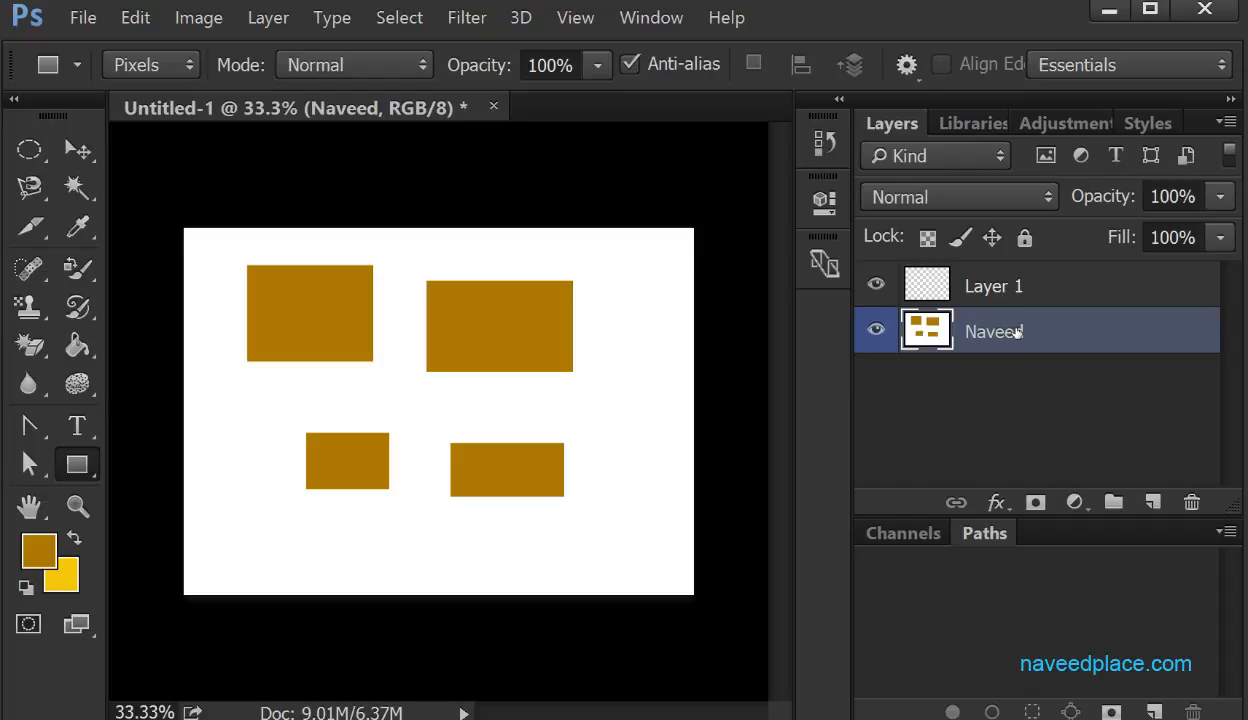
Add a new layer above the four rectangles' layer and draw a small brown rectangle near the canvas's upper-right corner
left_click(1156, 503)
left_click_drag(614, 256, 687, 327)
key("alt+BackSpace")
key("ctrl+d")
Add another new layer and draw two brown rectangles on it, a tall one at the canvas's right edge and a thin one along the top
left_click(1153, 502)
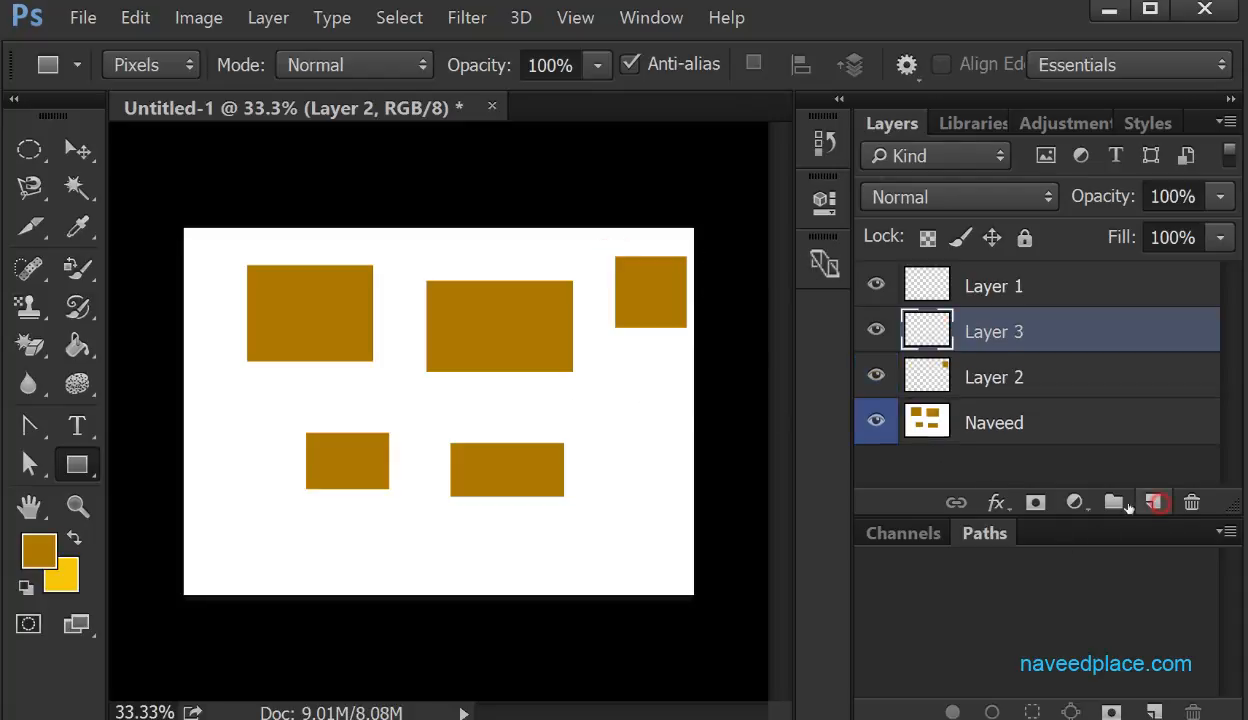
left_click_drag(639, 398, 687, 483)
key("alt+BackSpace")
key("ctrl+d")
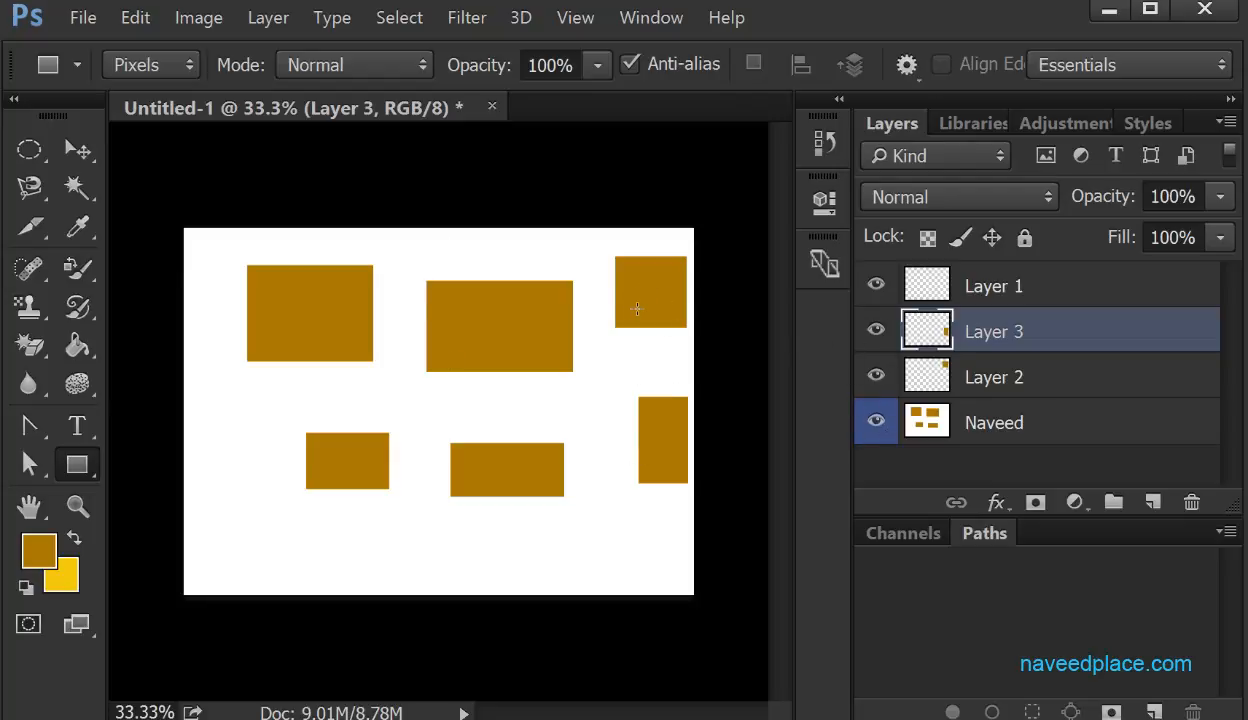
left_click_drag(412, 237, 524, 256)
key("alt+BackSpace")
key("ctrl+d")
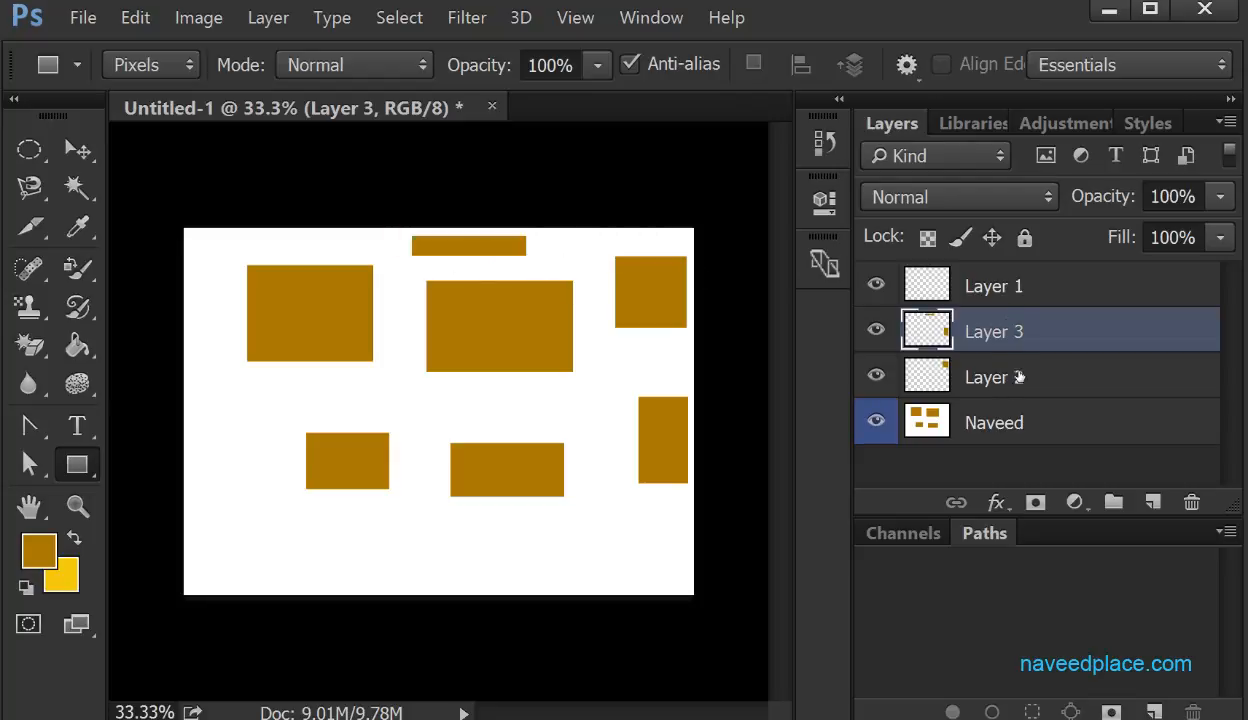
Hide and show Layer 3 and Layer 2 one after the other to check which rectangles each contains
left_click(877, 333)
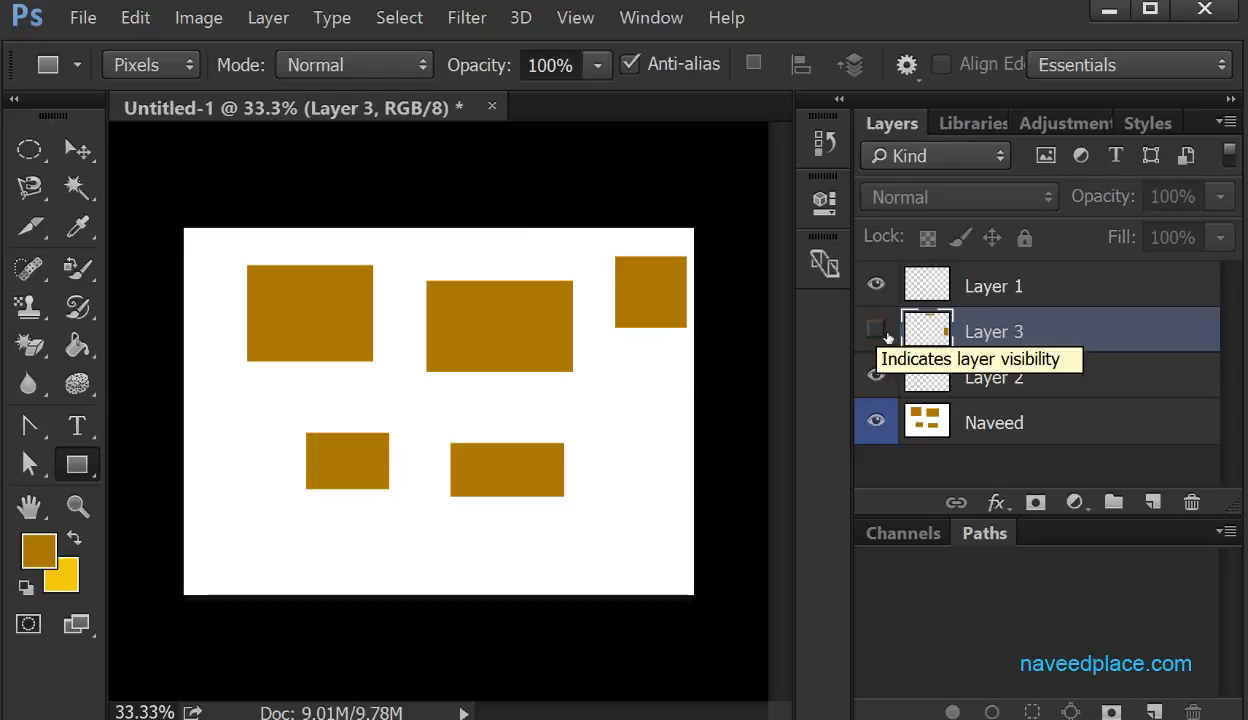
left_click(877, 331)
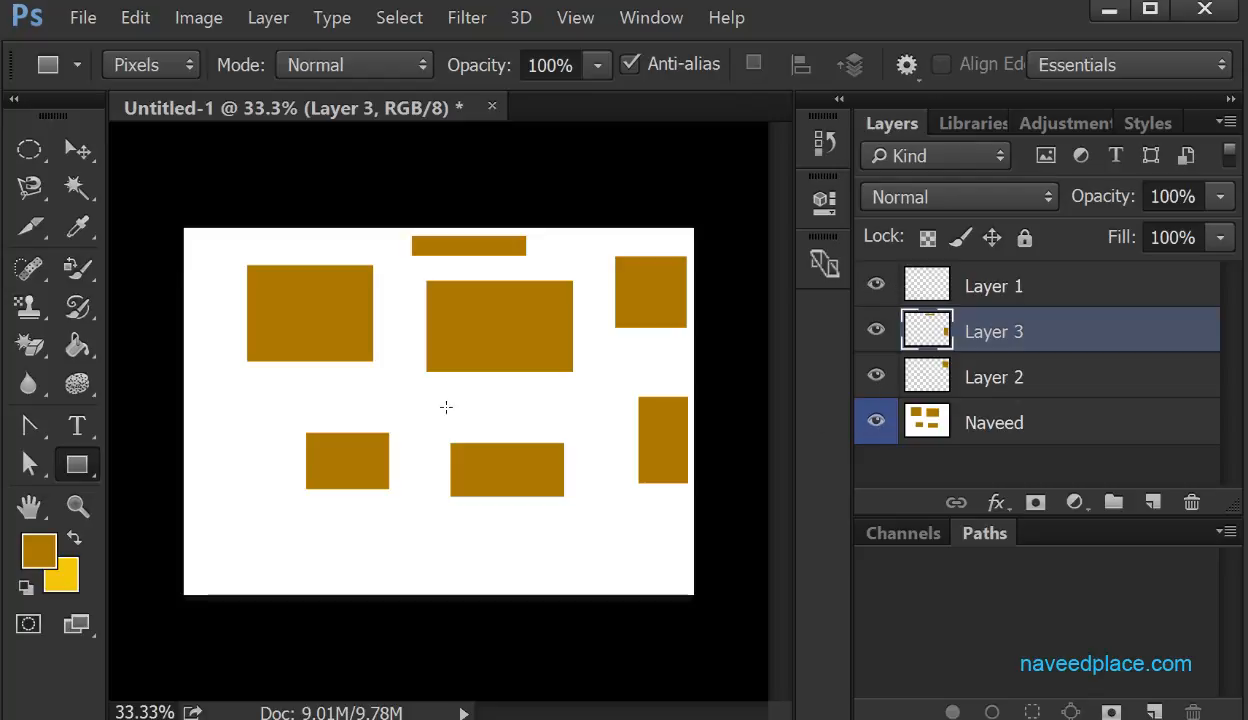
left_click(876, 381)
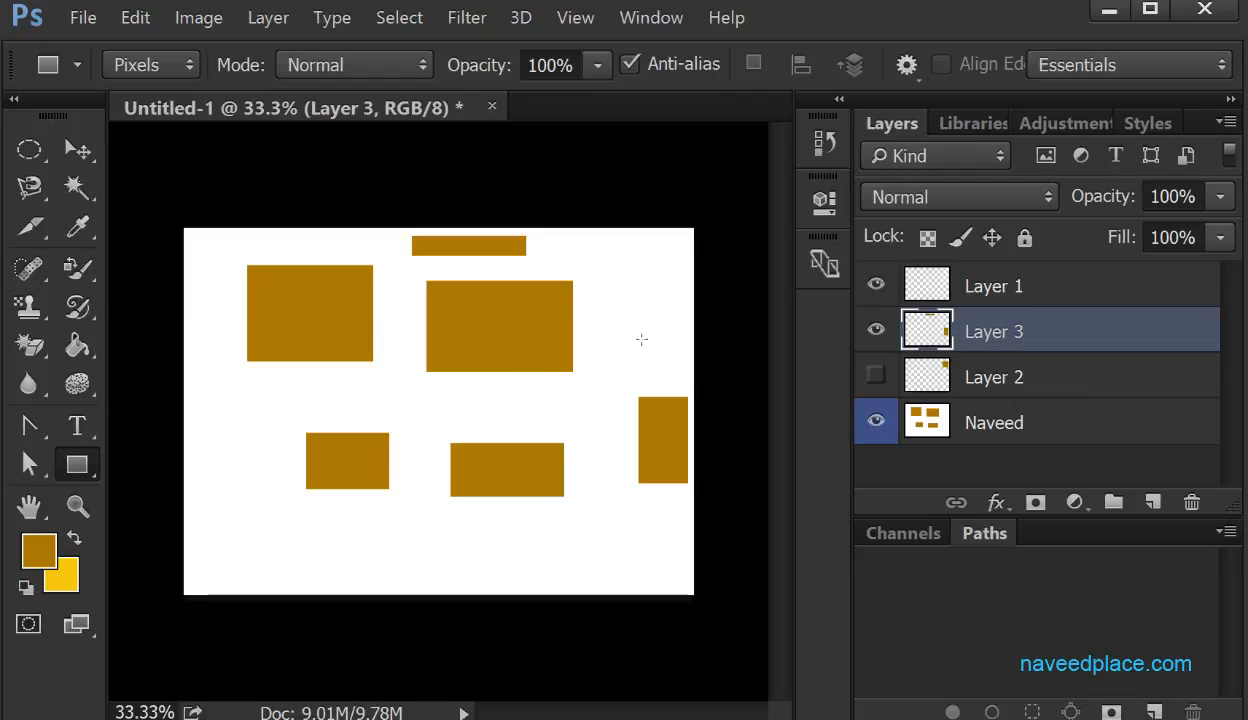
left_click(872, 375)
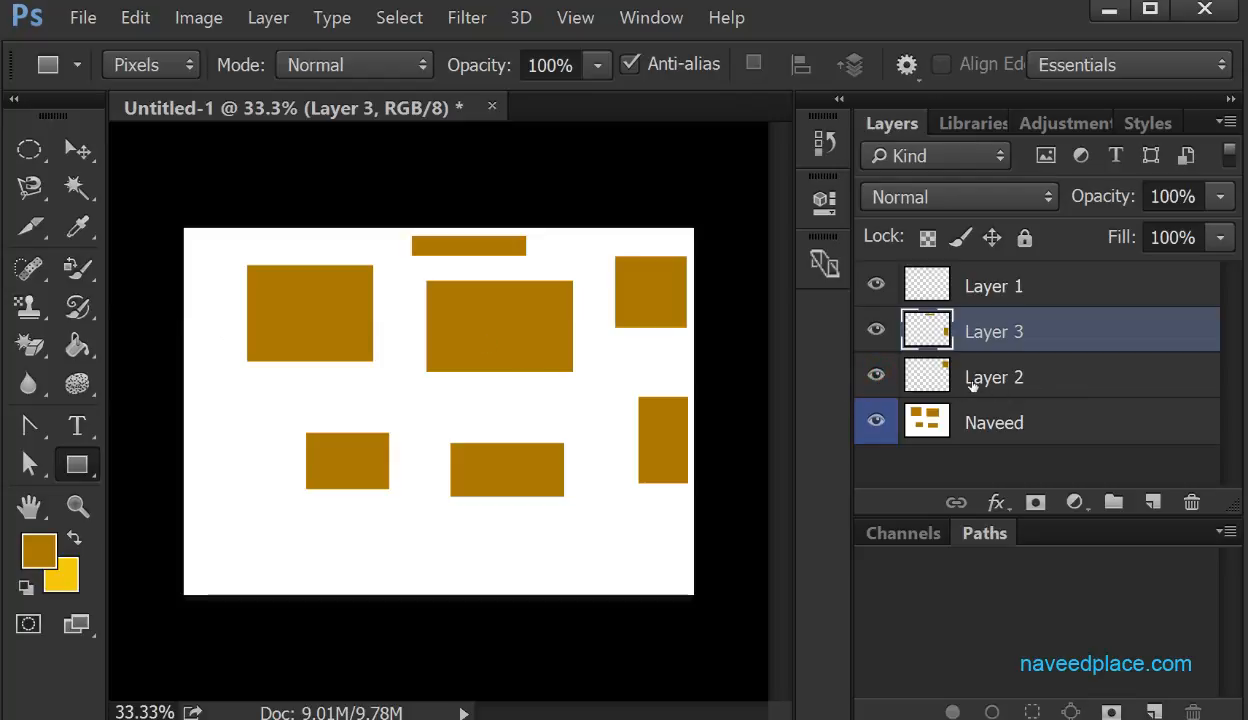
Switch the active layer to Layer 2 and back to Layer 3
left_click(972, 383)
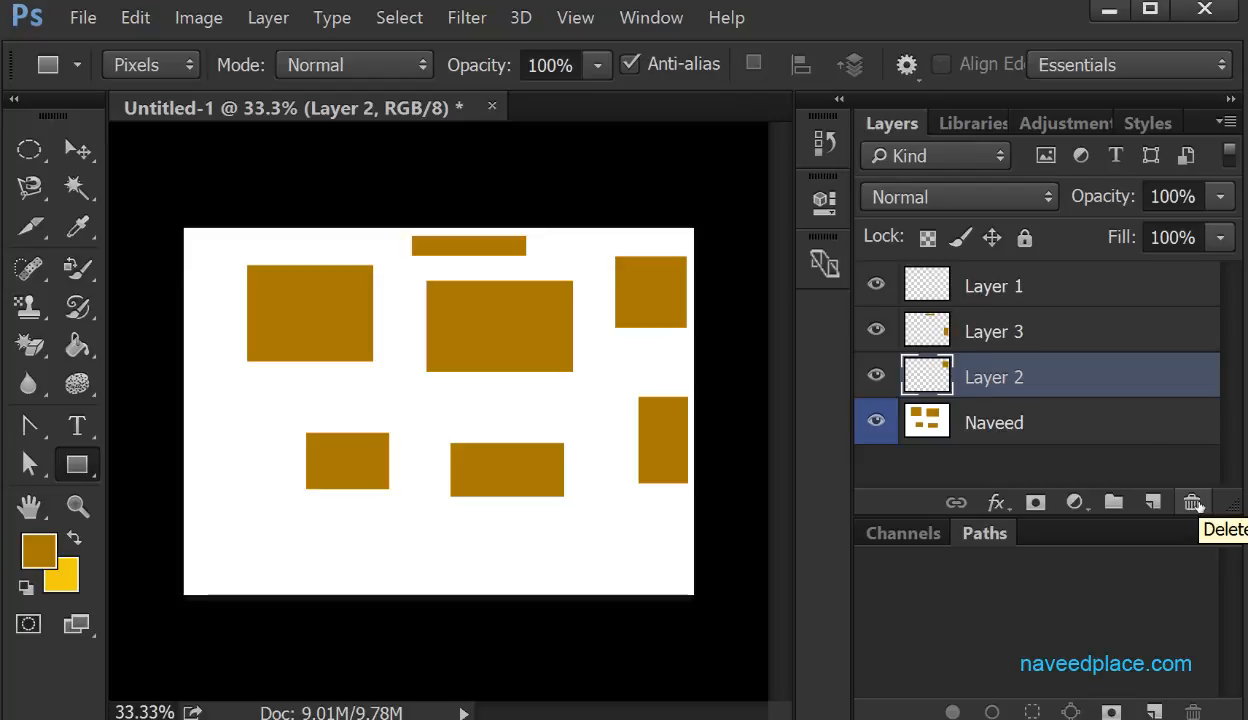
left_click(1014, 332)
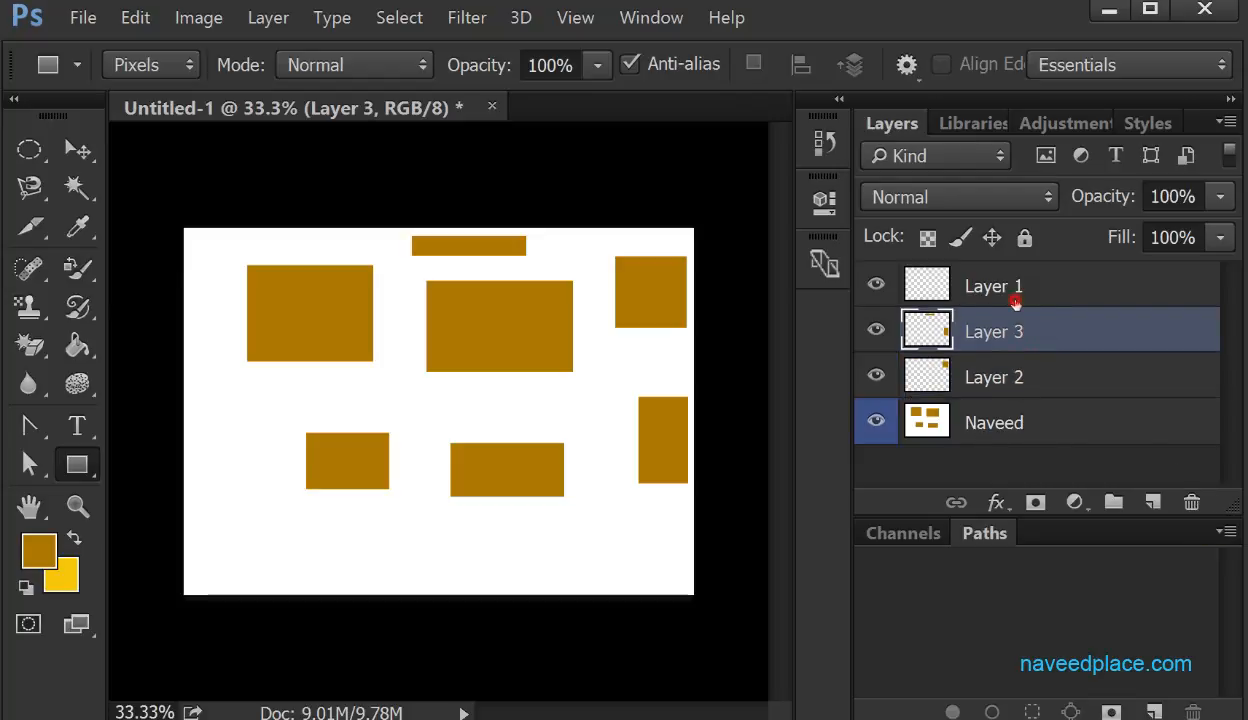
left_click(1015, 302)
left_click(1000, 343)
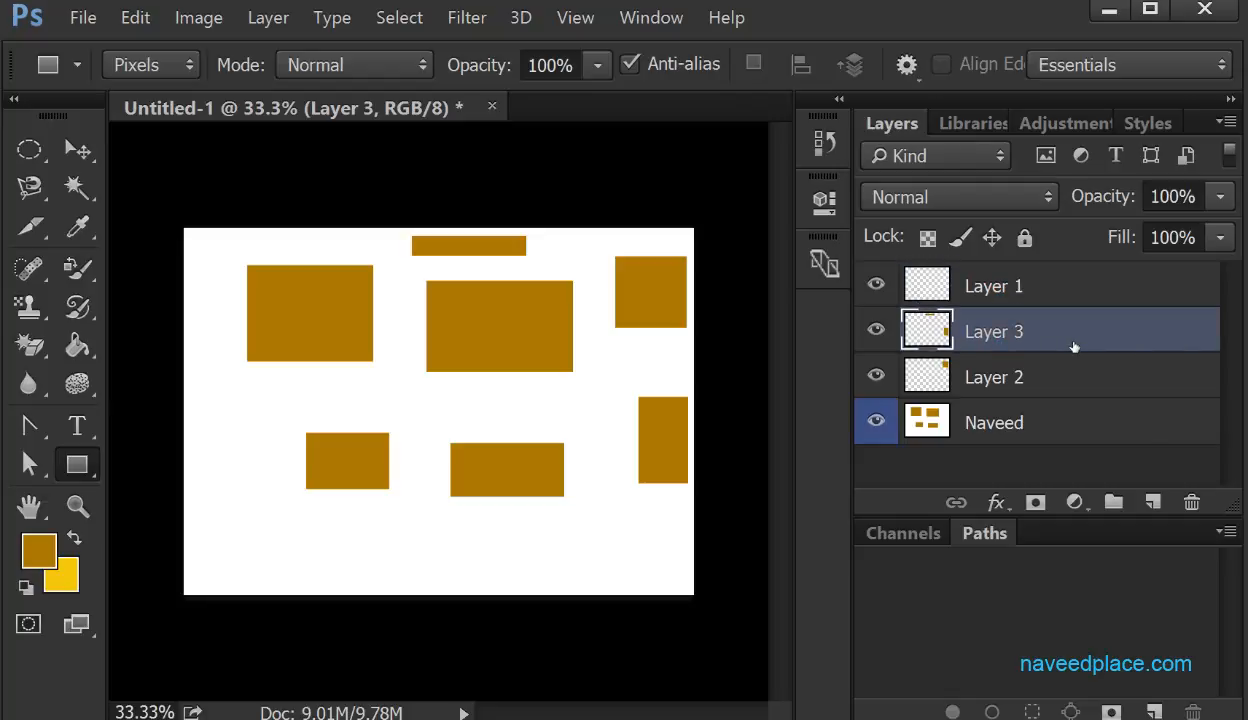
Delete Layer 3 together with its two rectangles
left_click(1191, 502)
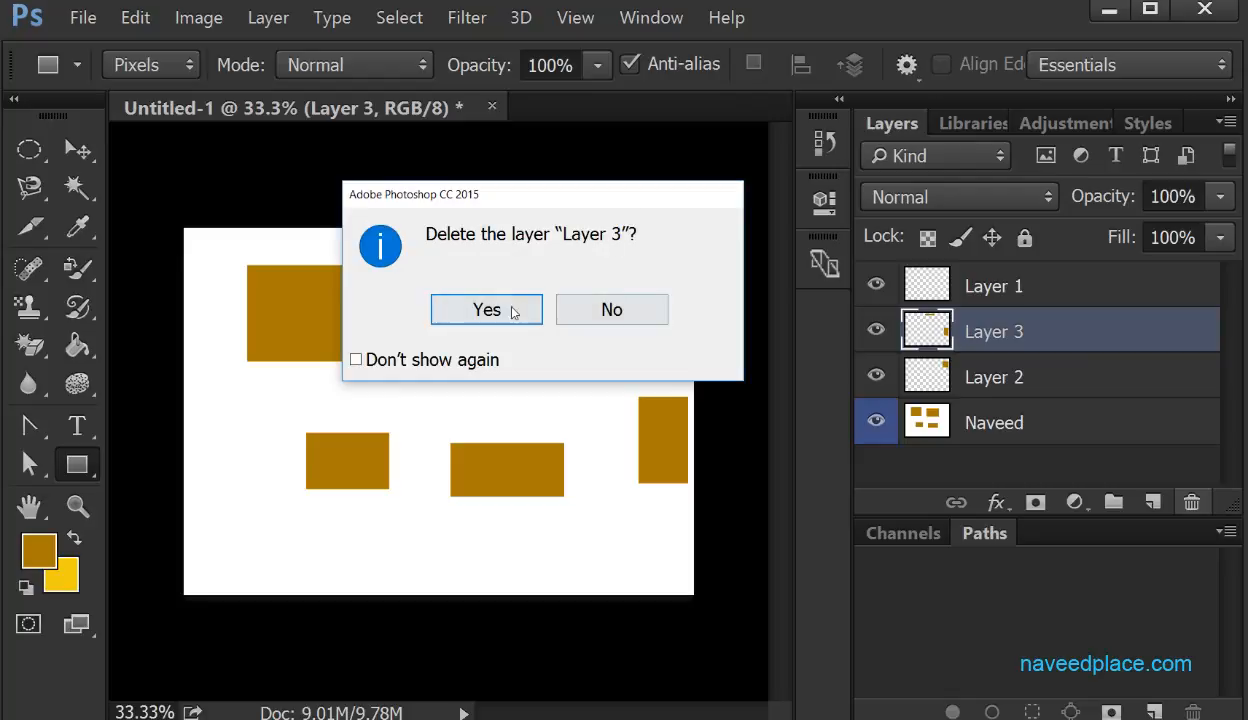
left_click(479, 314)
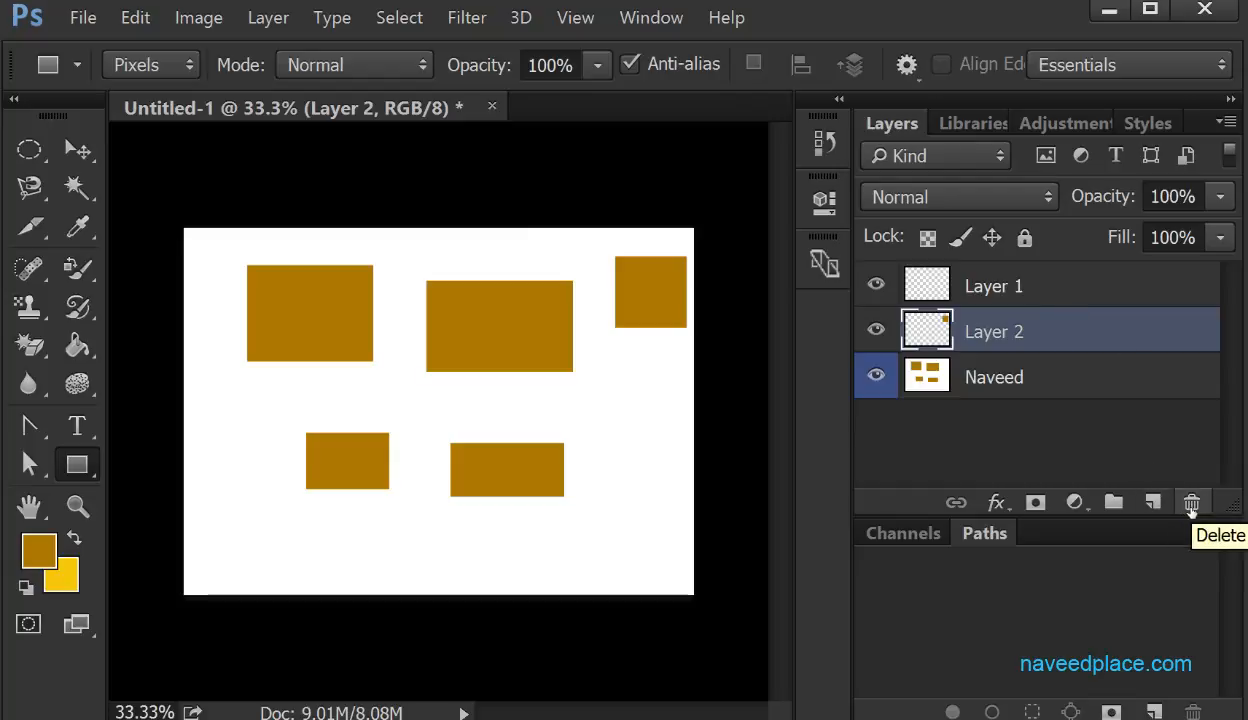
Create a layer group and move Layer 1, Layer 2 and the four rectangles' layer into it
left_click(1112, 504)
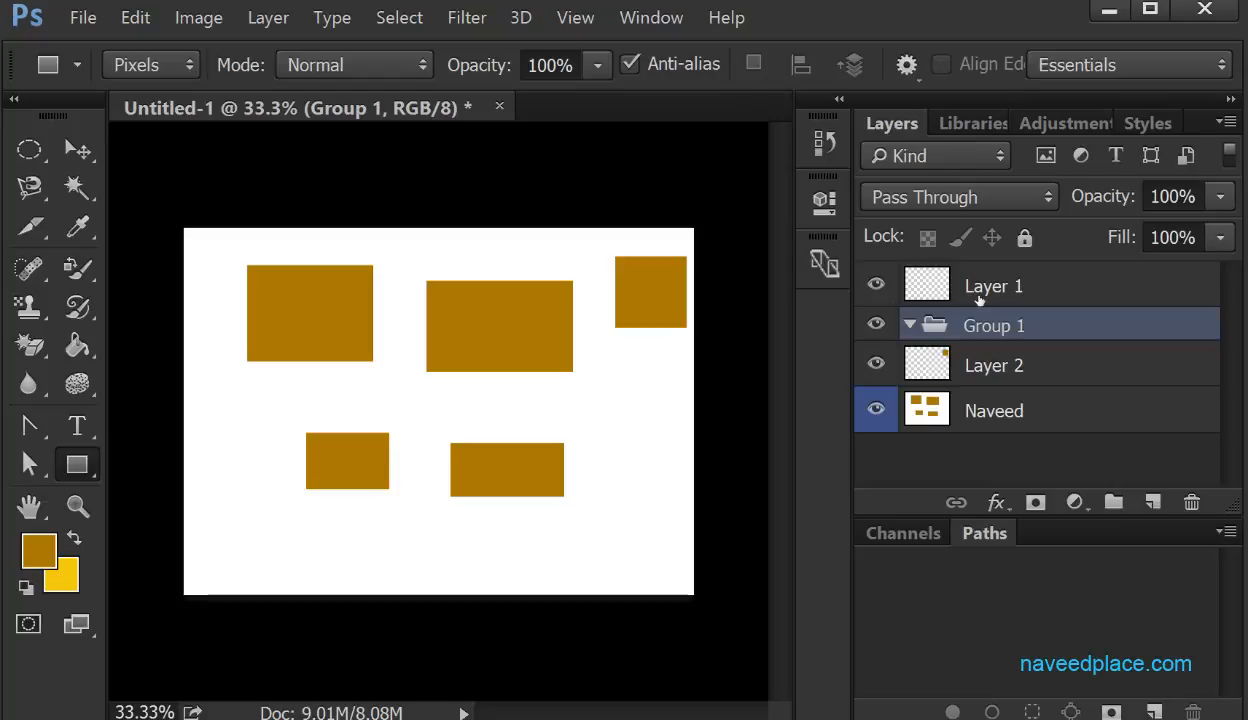
left_click_drag(978, 292, 979, 357)
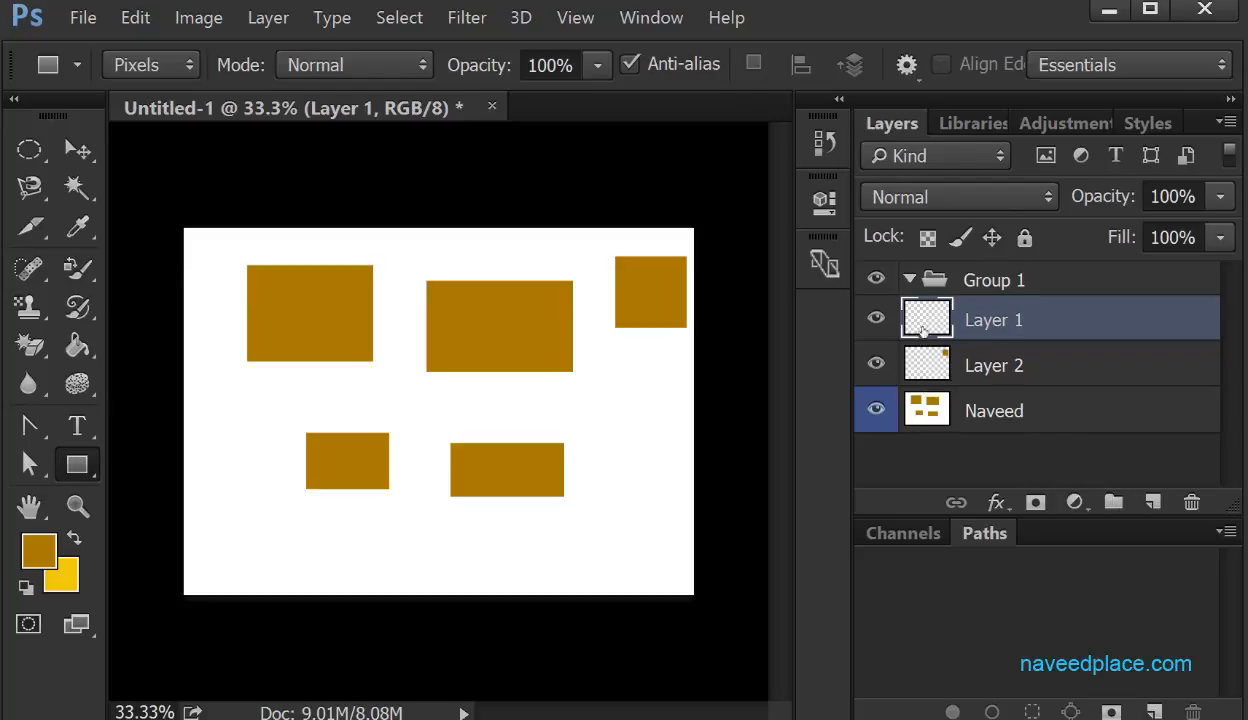
left_click_drag(926, 318, 957, 282)
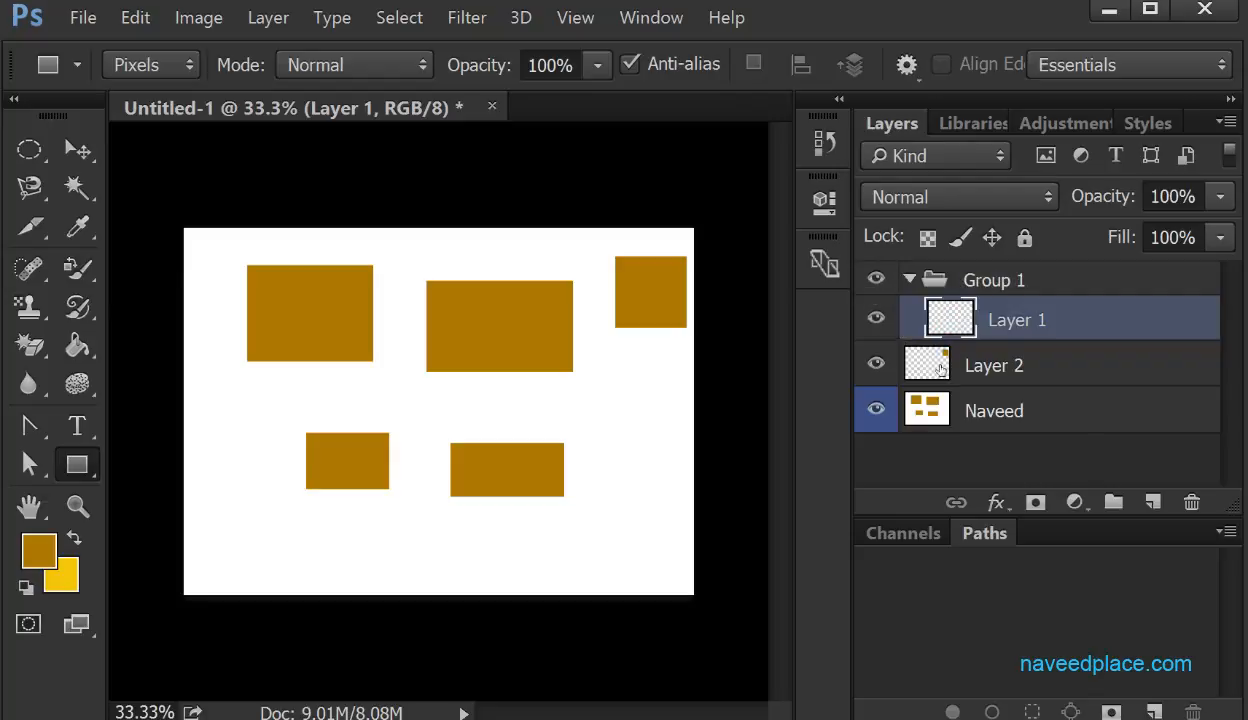
left_click_drag(915, 362, 950, 285)
left_click_drag(928, 408, 910, 284)
Collapse and expand Group 1 repeatedly to examine which layers it contains
left_click(910, 284)
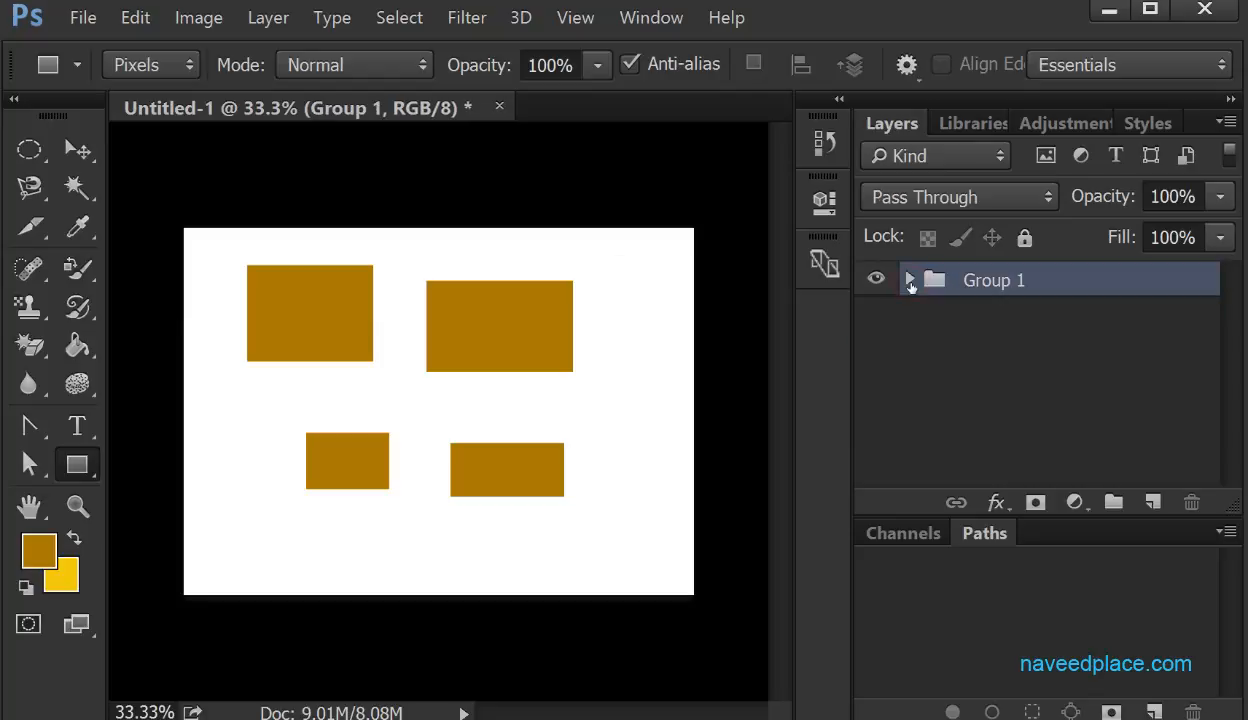
left_click(911, 284)
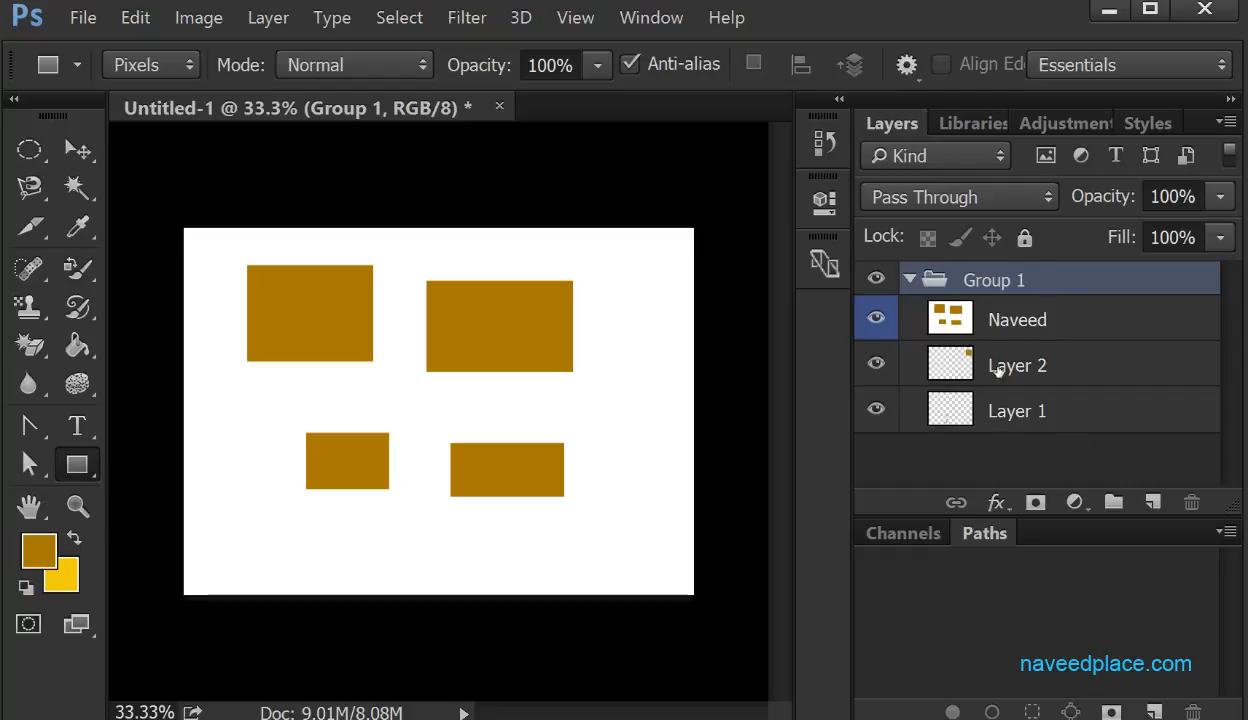
left_click(909, 280)
left_click(909, 280)
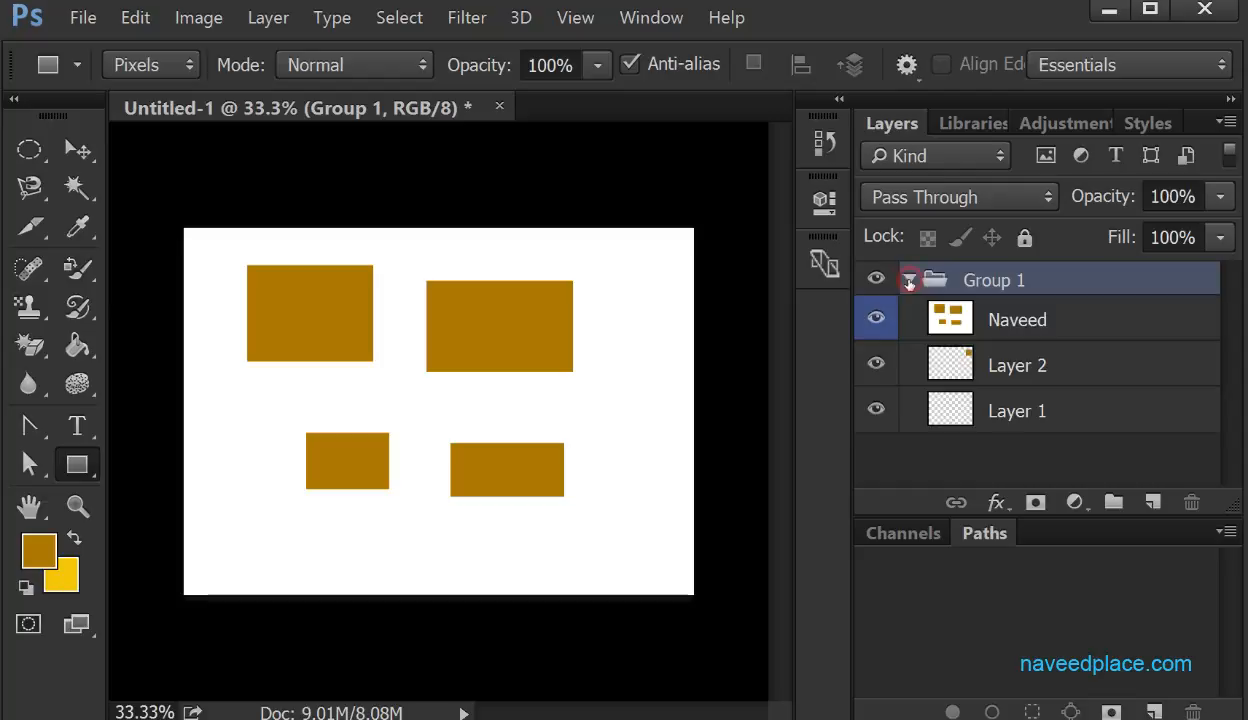
left_click(911, 282)
left_click(910, 281)
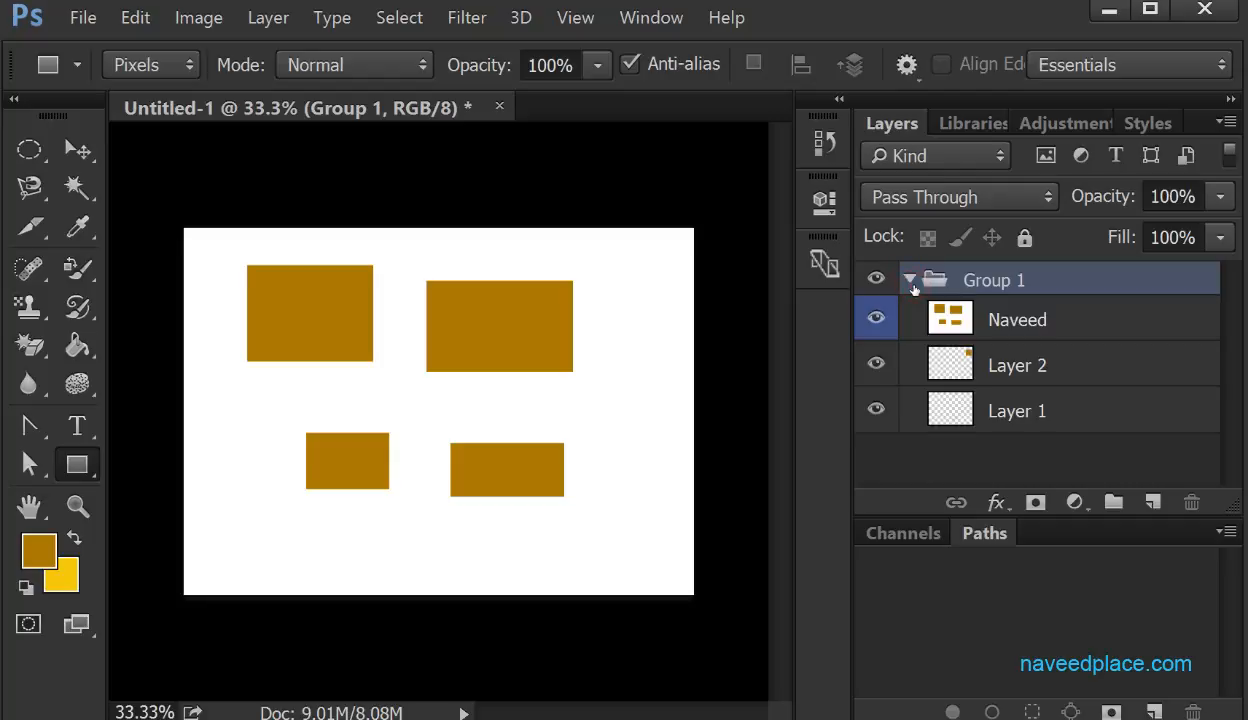
left_click(910, 282)
left_click(910, 283)
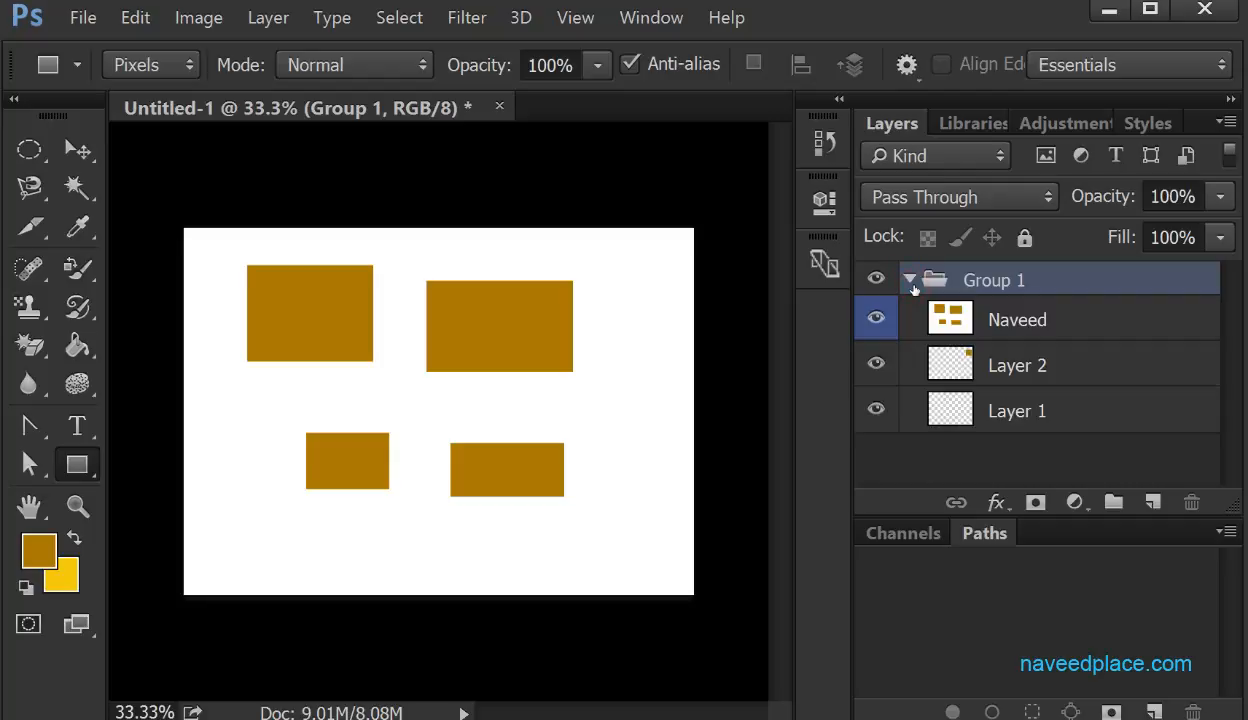
Filter the layer list by name to find the four rectangles' layer
left_click(922, 159)
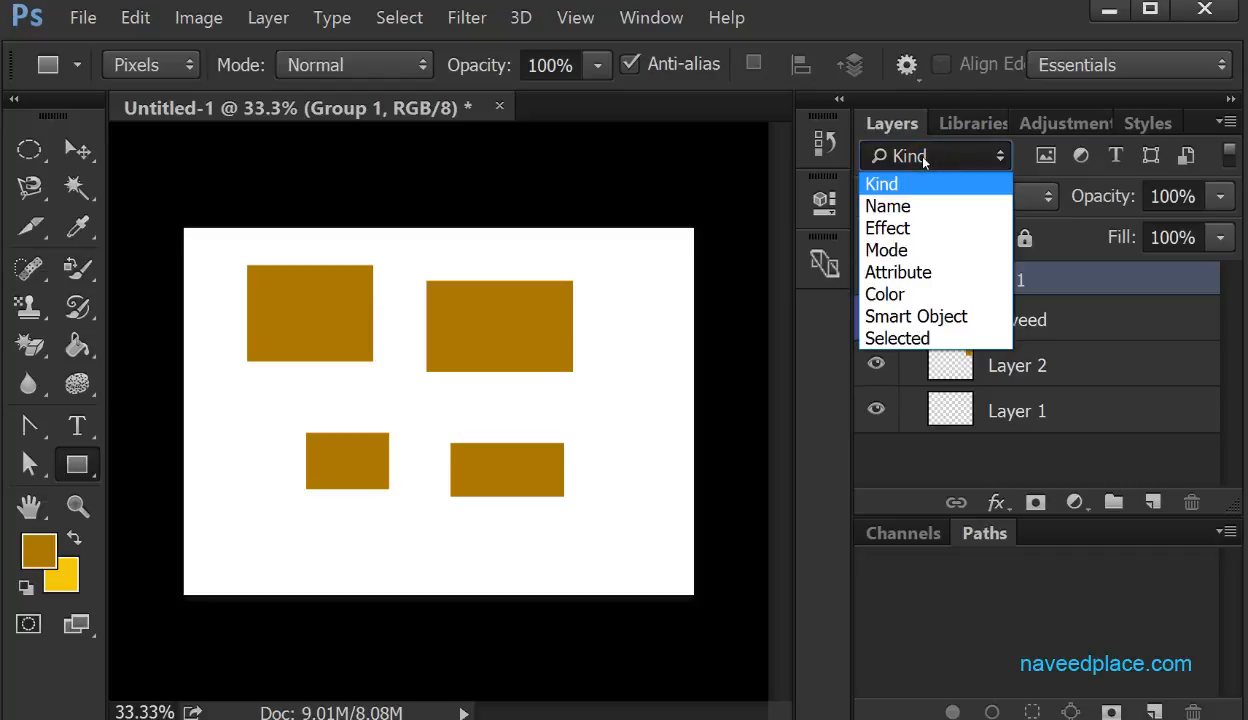
left_click(904, 210)
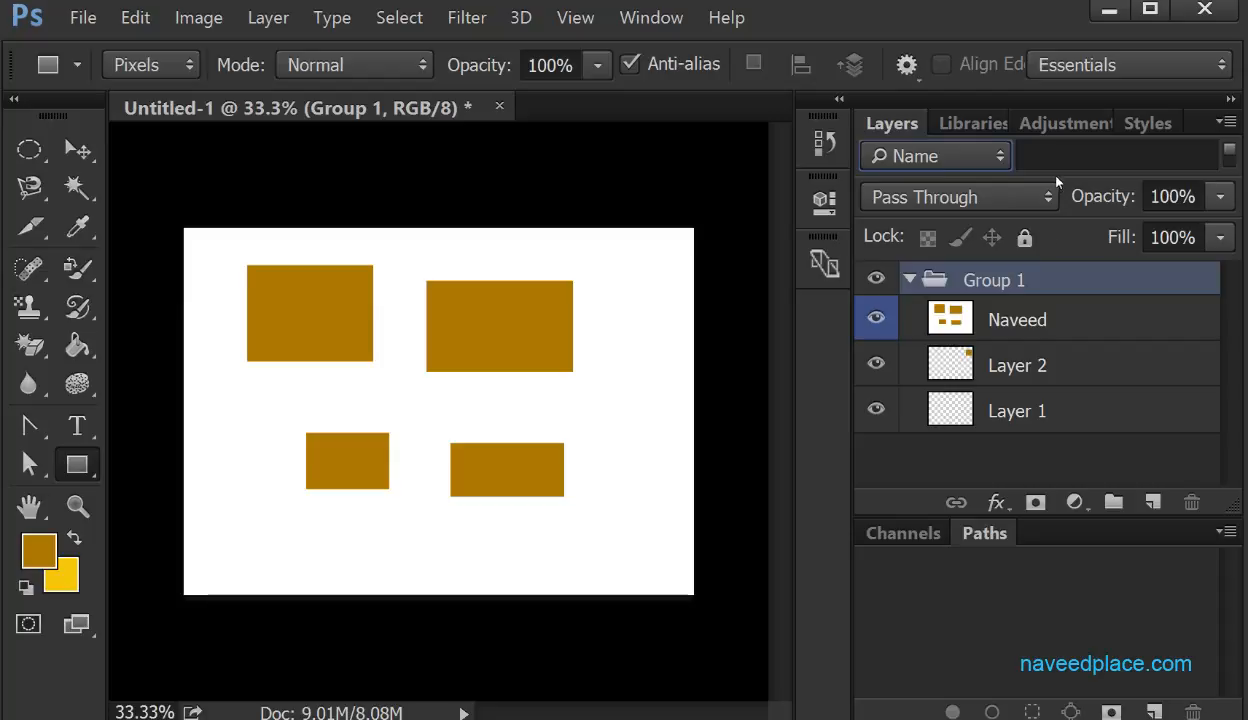
left_click(955, 156)
left_click(925, 207)
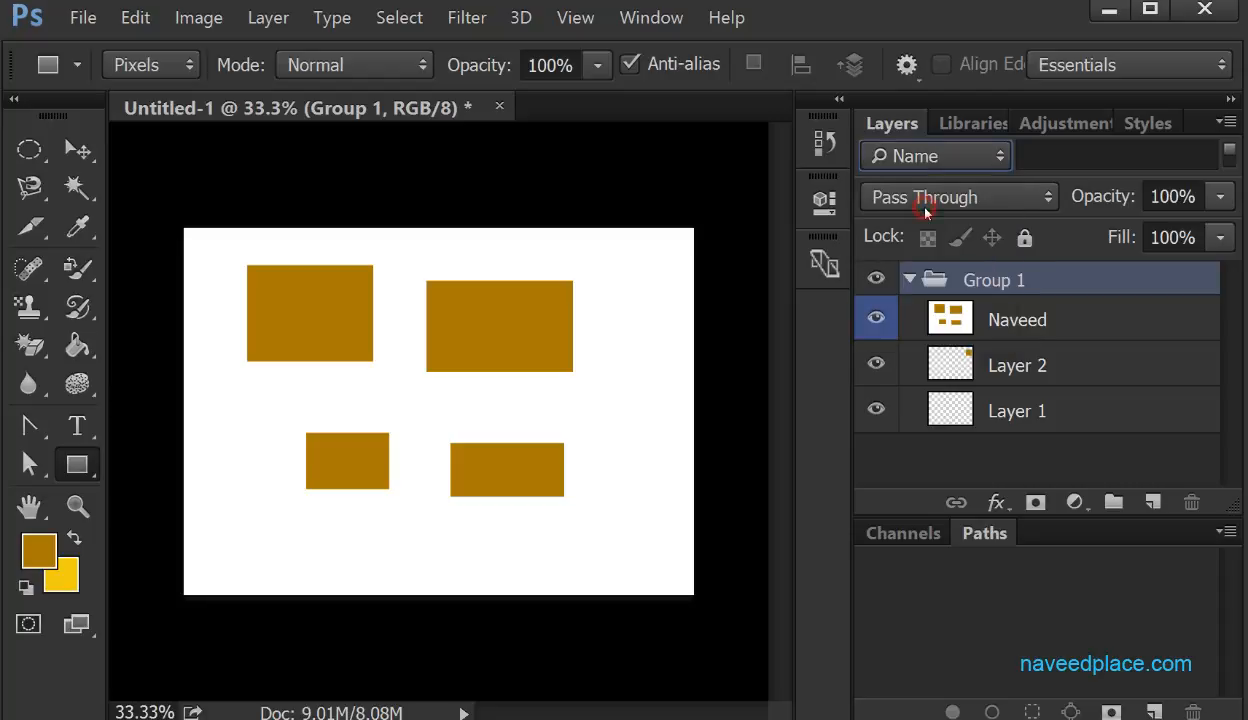
left_click(1037, 161)
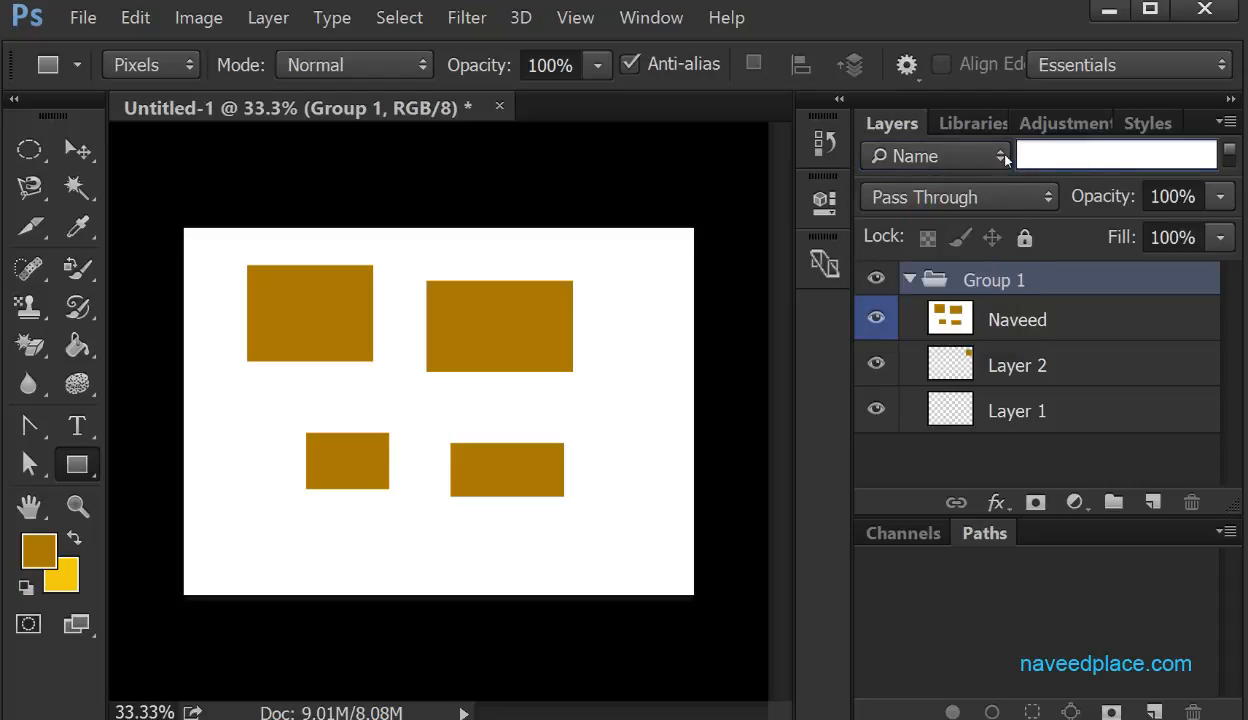
type("Naveed")
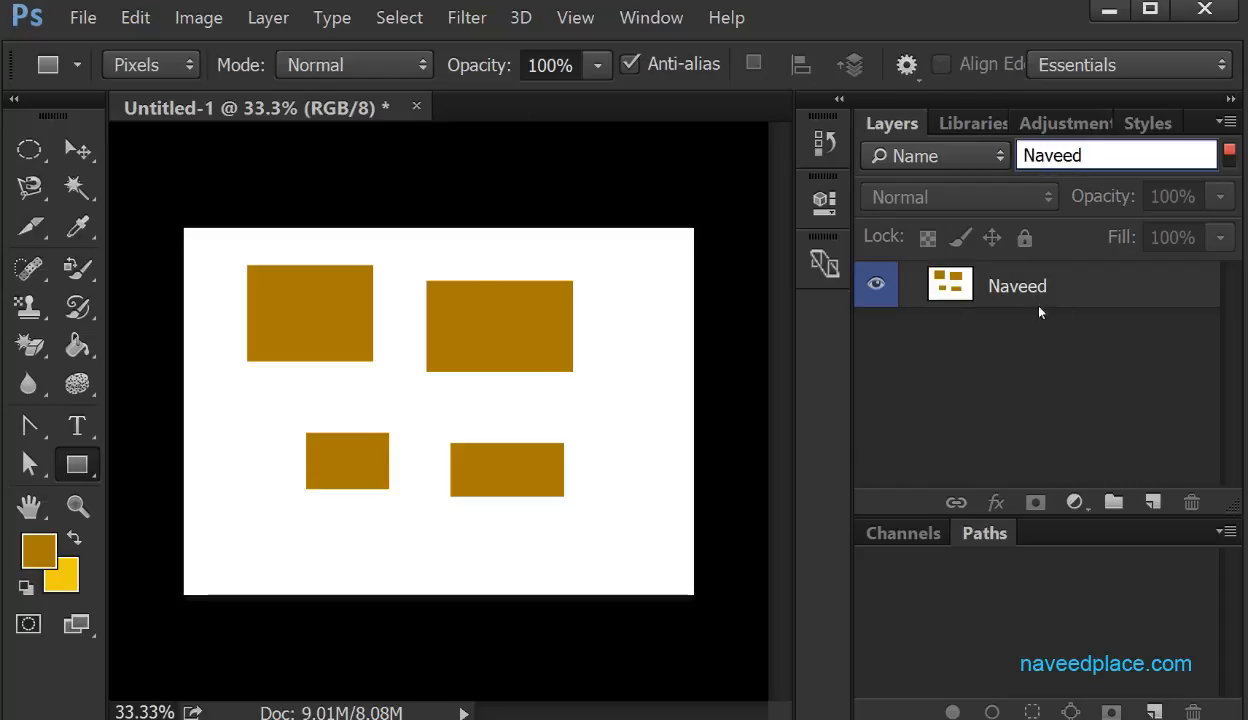
Clear the name filter text and set the layer filter type back to Kind
left_click(960, 155)
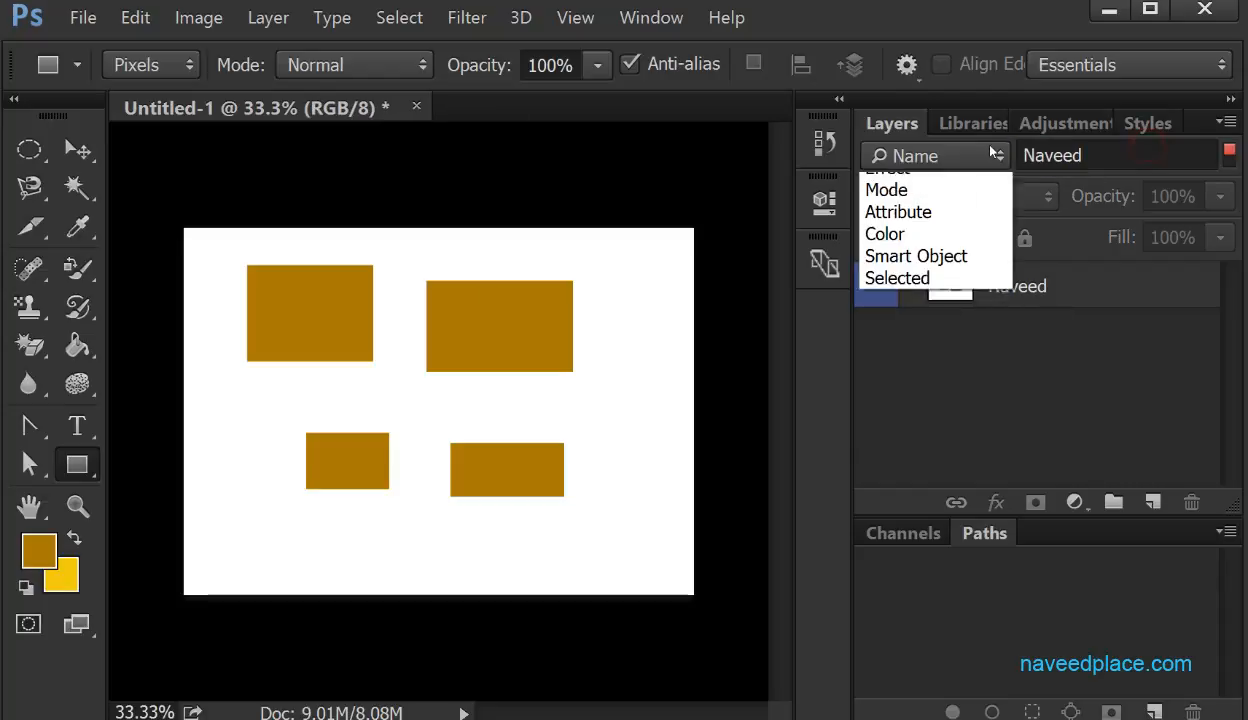
left_click(1078, 158)
left_click_drag(1078, 158, 952, 173)
key("BackSpace")
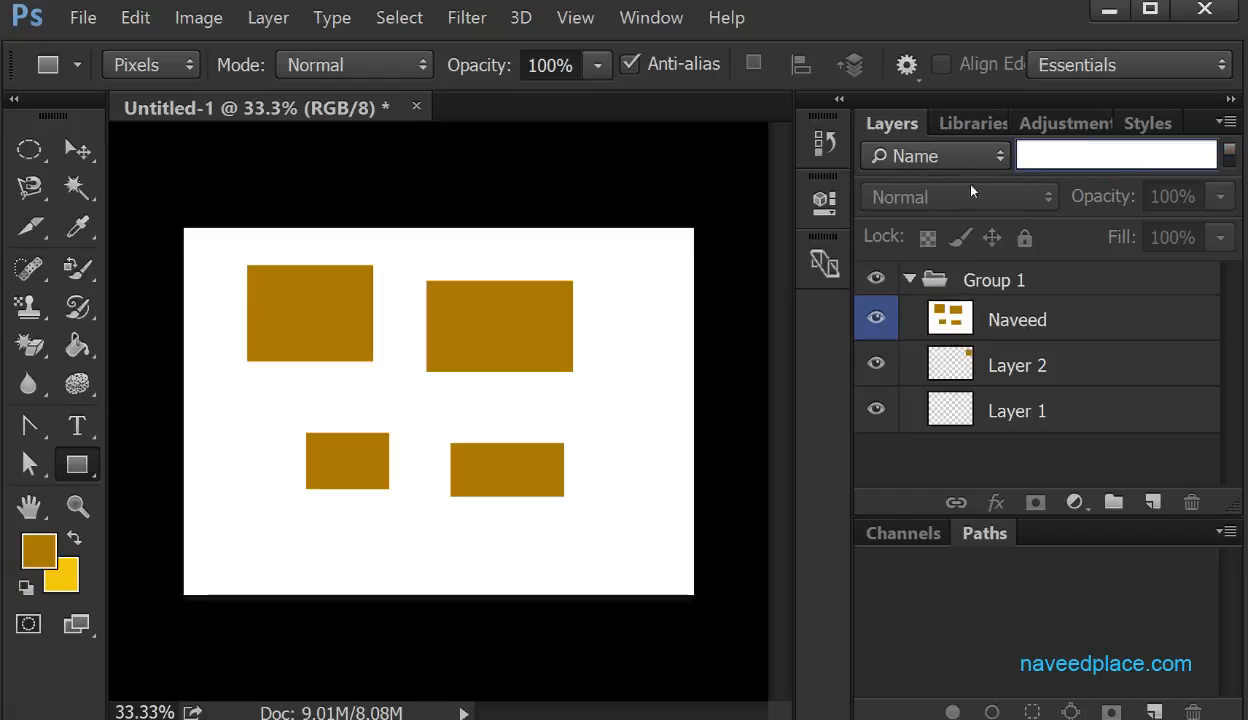
left_click(947, 166)
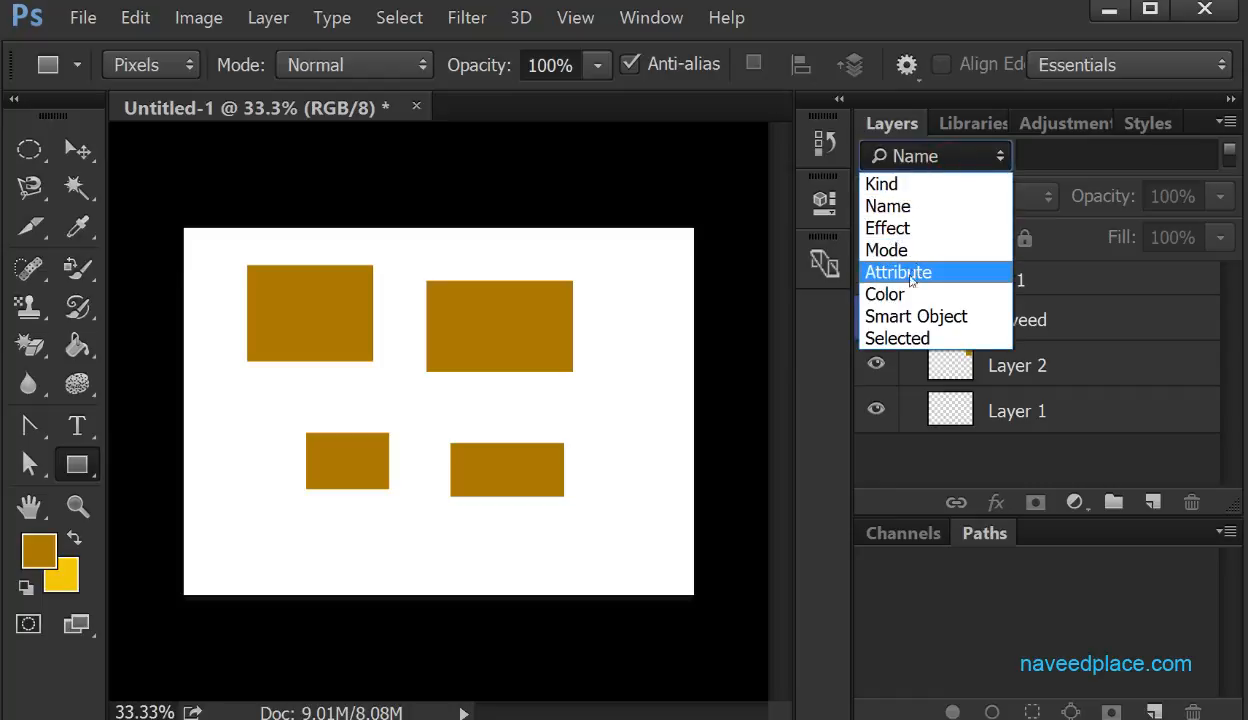
left_click(879, 182)
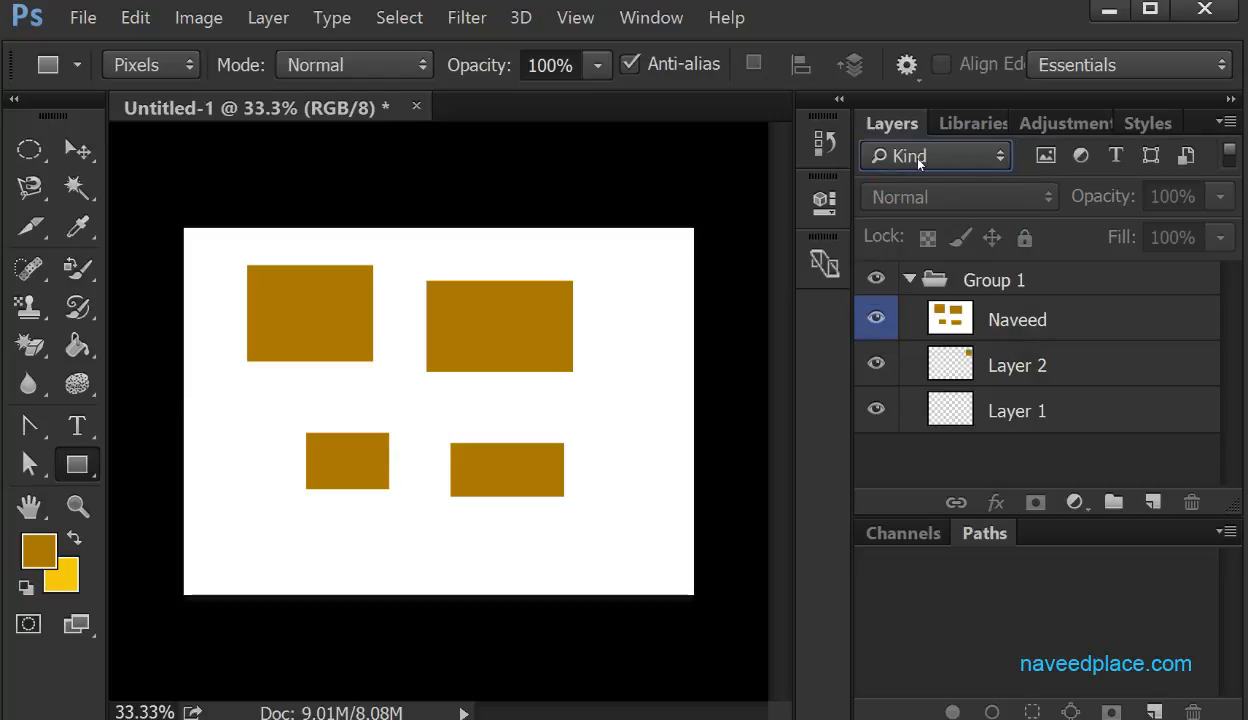
Filter the layer list by kind so that only type layers and pixel layers are included
left_click(1116, 158)
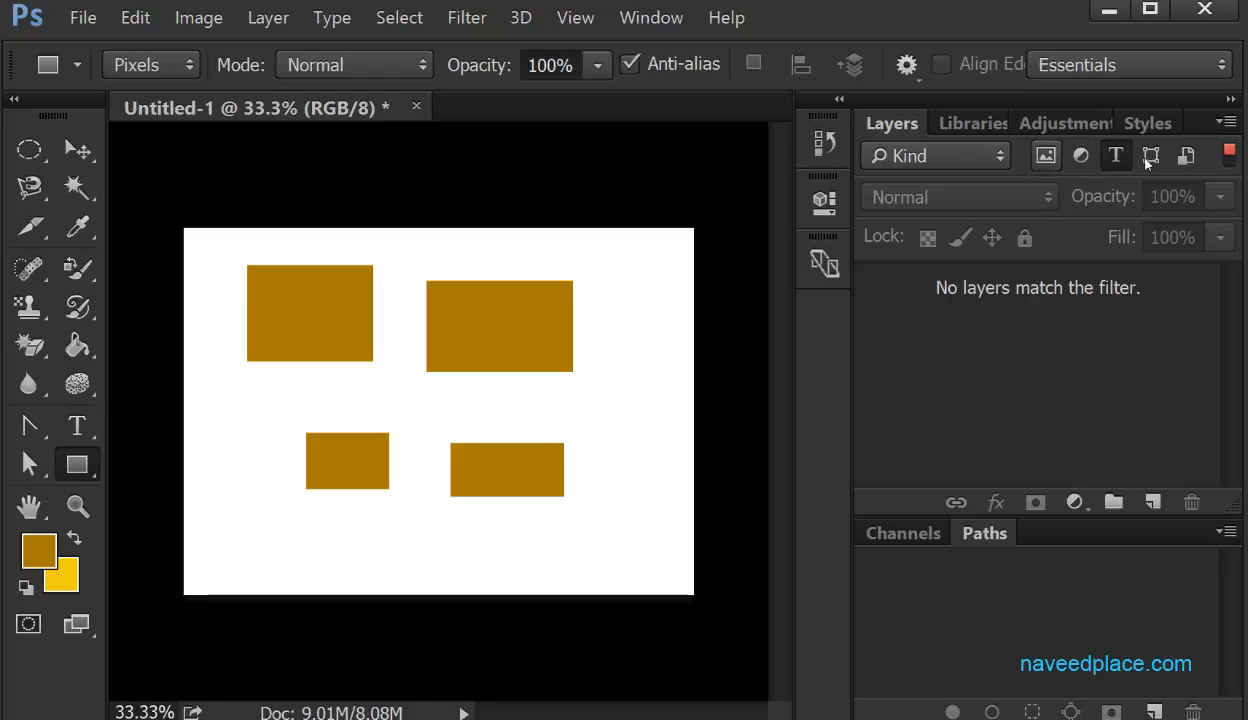
left_click(948, 163)
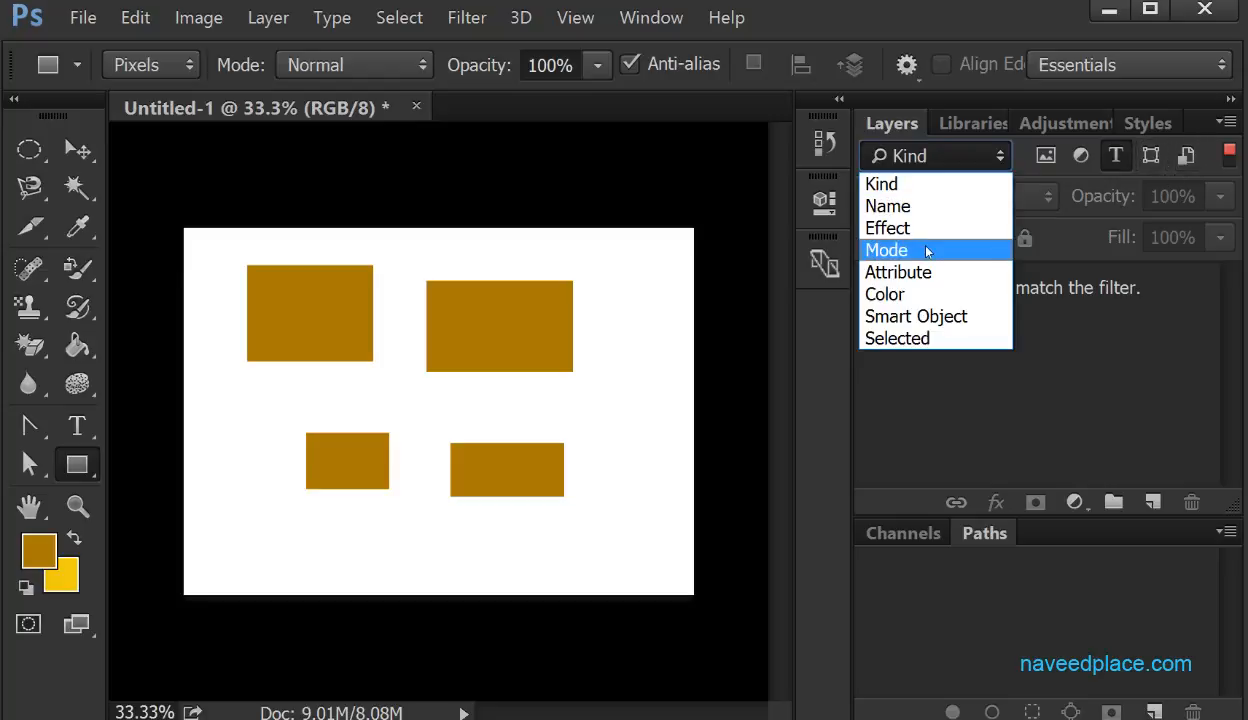
left_click(1121, 213)
left_click(1000, 157)
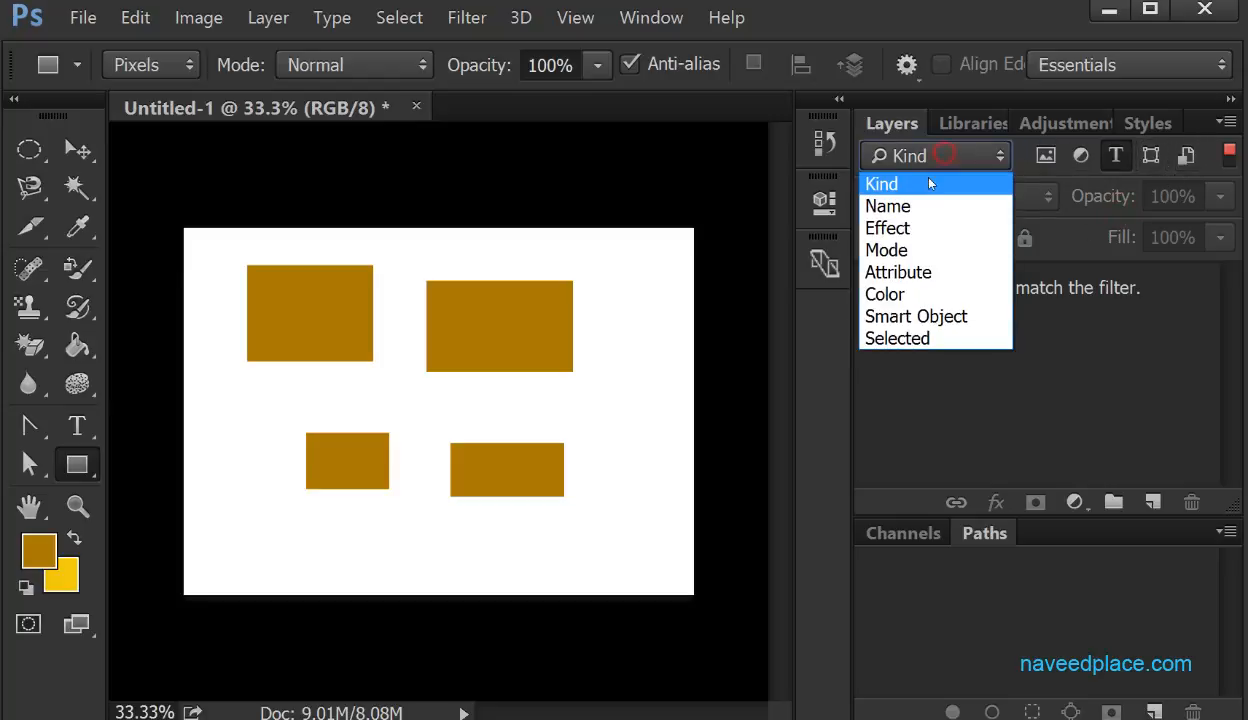
left_click(989, 178)
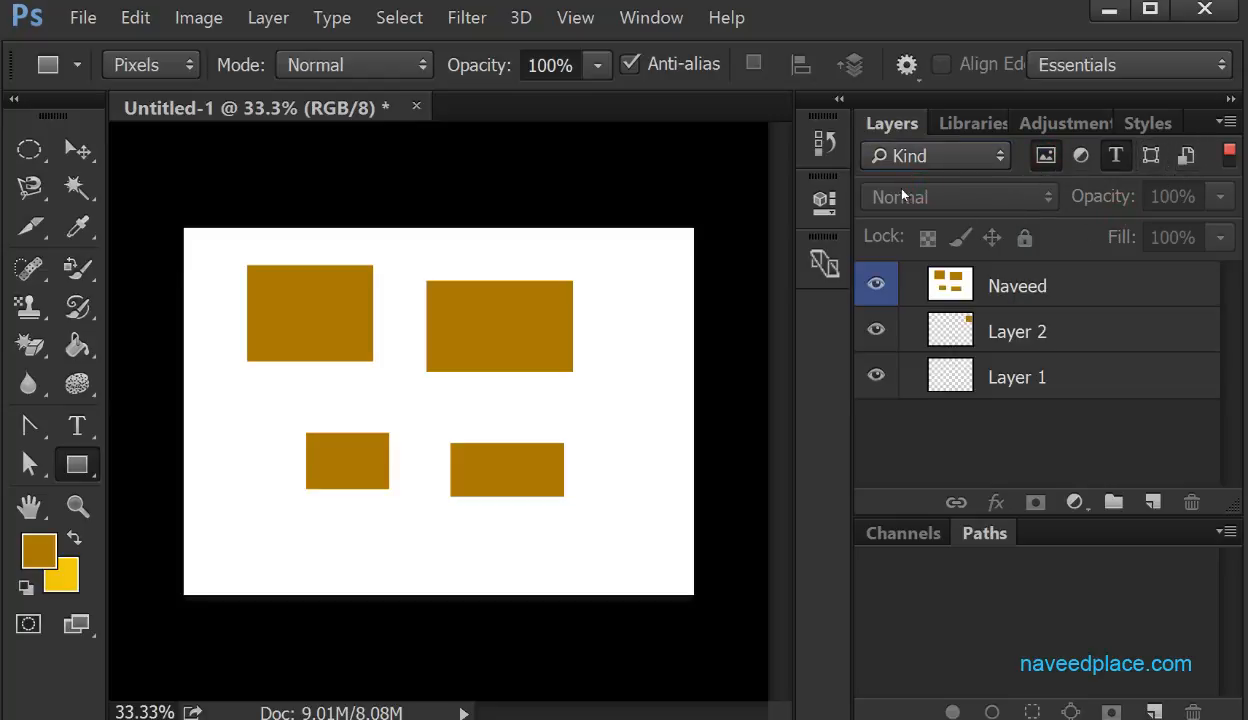
Select the four rectangles' layer and try lowering and raising its opacity
left_click(992, 286)
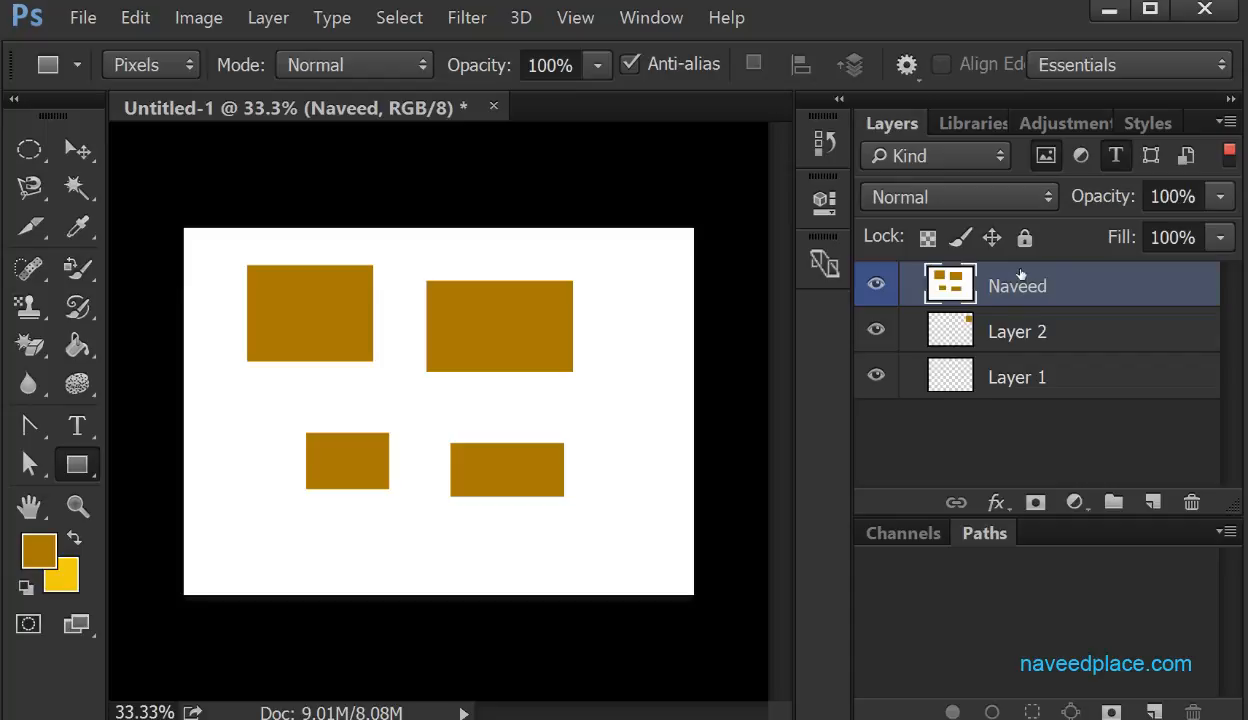
left_click(1112, 200)
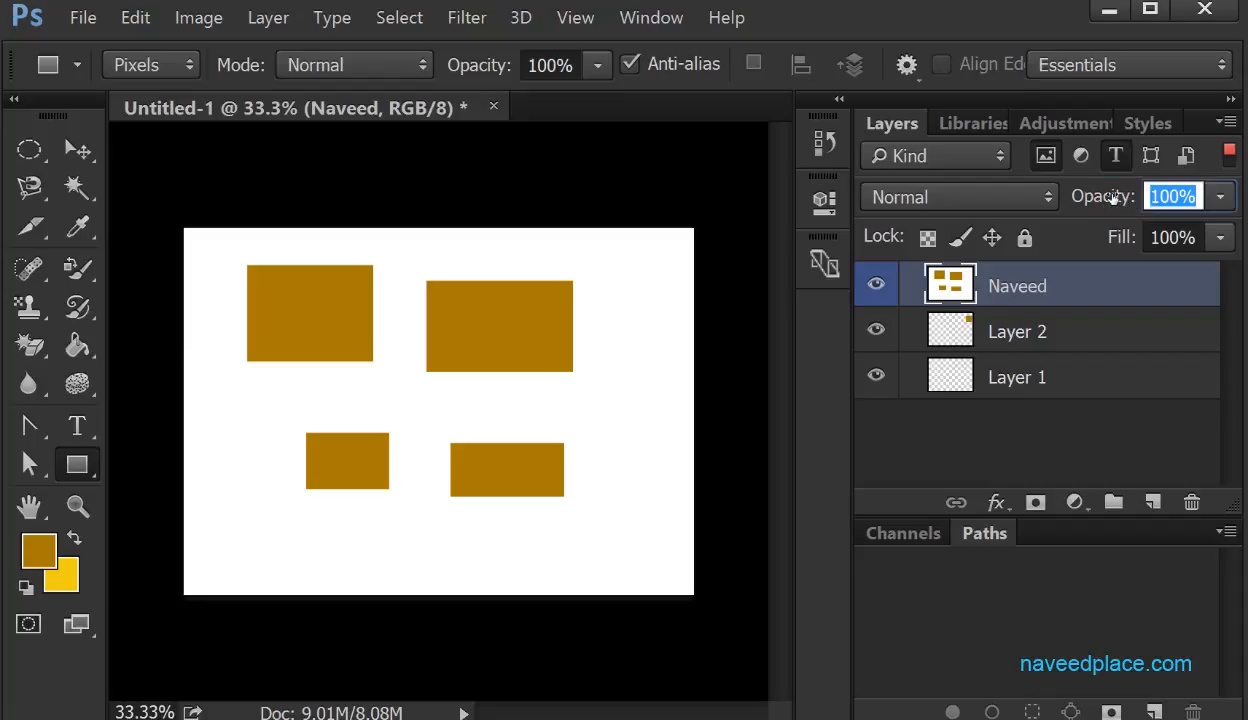
mouse_move(1112, 197)
left_mouse_down()
mouse_move(1026, 200)
mouse_move(1130, 196)
mouse_move(1100, 197)
mouse_move(1108, 203)
left_mouse_up()
left_click_drag(1118, 200, 1145, 198)
Draw a tall brown rectangle on Layer 1 near the canvas's right edge, just below the upper-right rectangle's position
left_click(968, 377)
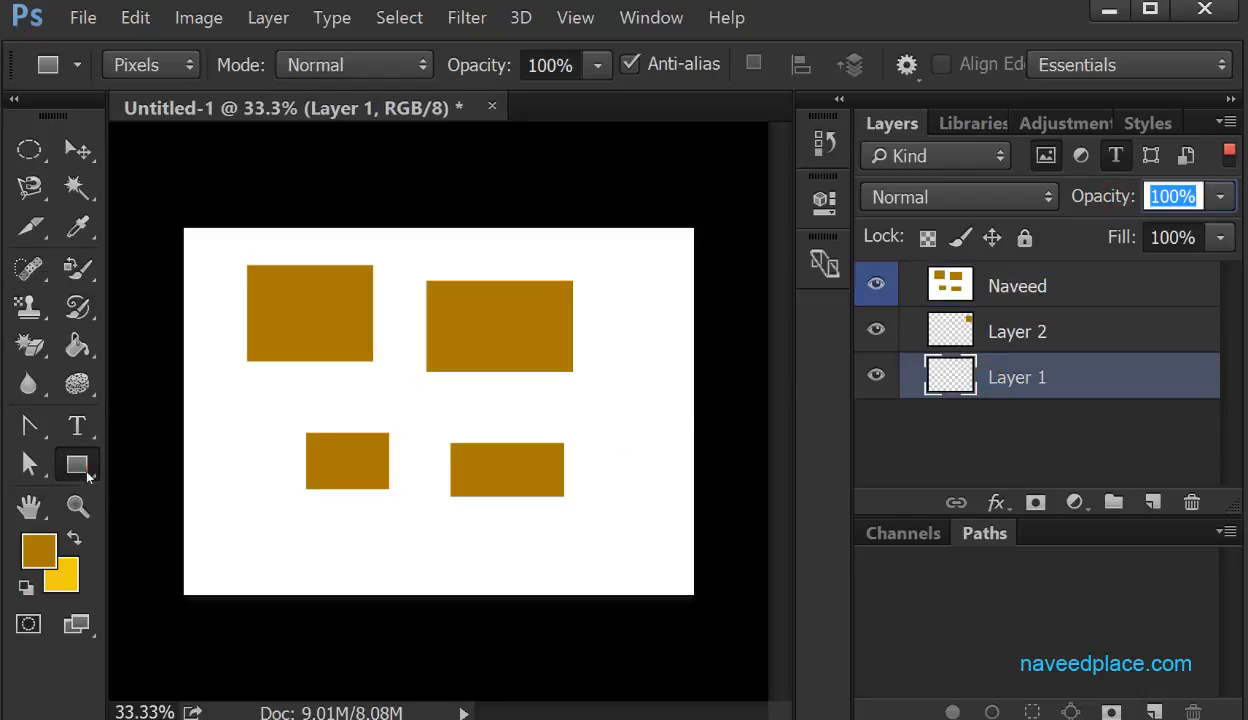
left_click_drag(86, 474, 195, 458)
left_click_drag(625, 326, 678, 430)
left_click_drag(627, 325, 671, 432)
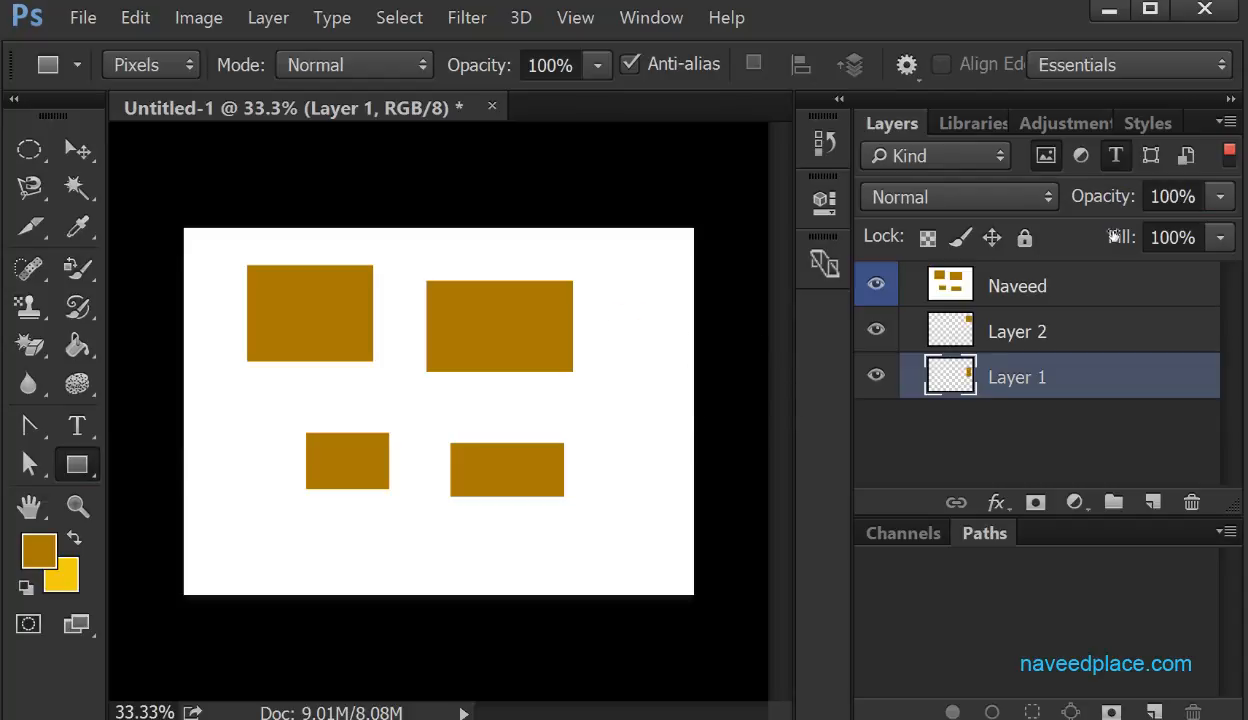
Hide Layer 2 and the four rectangles' layer to view Layer 1 alone, and show Layer 2 again
left_click(972, 384)
left_click(876, 331)
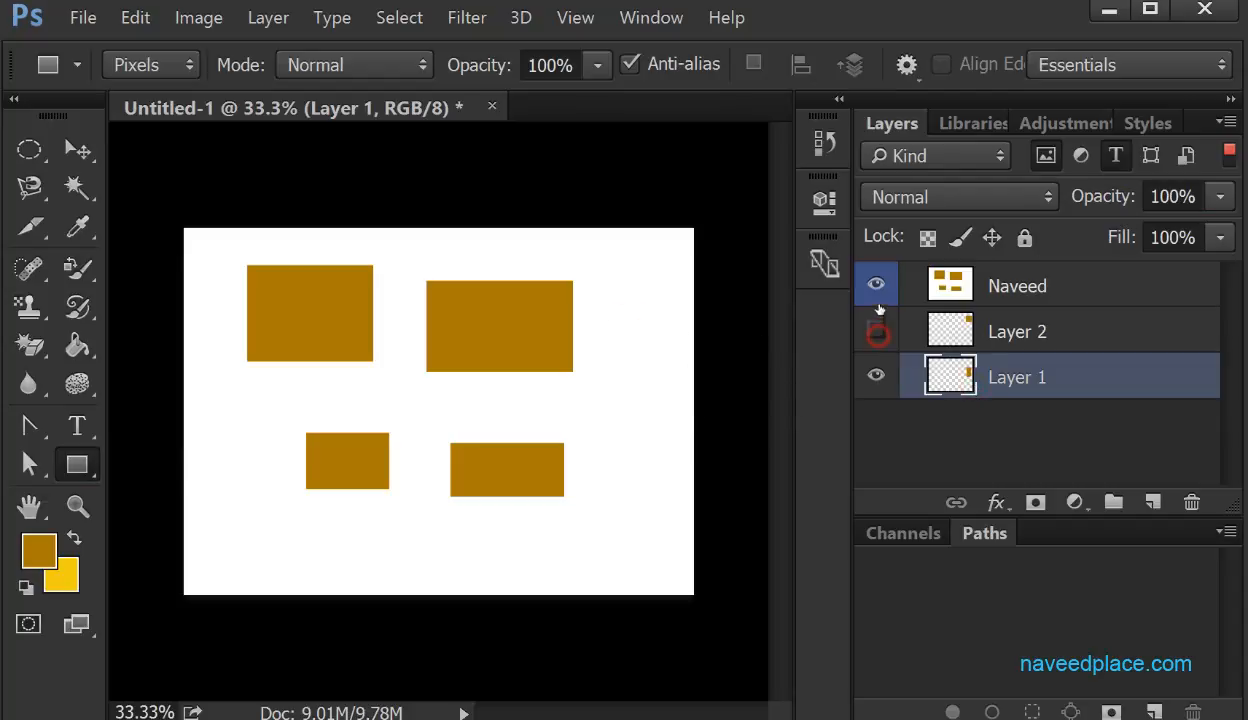
left_click(876, 286)
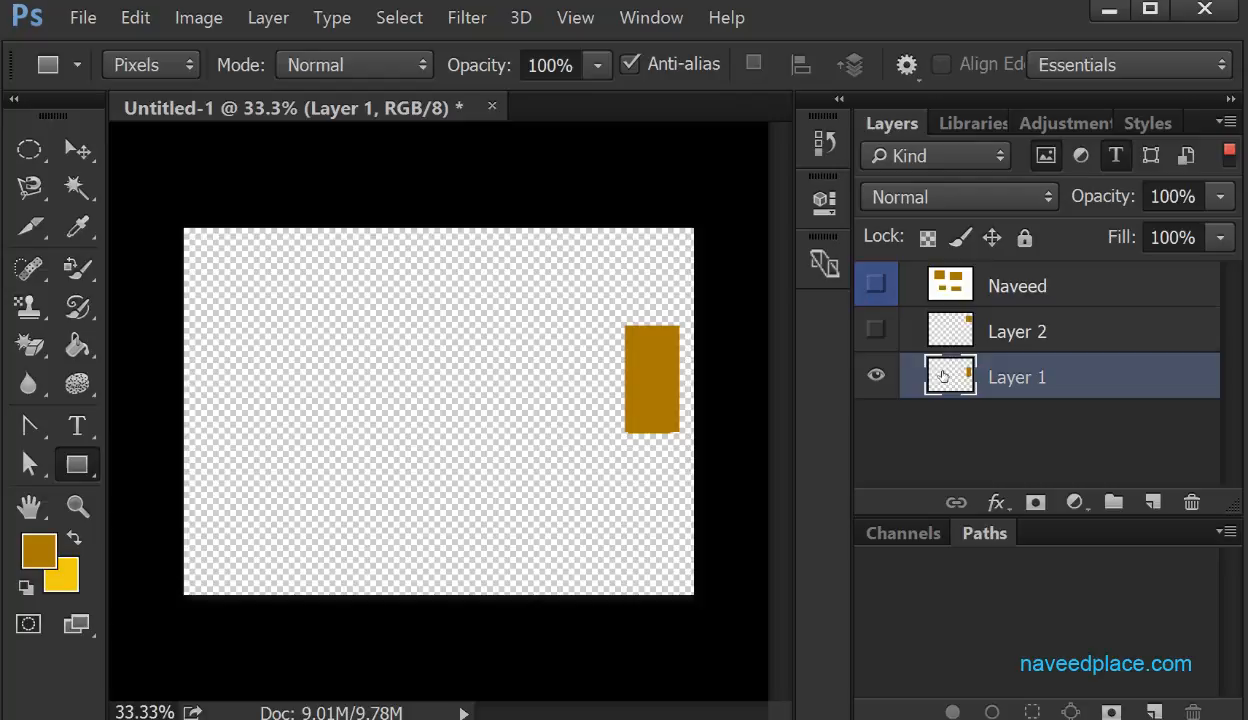
left_click(876, 331)
left_click(876, 286)
left_click(868, 294)
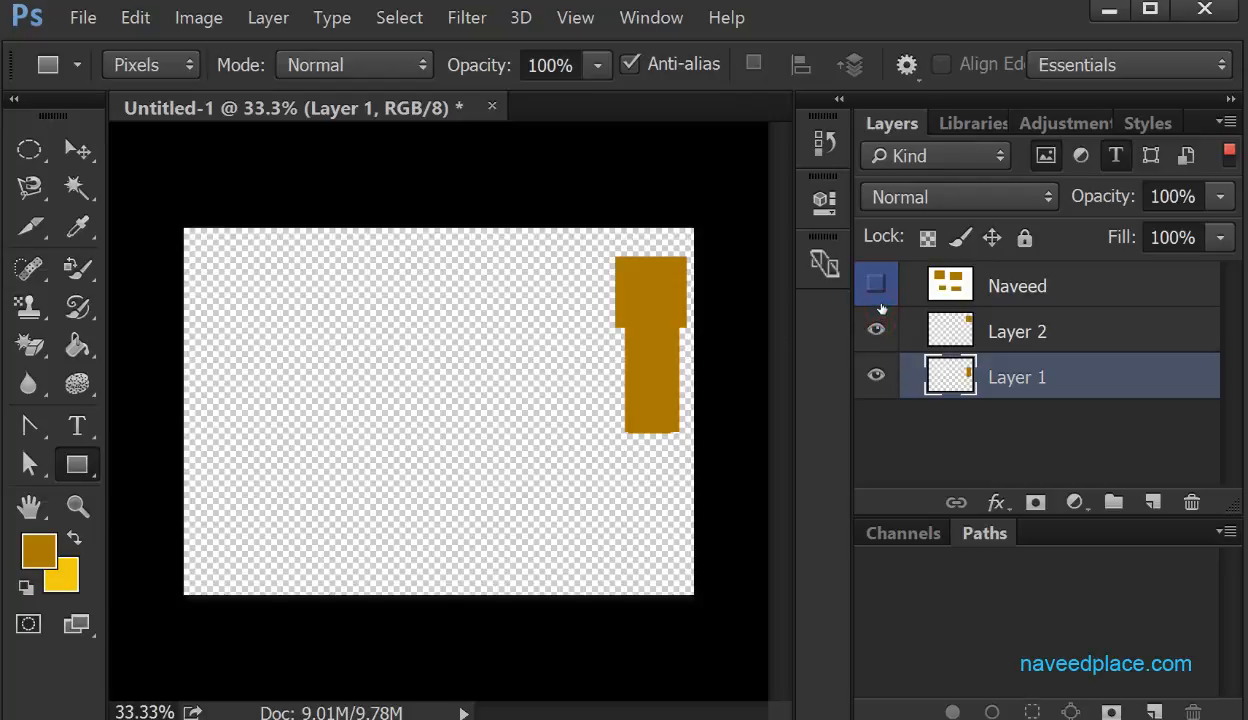
Reorder the layers with Layer 1 above Layer 2 and the four rectangles' layer lowest, and make that lowest layer visible
left_click(1016, 376)
left_click_drag(1013, 306, 1003, 329)
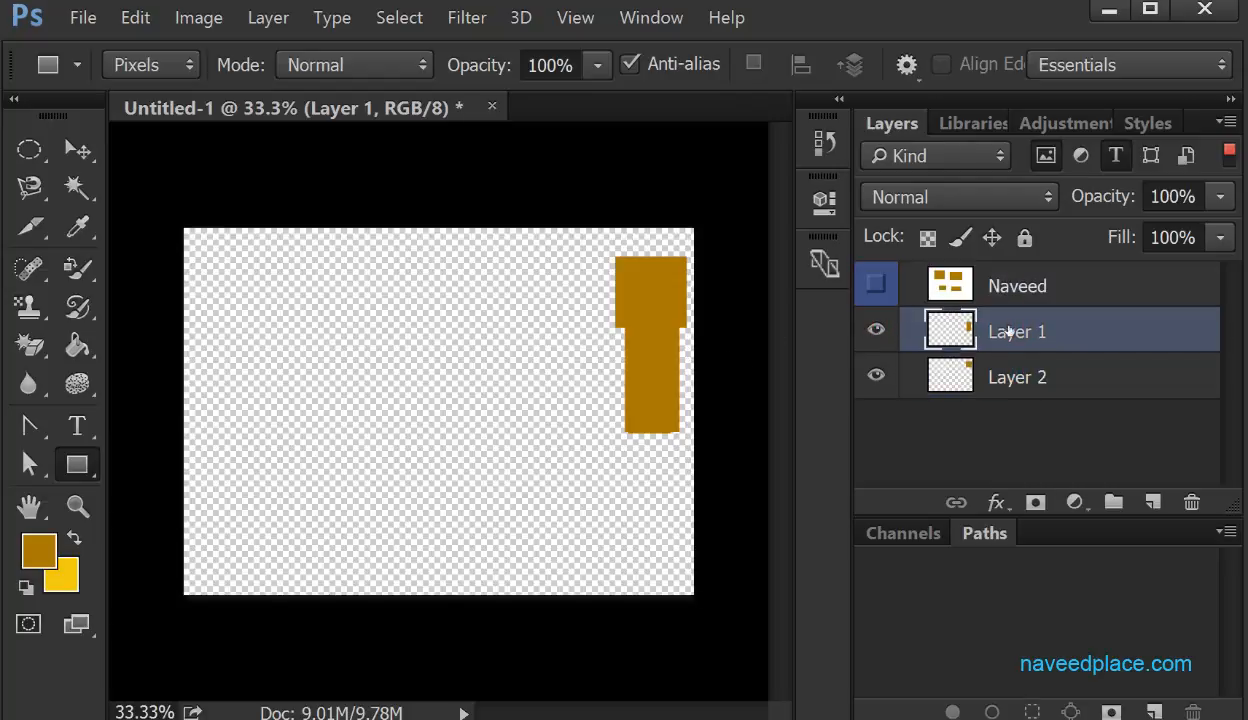
left_click_drag(1016, 286, 1010, 396)
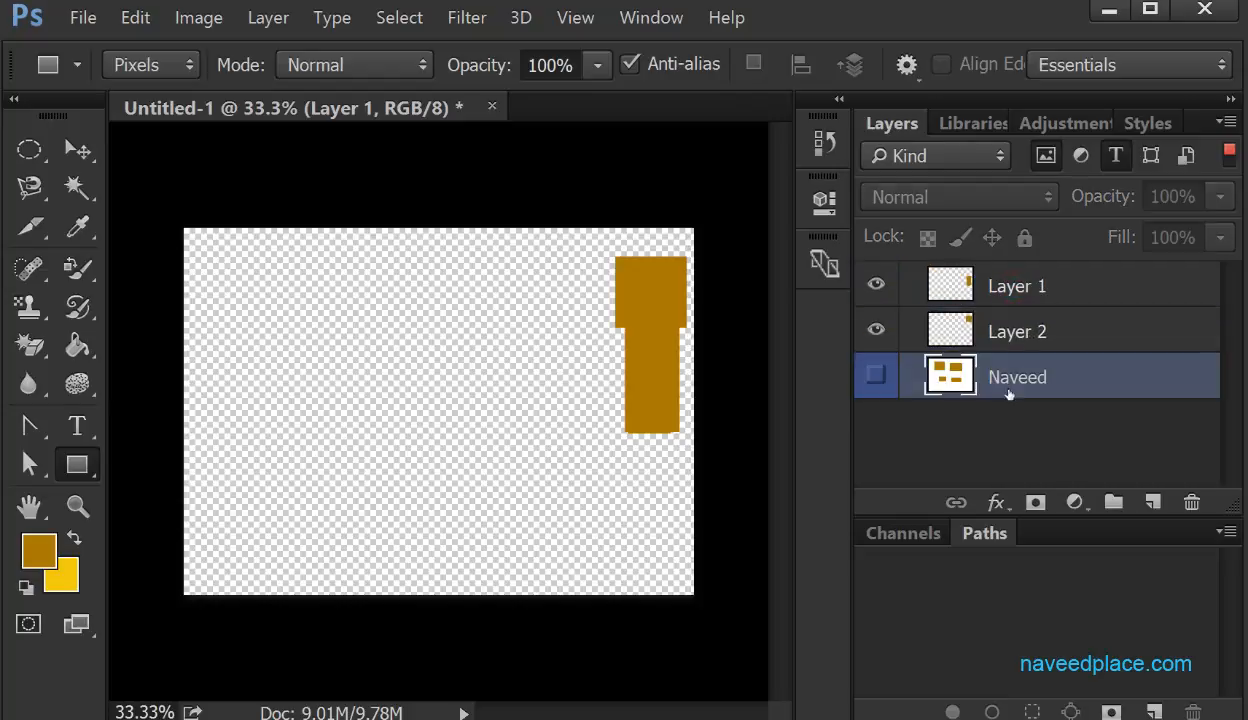
left_click(876, 378)
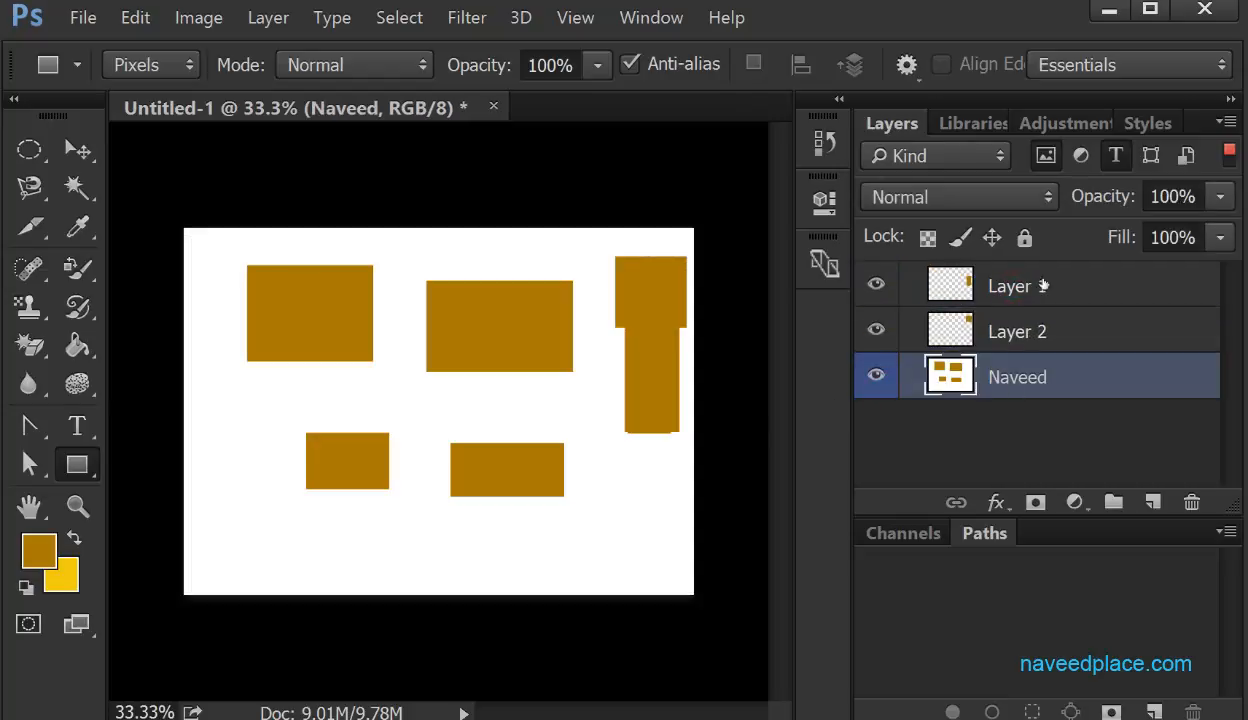
left_click(876, 286)
left_click(876, 286)
Lower the opacity of the four rectangles' layer to about 74% and restore it to 100%
left_click_drag(1085, 198, 1072, 198)
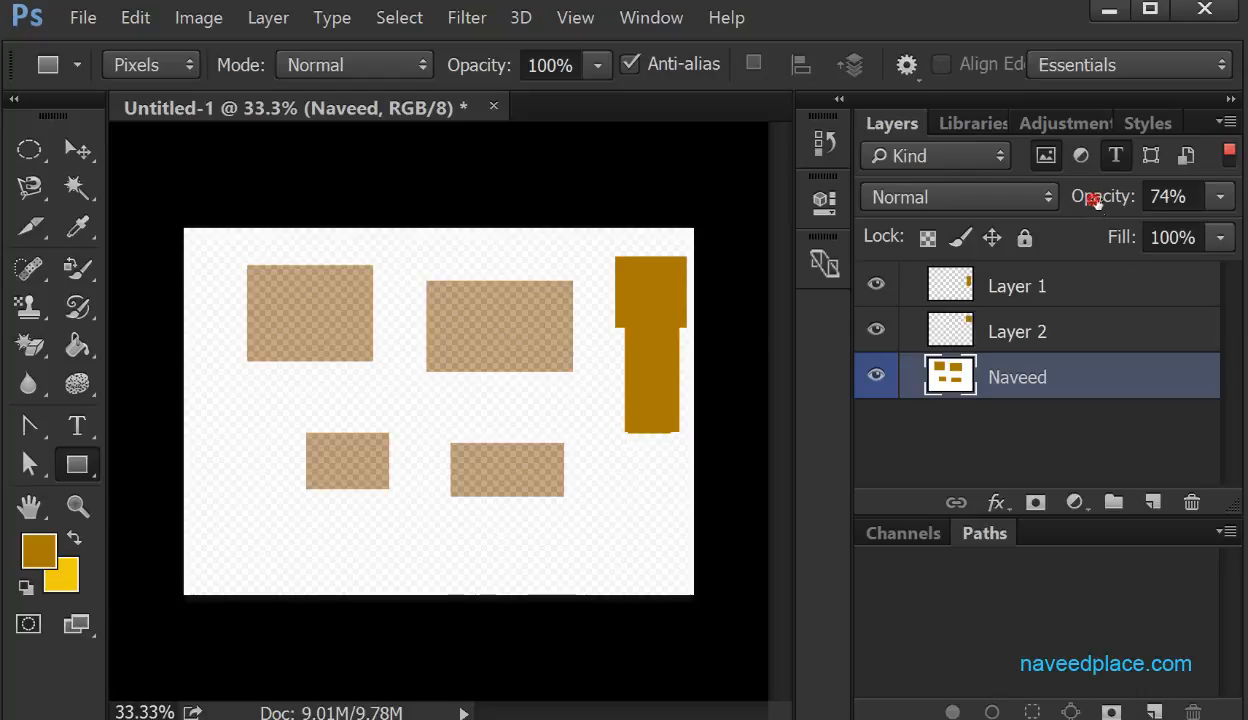
left_click(1165, 196)
type("100")
key("Return")
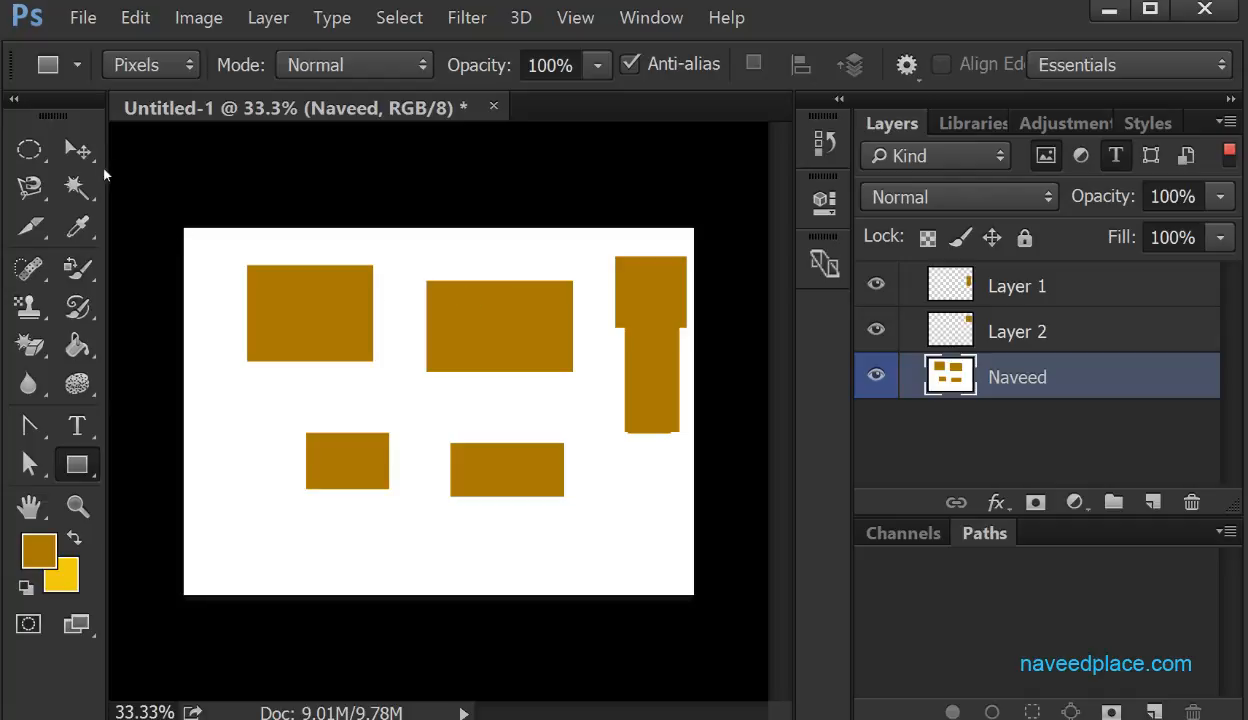
Move the four rectangles' layer slightly to the left with the Move tool
left_click_drag(77, 149, 133, 152)
mouse_move(295, 314)
left_mouse_down()
mouse_move(292, 296)
mouse_move(285, 332)
mouse_move(280, 314)
left_mouse_up()
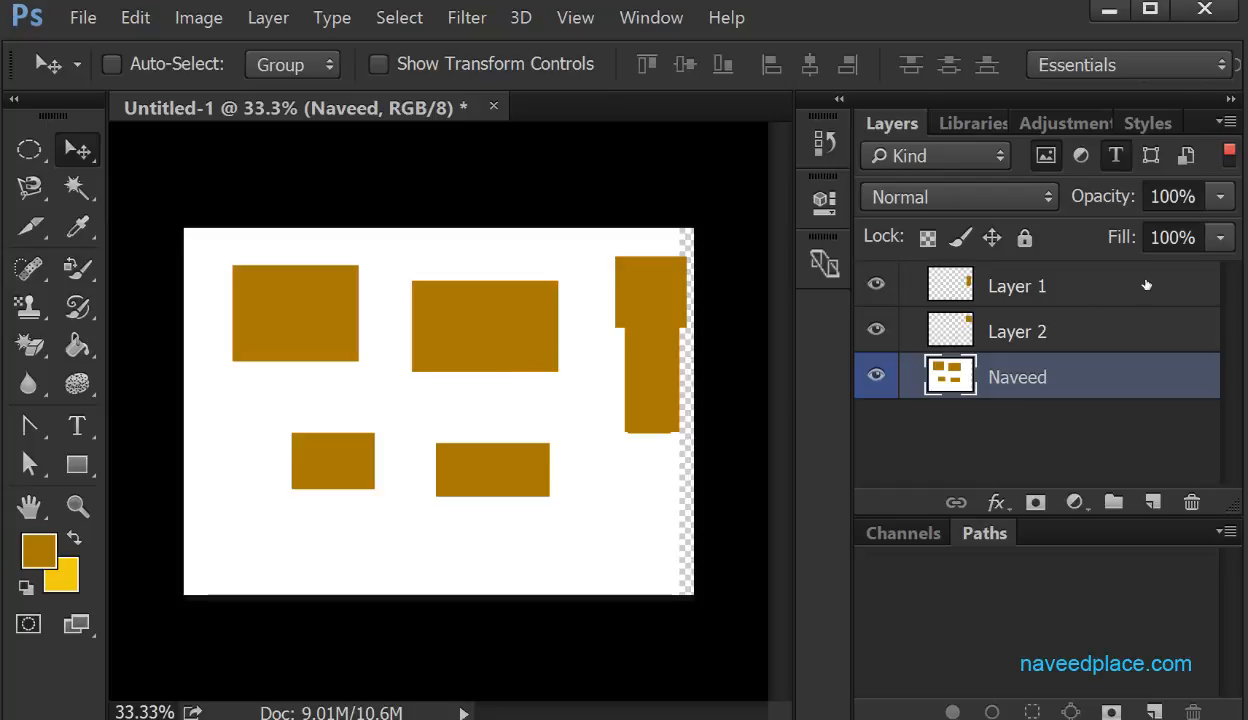
left_click_drag(1126, 245, 1165, 241)
mouse_move(1122, 237)
left_mouse_down()
mouse_move(997, 235)
mouse_move(1140, 237)
left_mouse_up()
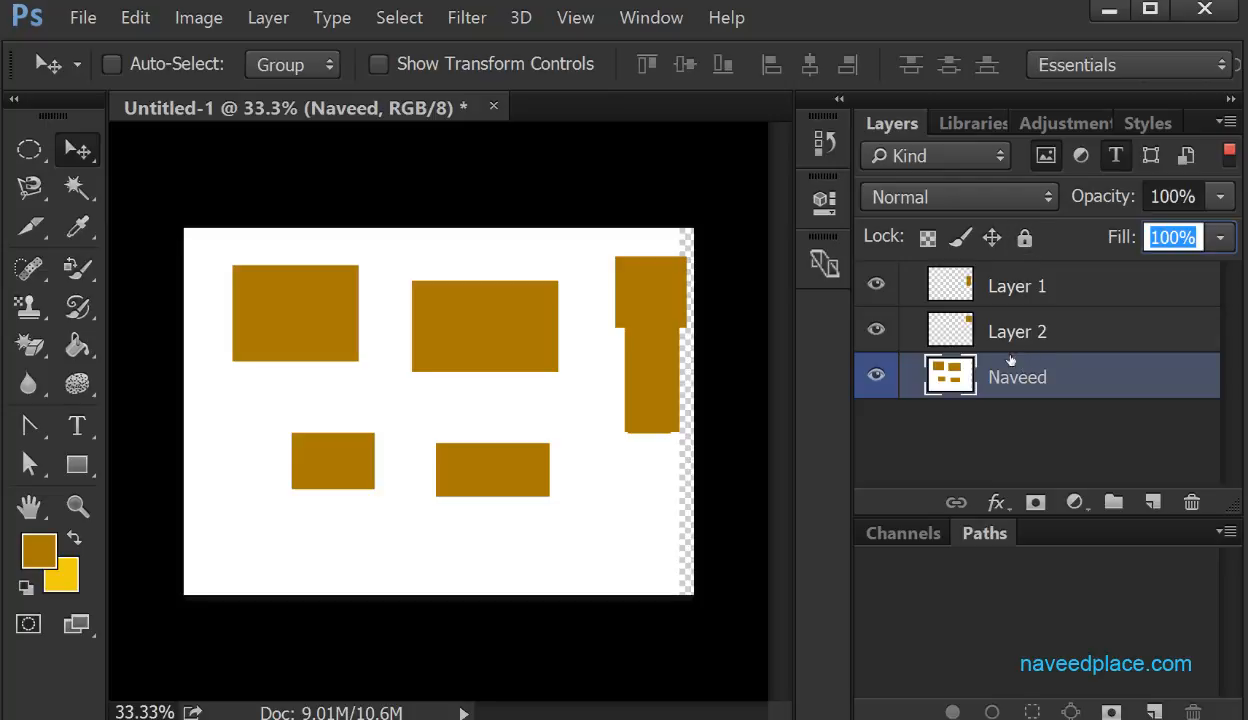
Fully lock the four rectangles' layer and try to move it with the Move tool
left_click(1025, 238)
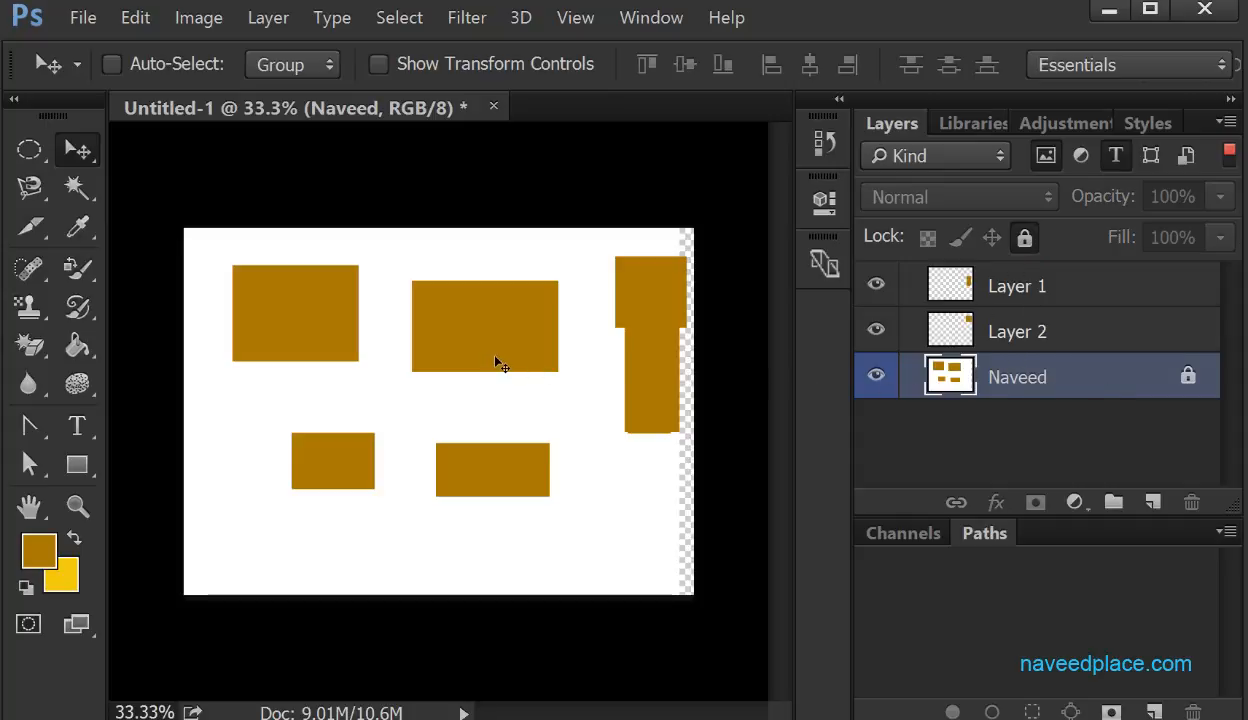
left_click(78, 149)
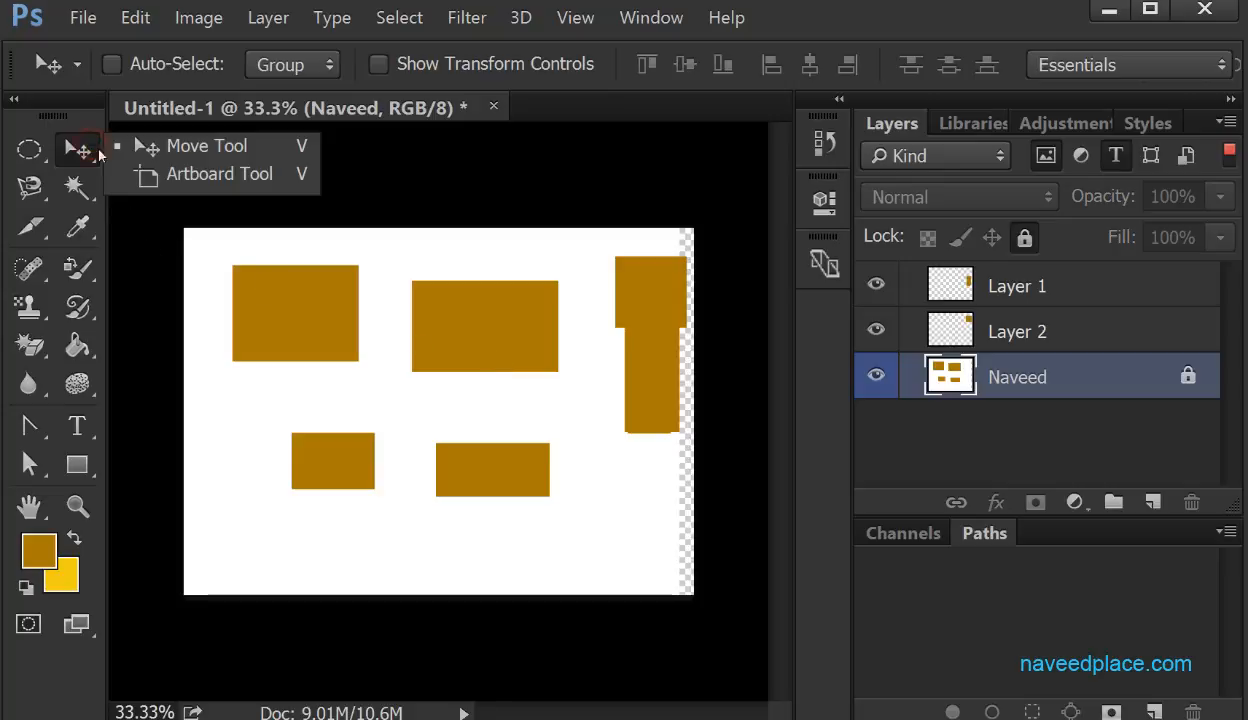
left_click(168, 147)
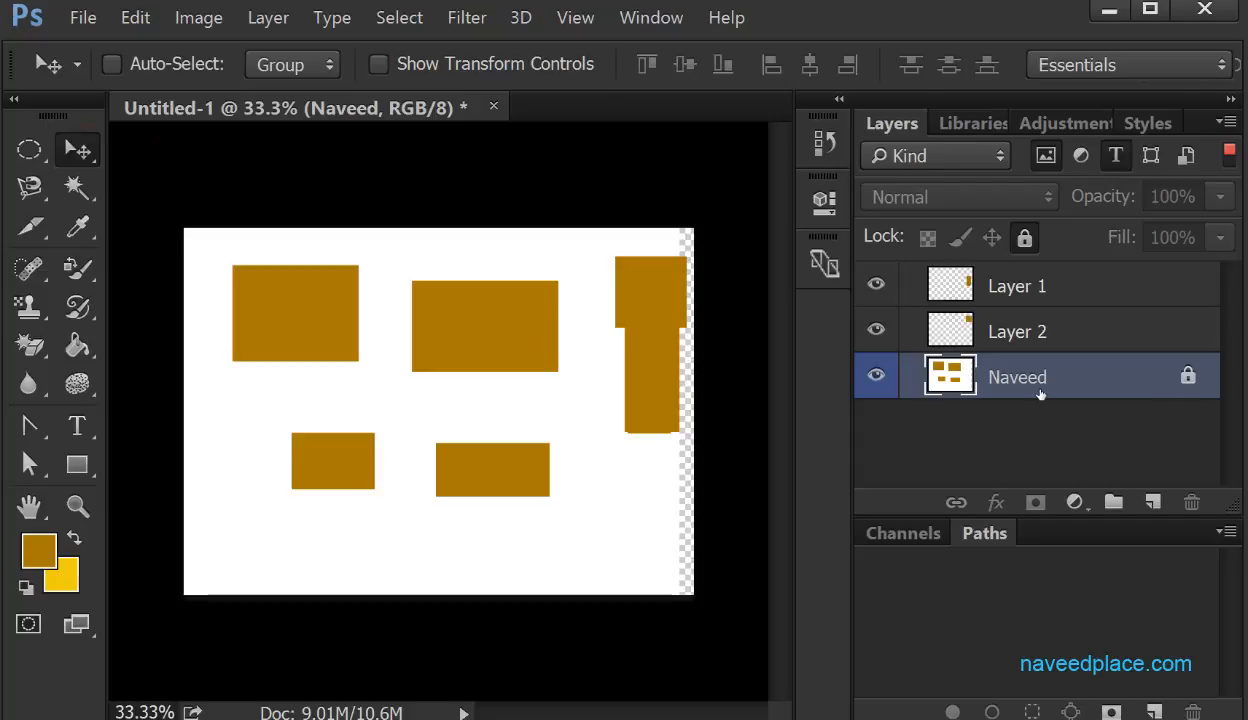
left_click_drag(500, 347, 427, 286)
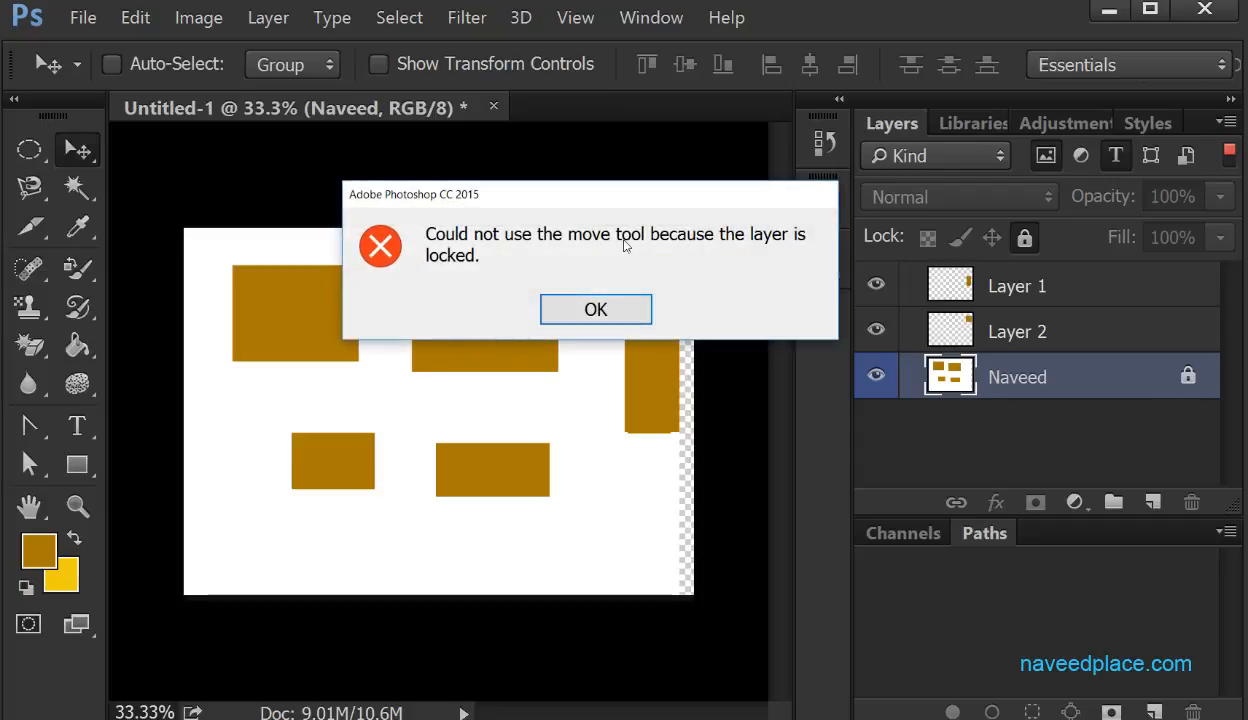
left_click(612, 310)
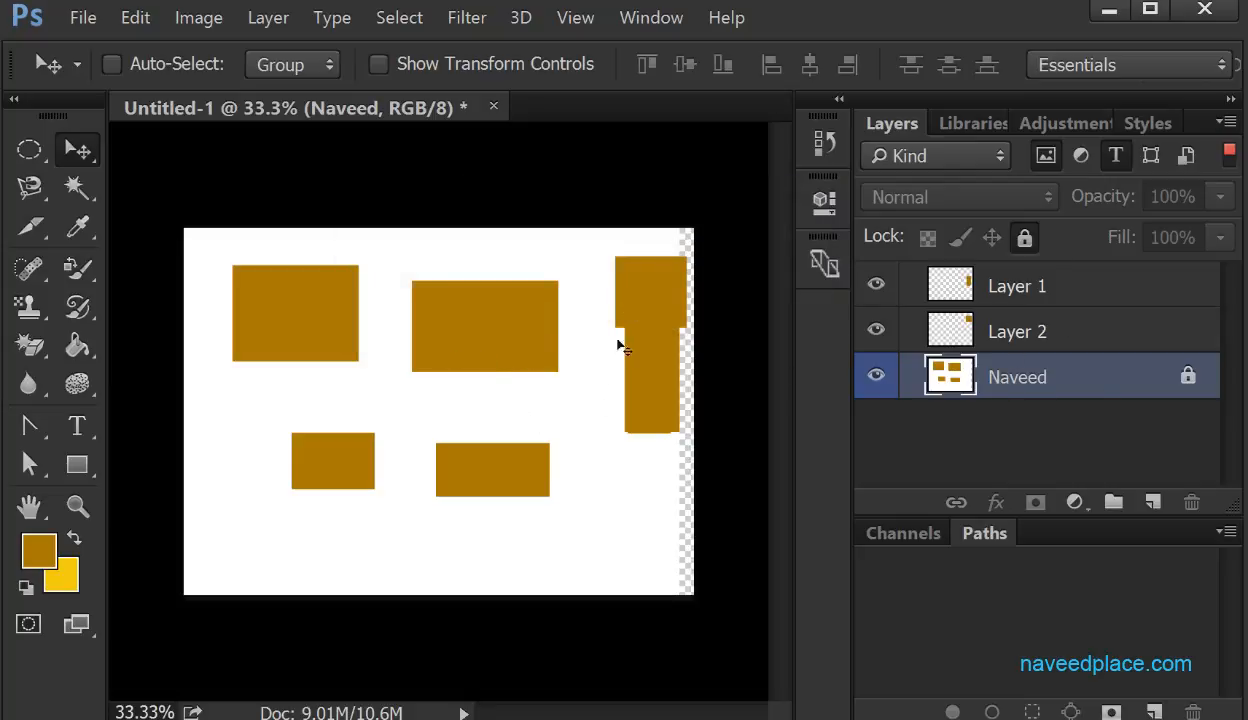
left_click(632, 476)
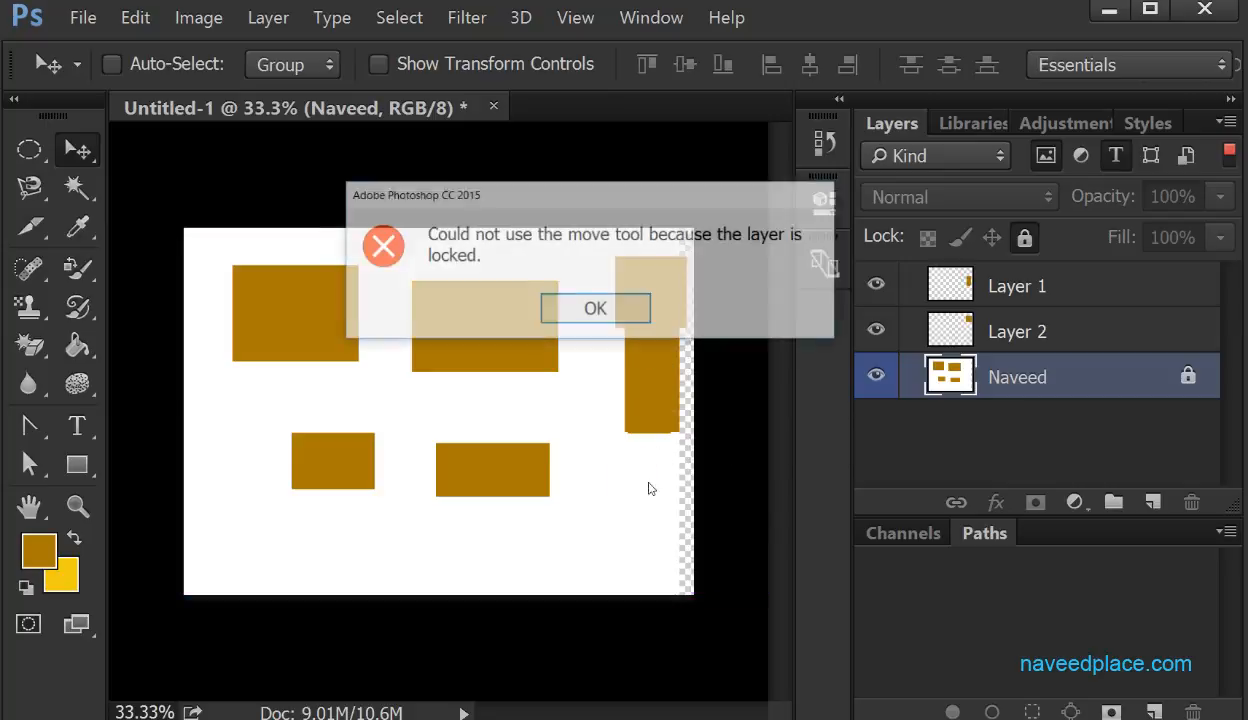
left_click(617, 311)
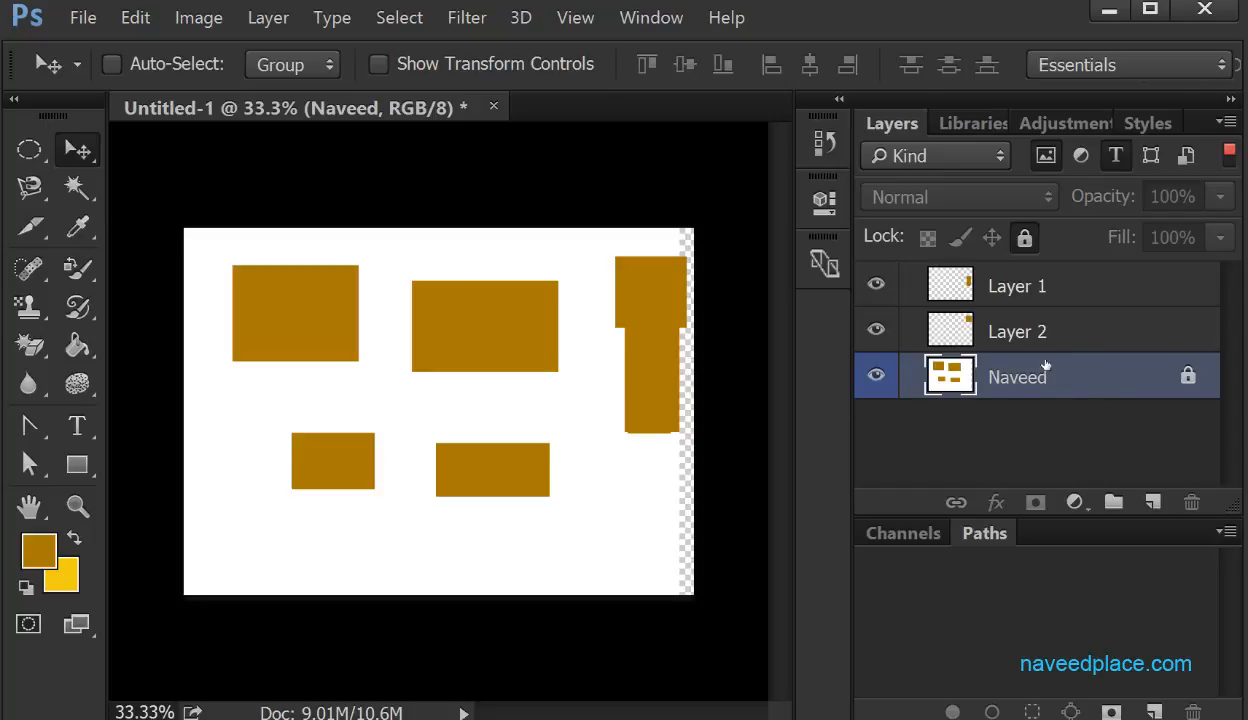
Toggle the full lock on the four rectangles' layer off and on, leaving the layer unlocked
left_click(1025, 240)
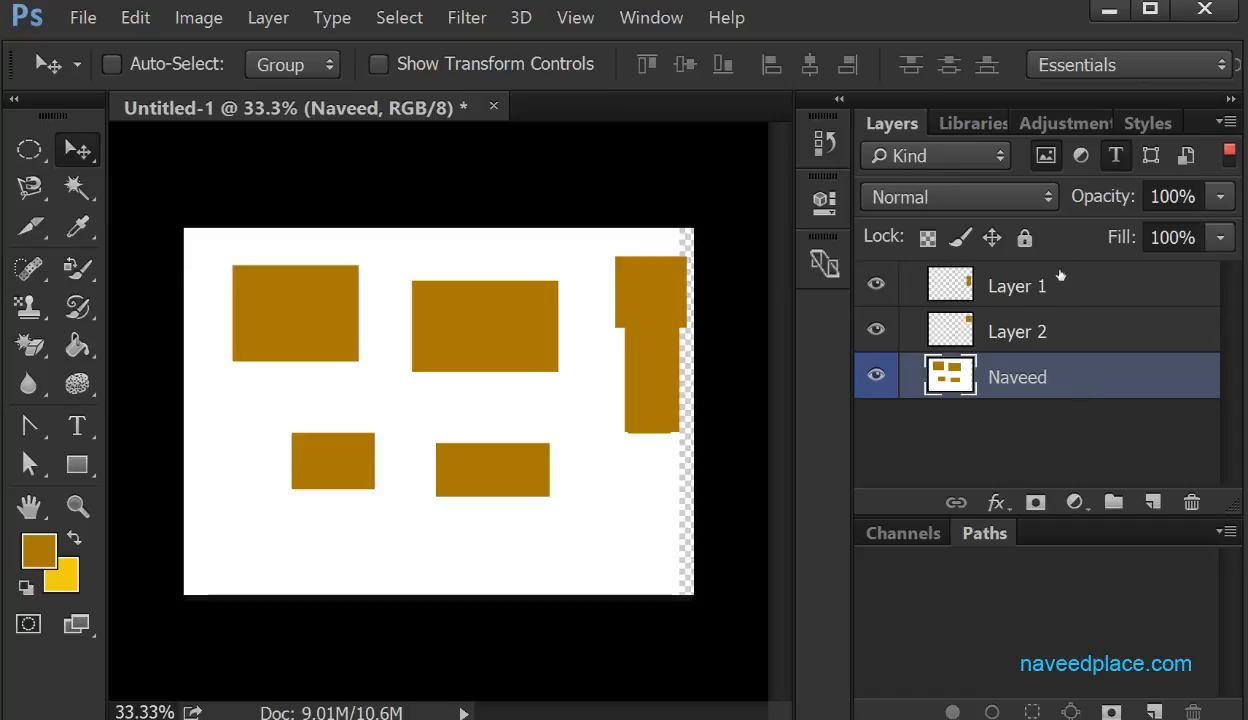
left_click(1025, 240)
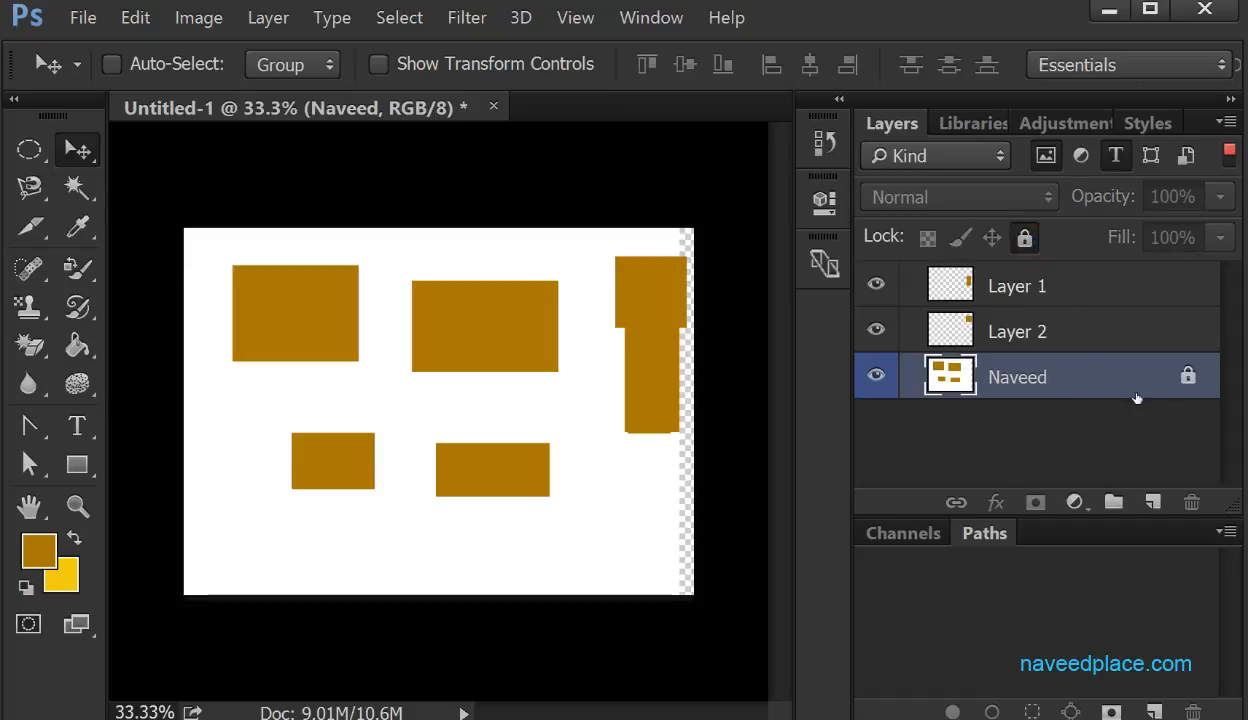
left_click(1022, 238)
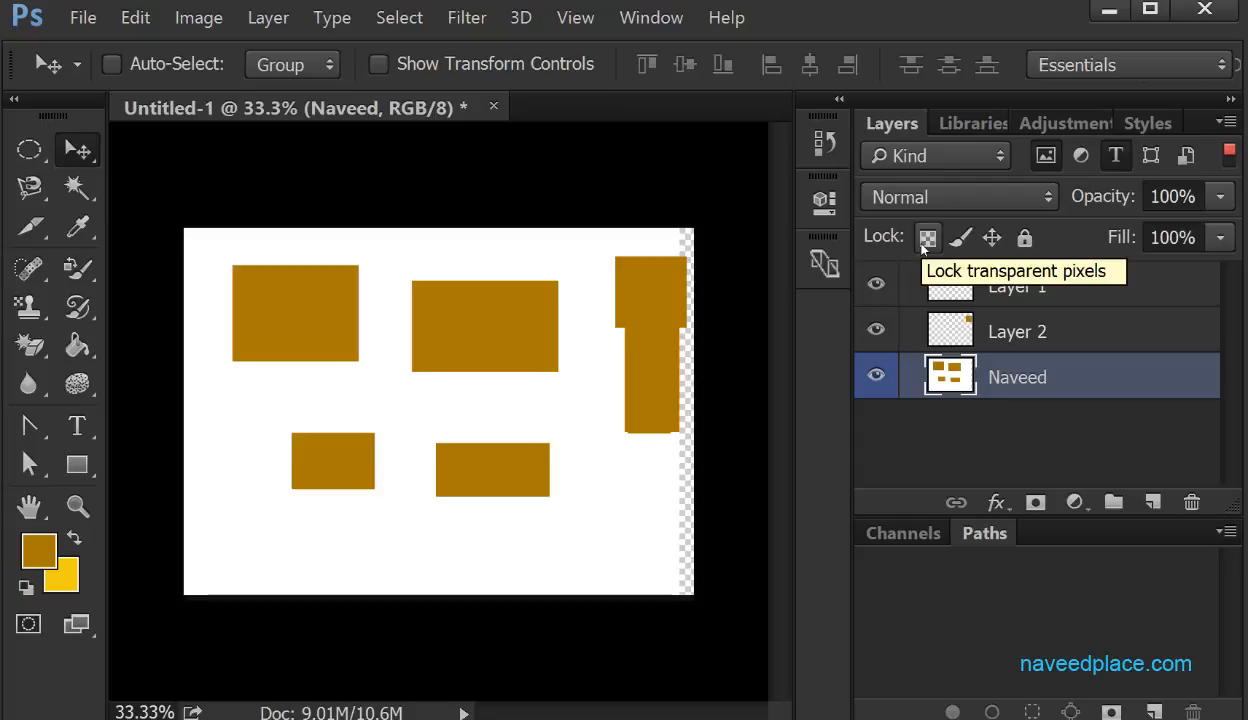
left_click(1023, 240)
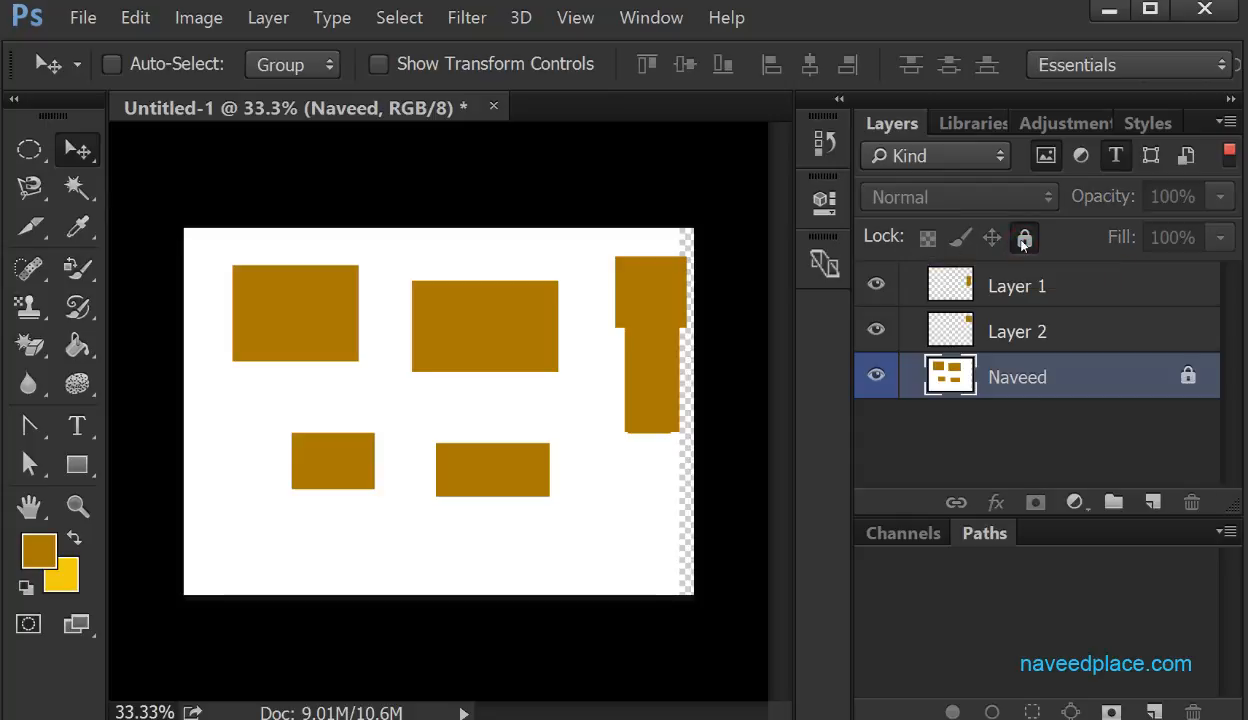
left_click(1023, 240)
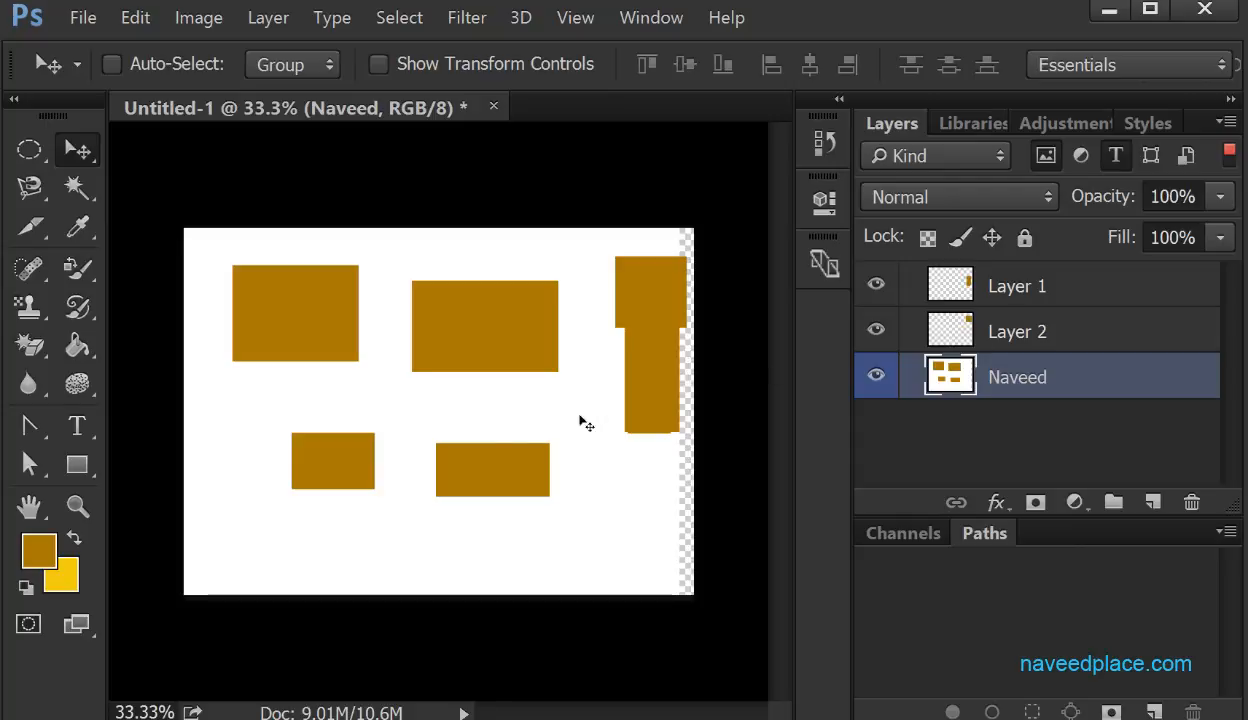
Close the current document without saving its changes and create a new blank document with a white background
left_click(970, 437)
left_click(985, 388)
left_click(495, 107)
left_click(602, 309)
left_click(83, 18)
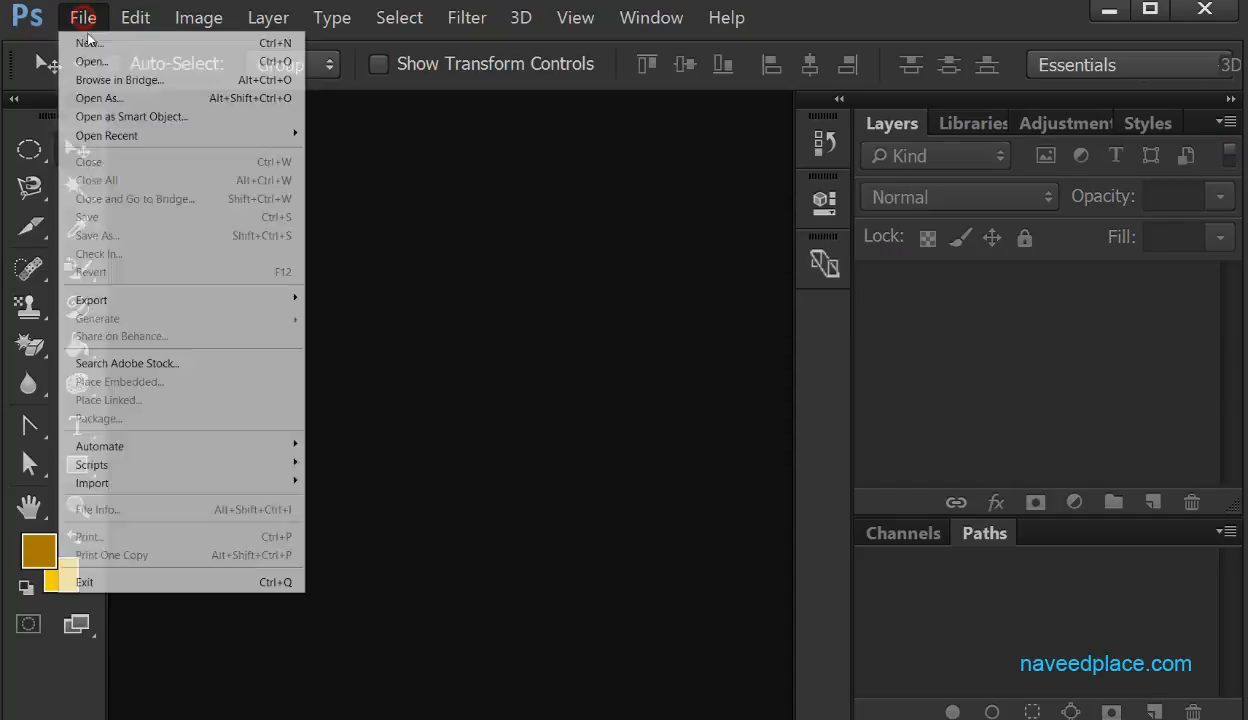
left_click(88, 42)
left_click(803, 87)
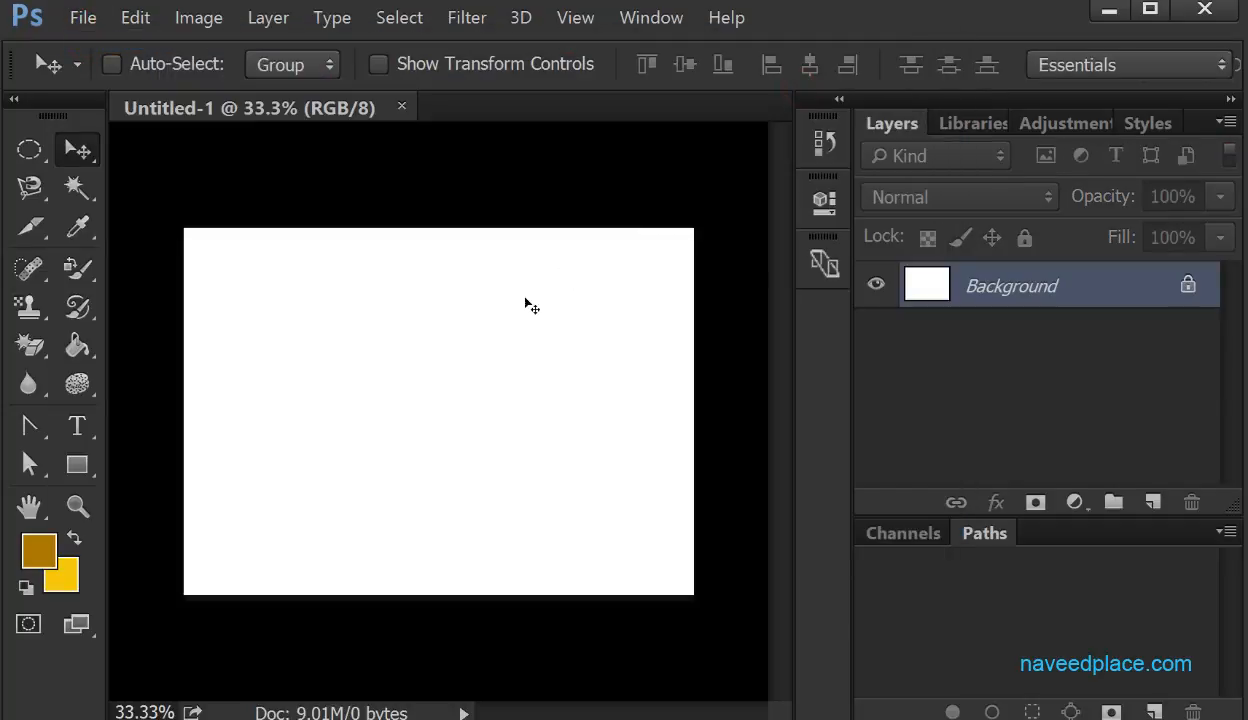
Convert the Background into a regular layer with the default name and add an empty layer above it
double_click(1036, 274)
left_click(663, 178)
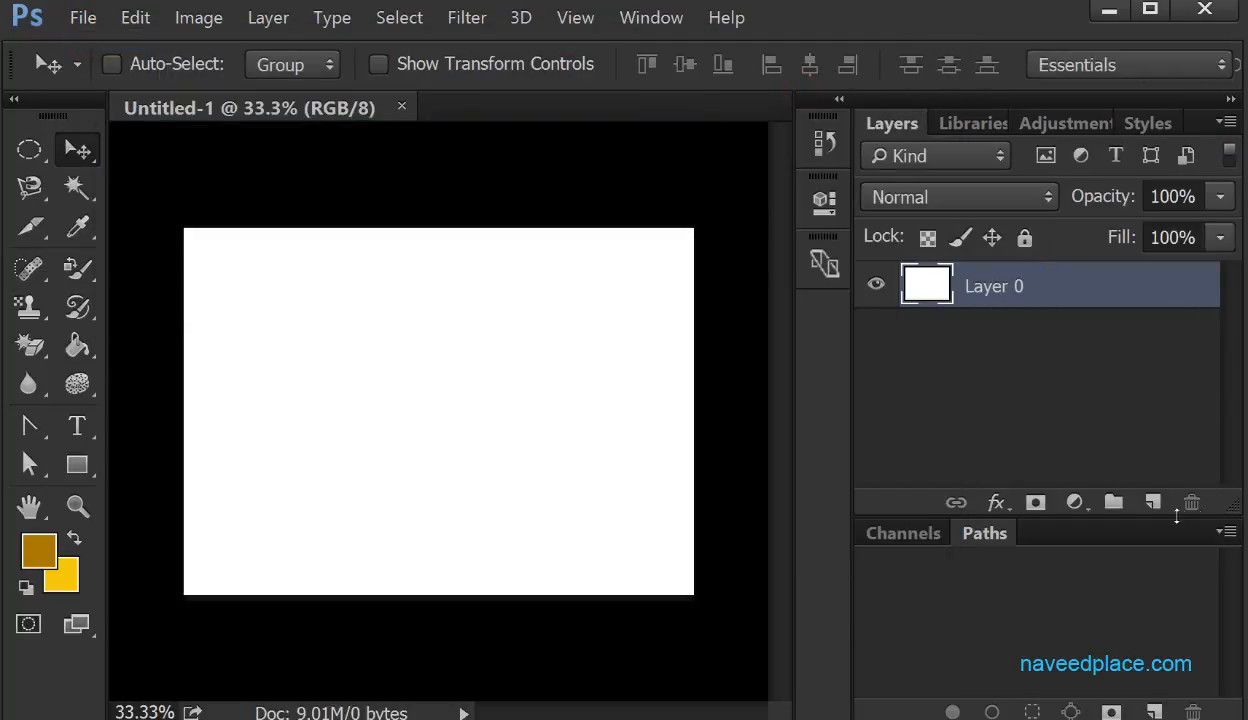
left_click(1151, 501)
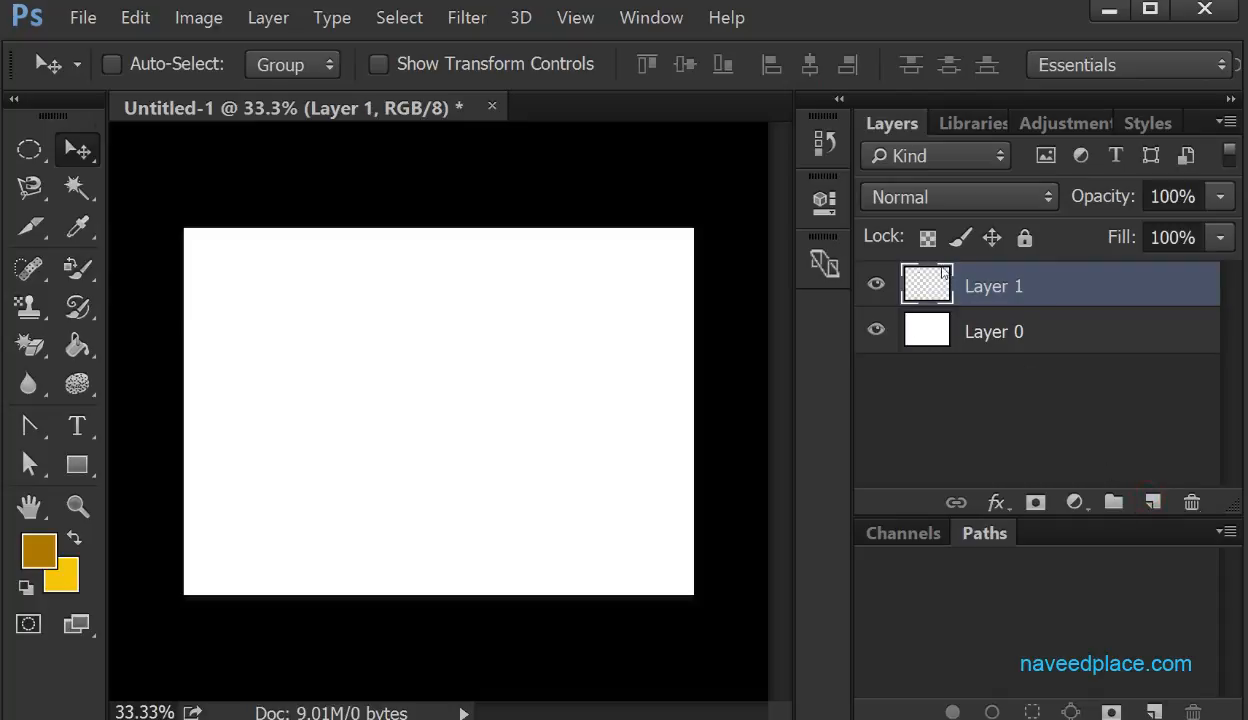
Add the text "Naveedplace.com" in 30 pt Myriad Pro Regular on the upper part of the canvas
left_click(79, 422)
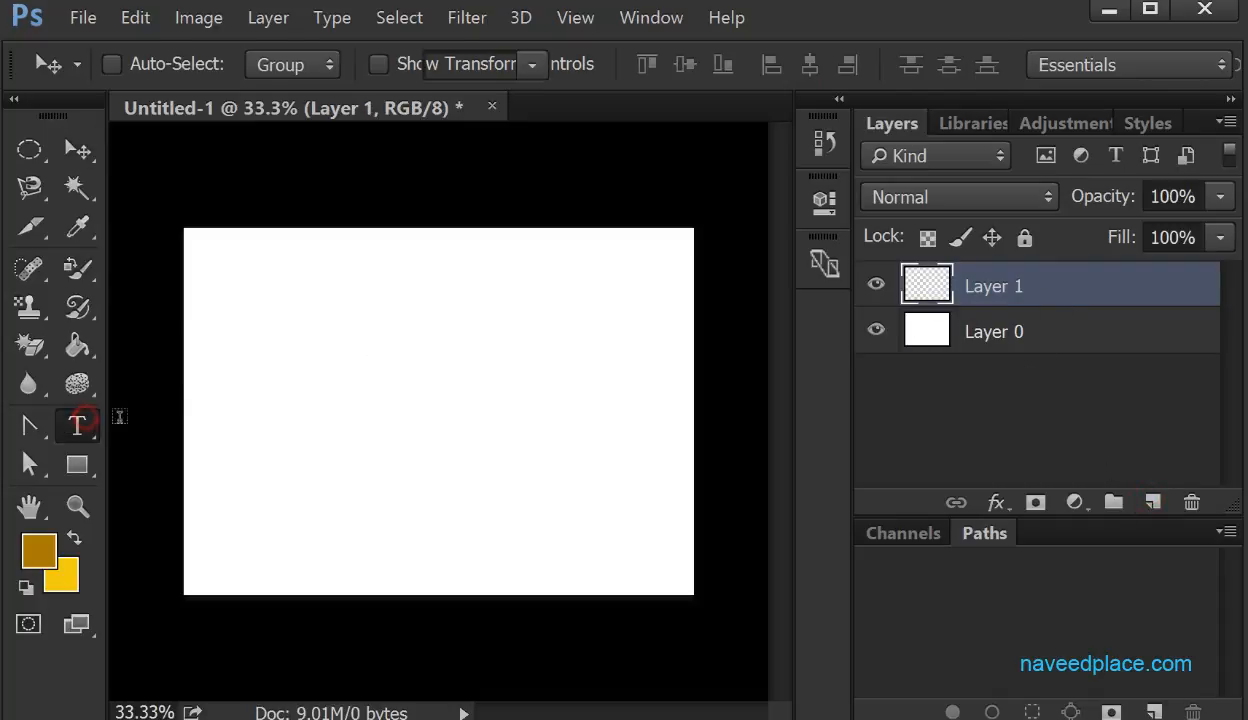
left_click(291, 332)
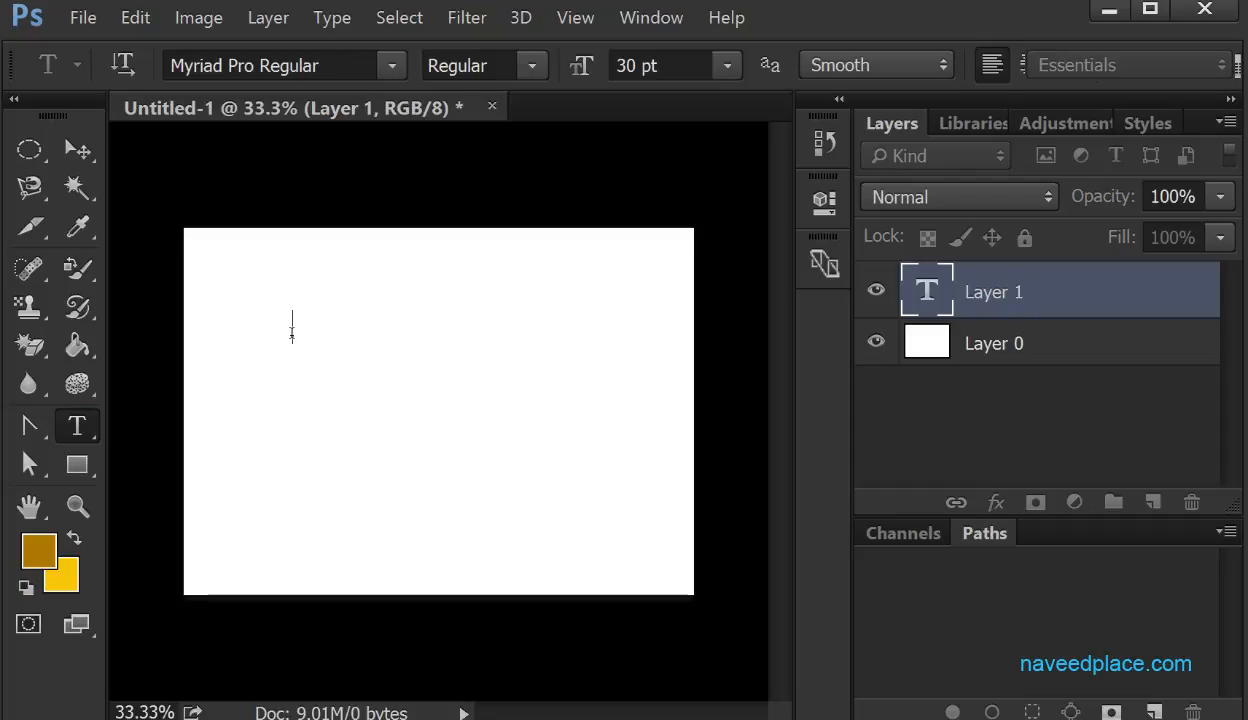
type("Naveed")
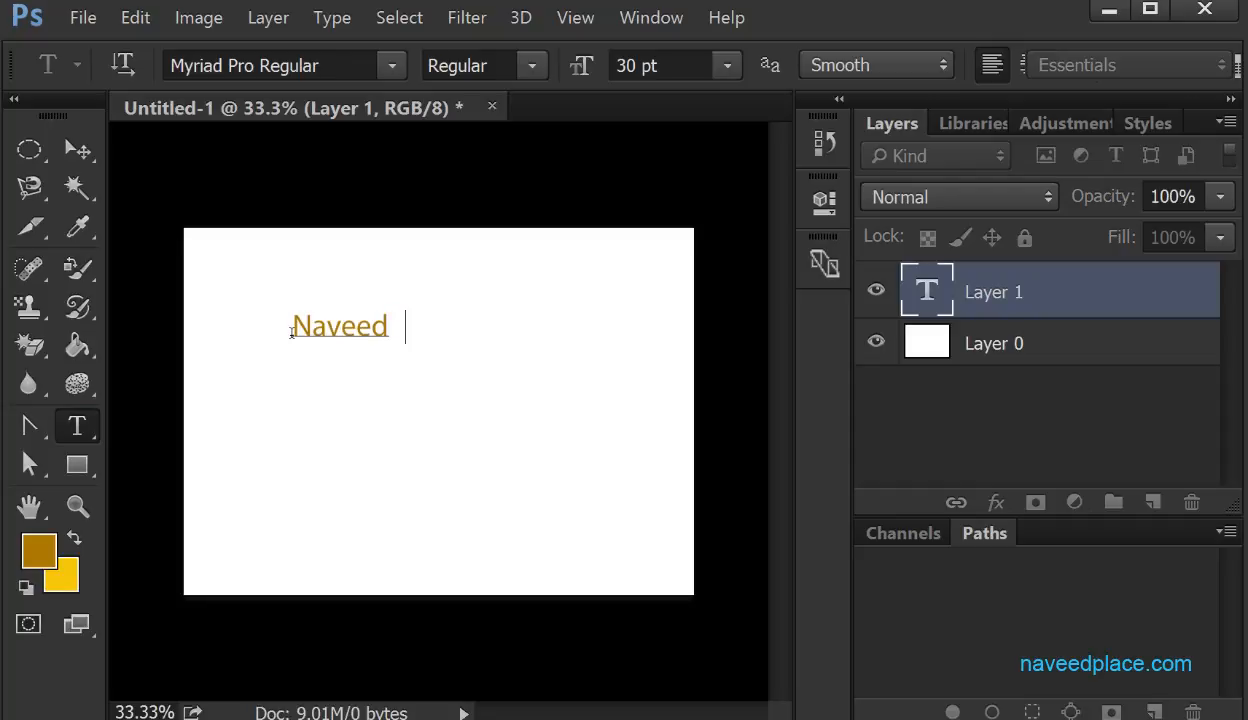
type("place.com")
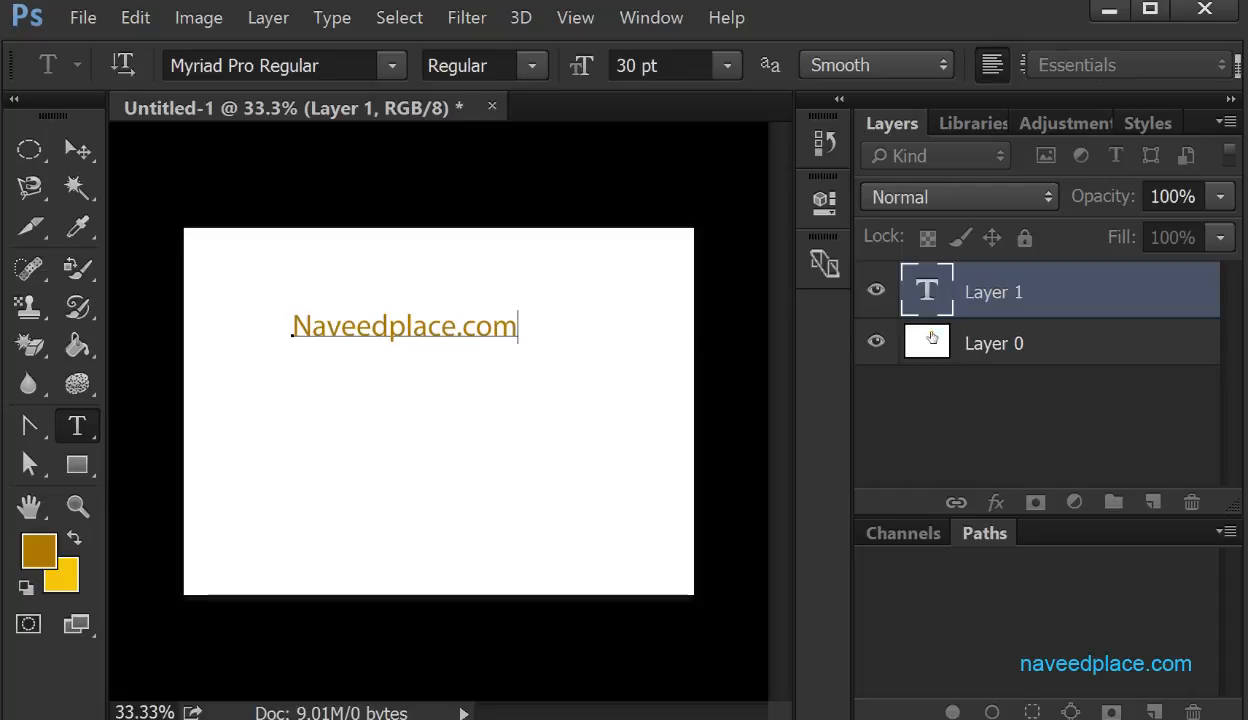
Draw a wide brown rectangle on Layer 0 just beneath the text, slightly wider than the text
left_click(993, 343)
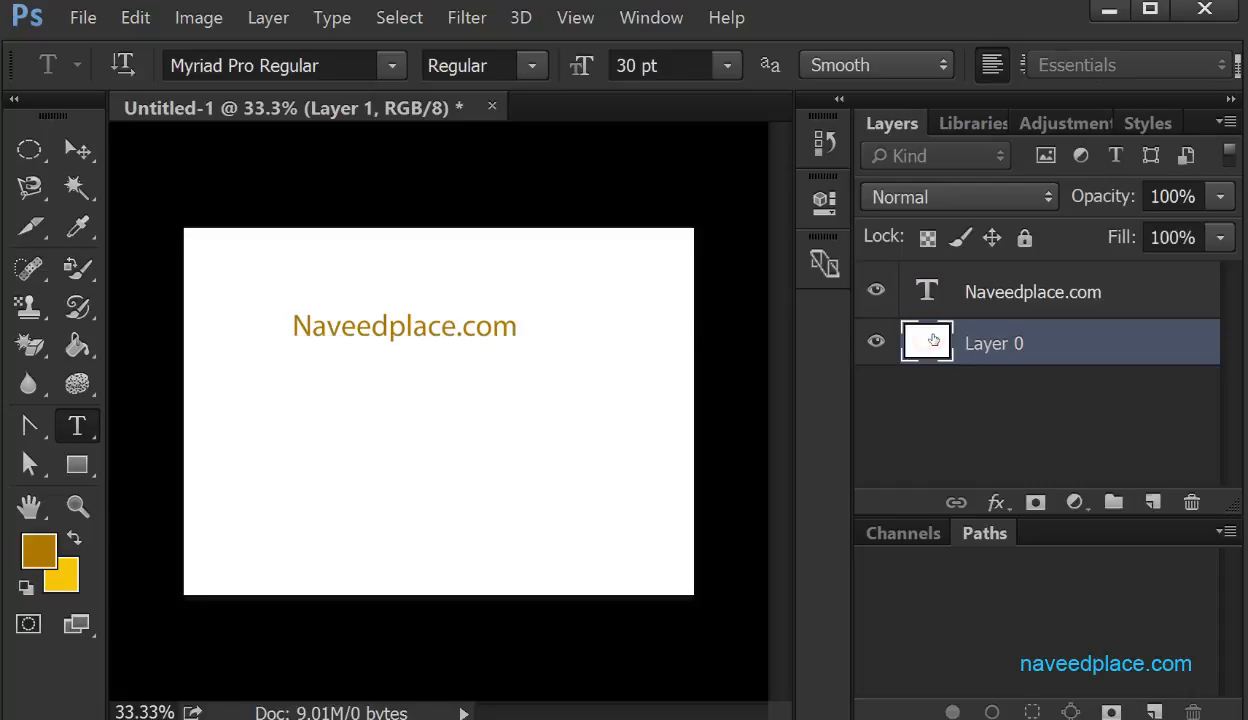
right_click(77, 465)
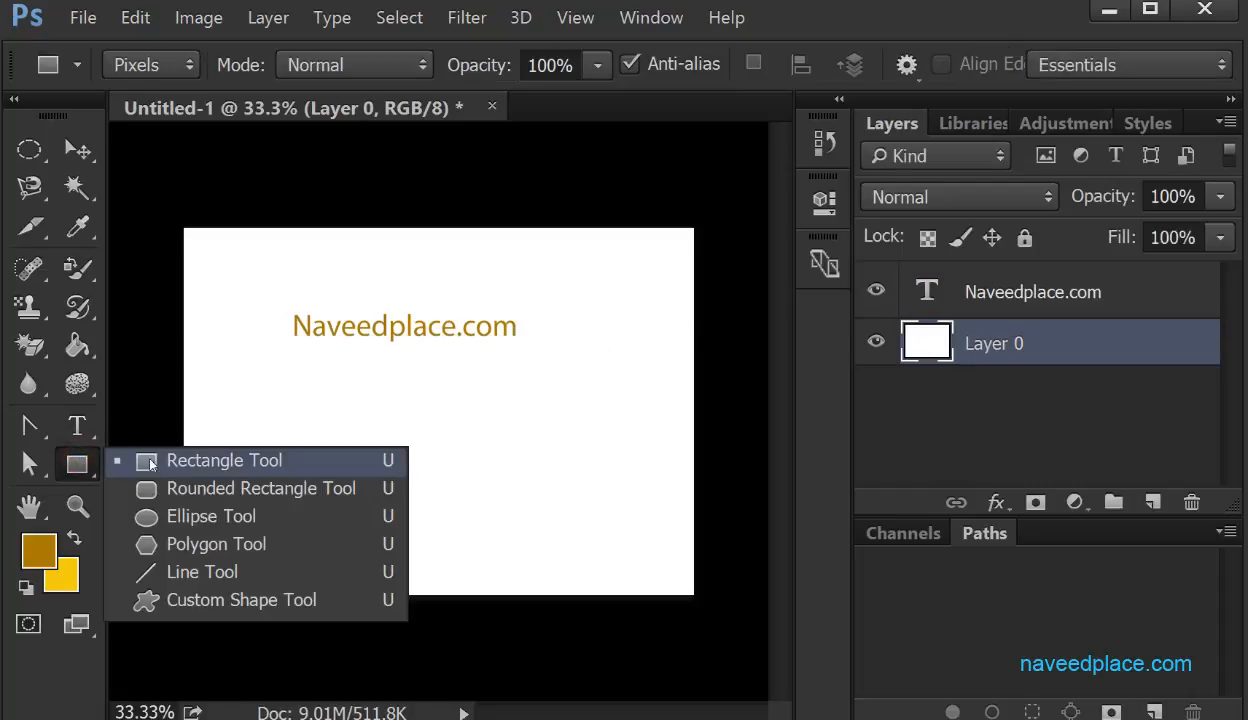
left_click(237, 457)
left_click_drag(283, 349, 536, 410)
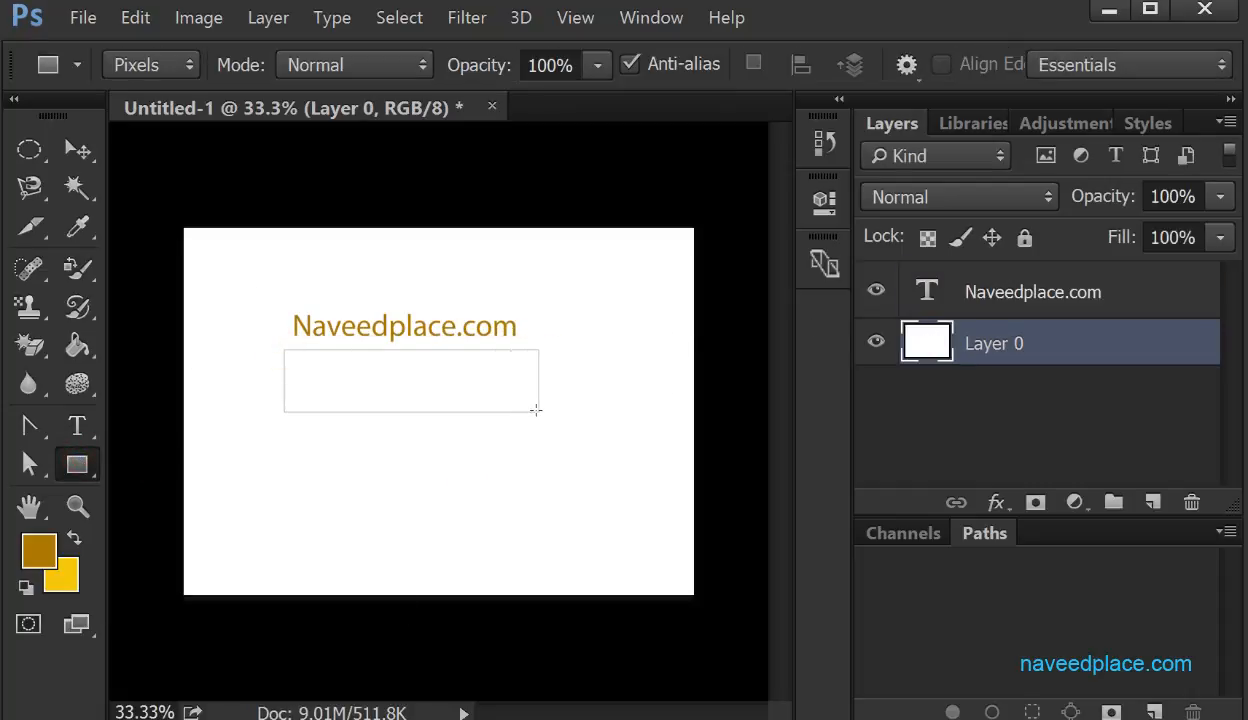
Try to move the rectangle and the text on the canvas with only Layer 0 selected
right_click(77, 149)
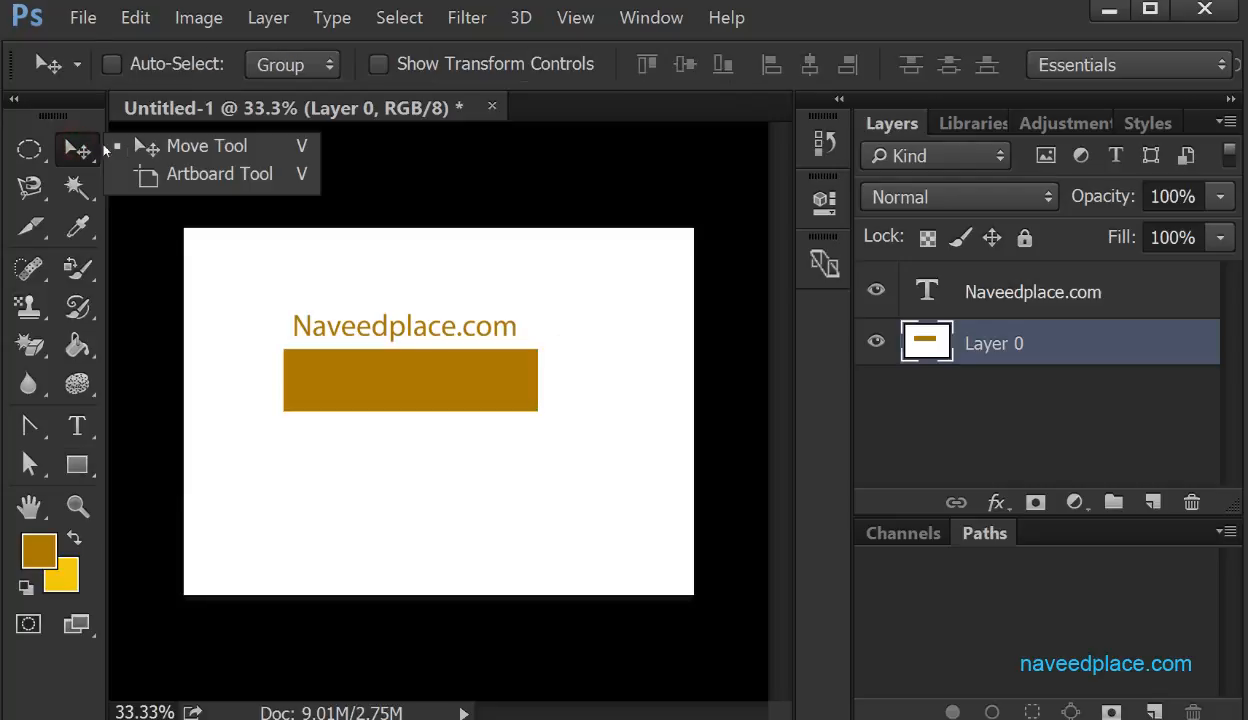
left_click(150, 145)
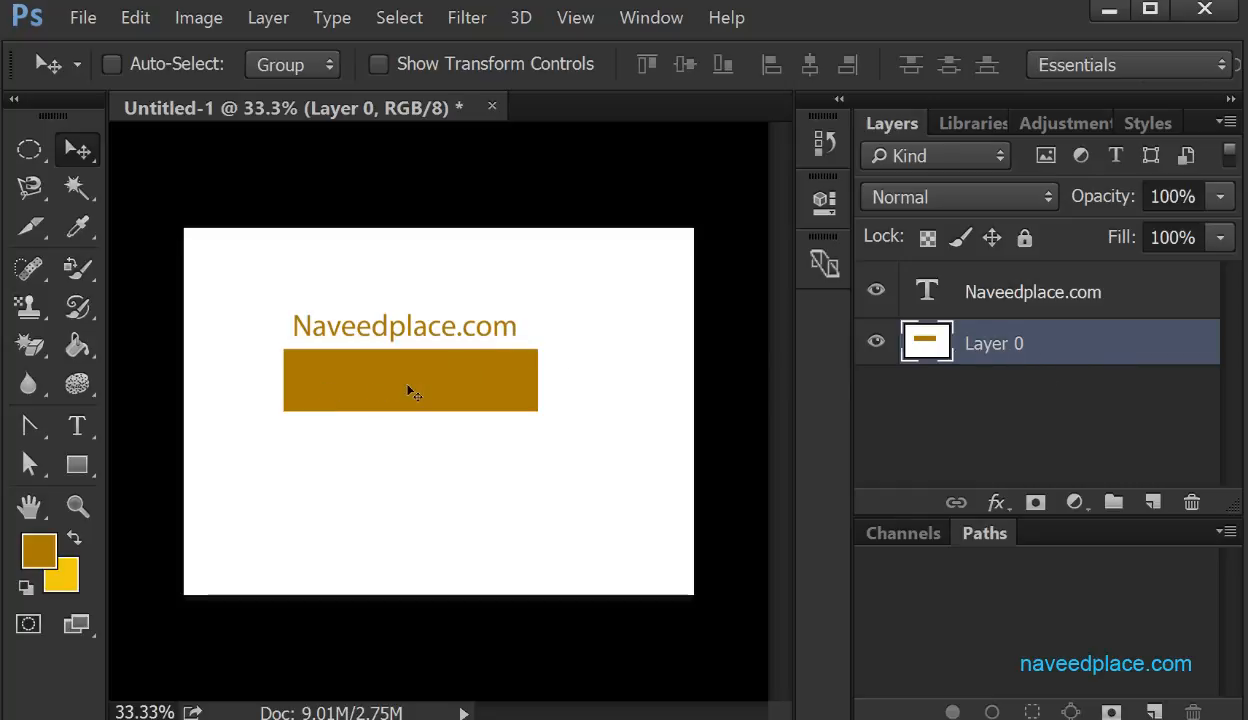
mouse_move(410, 387)
left_mouse_down()
mouse_move(549, 393)
mouse_move(409, 385)
left_mouse_up()
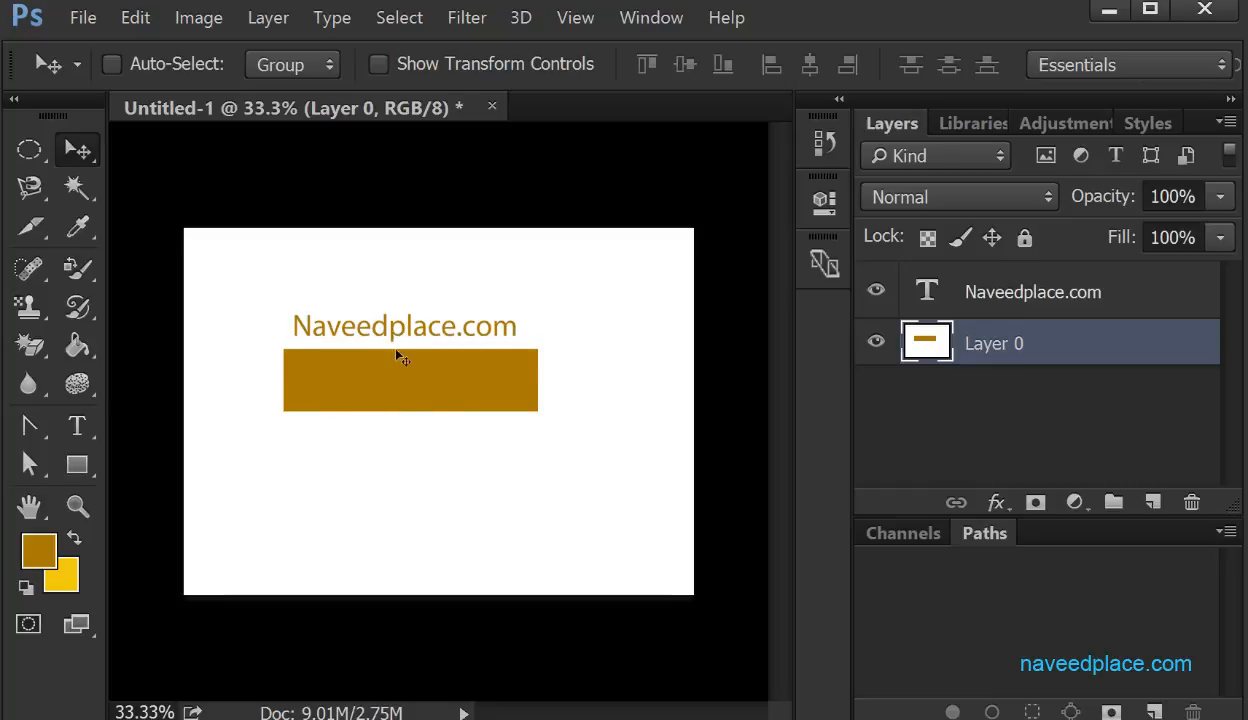
mouse_move(421, 323)
left_mouse_down()
mouse_move(517, 330)
mouse_move(444, 330)
left_mouse_up()
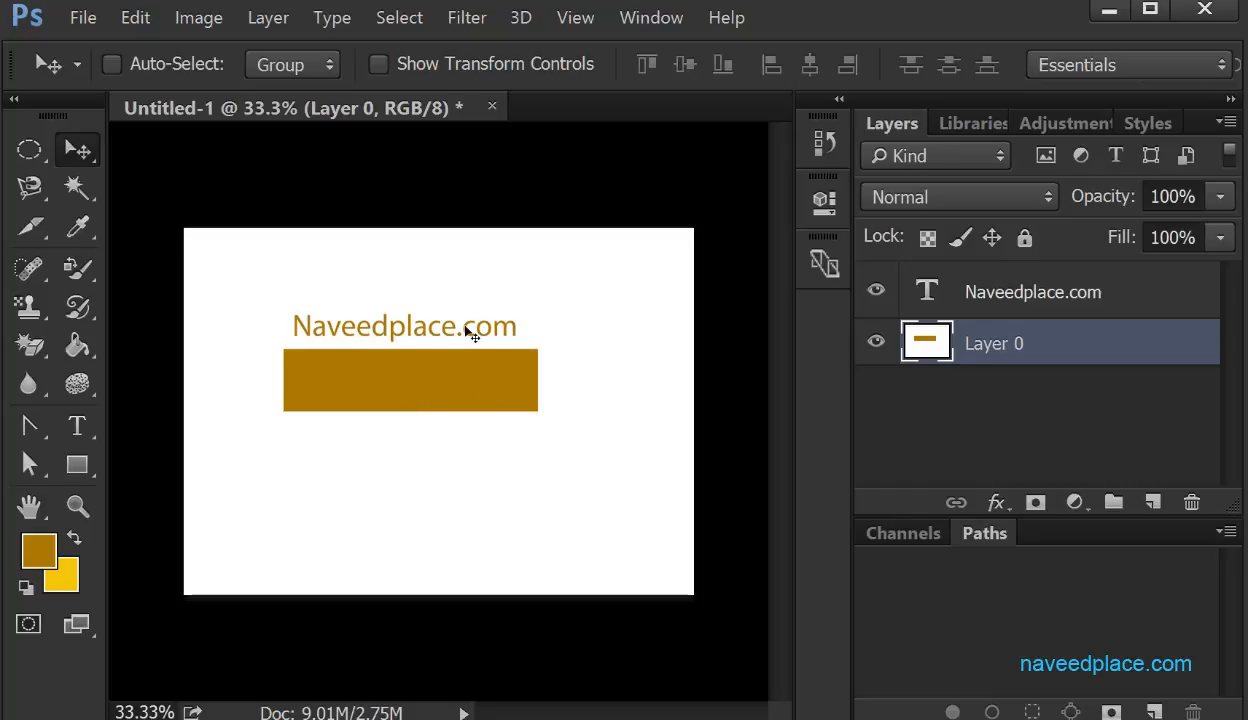
left_click(411, 337)
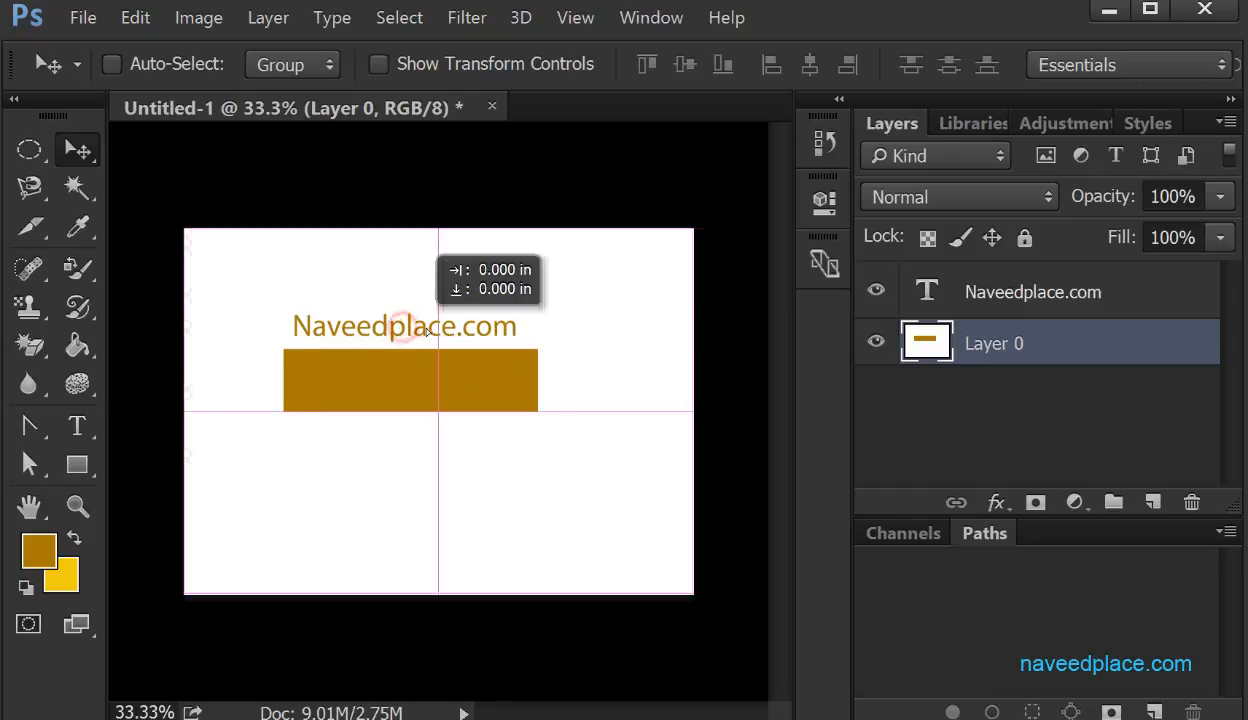
Select the text layer and move the text around, placing it just above the brown rectangle near its left end
left_click(1028, 293)
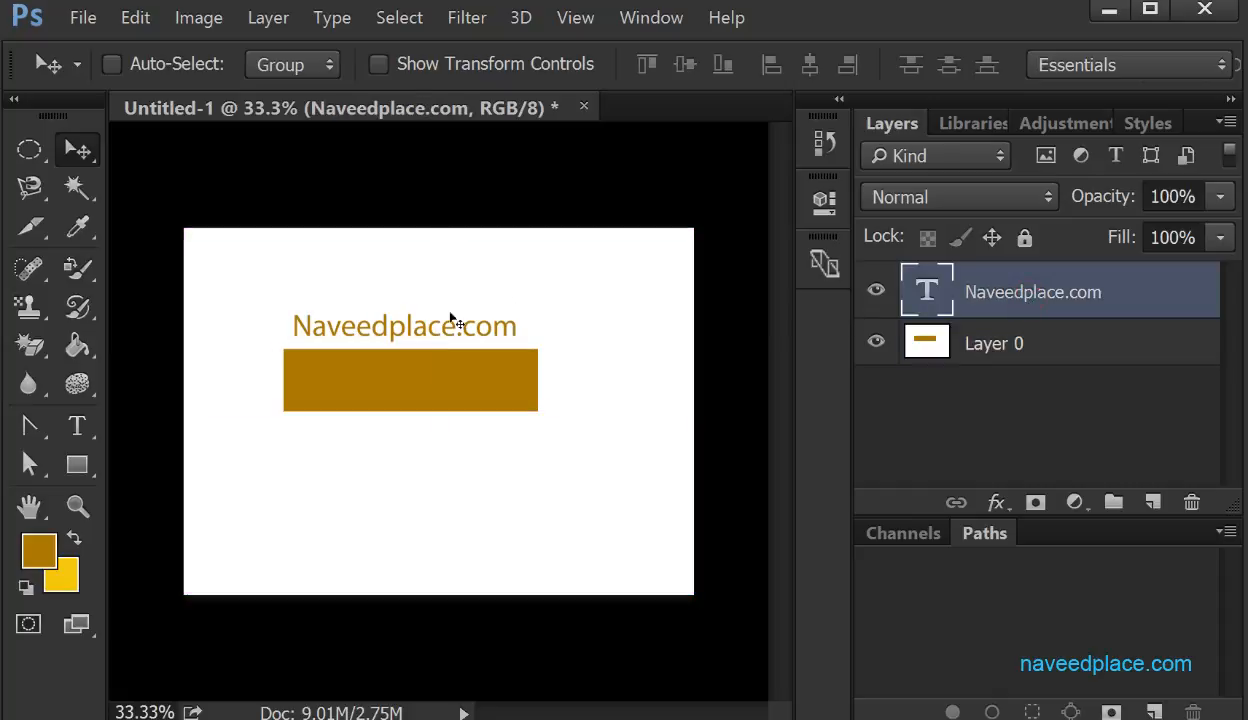
mouse_move(412, 326)
left_mouse_down()
mouse_move(543, 320)
mouse_move(412, 318)
left_mouse_up()
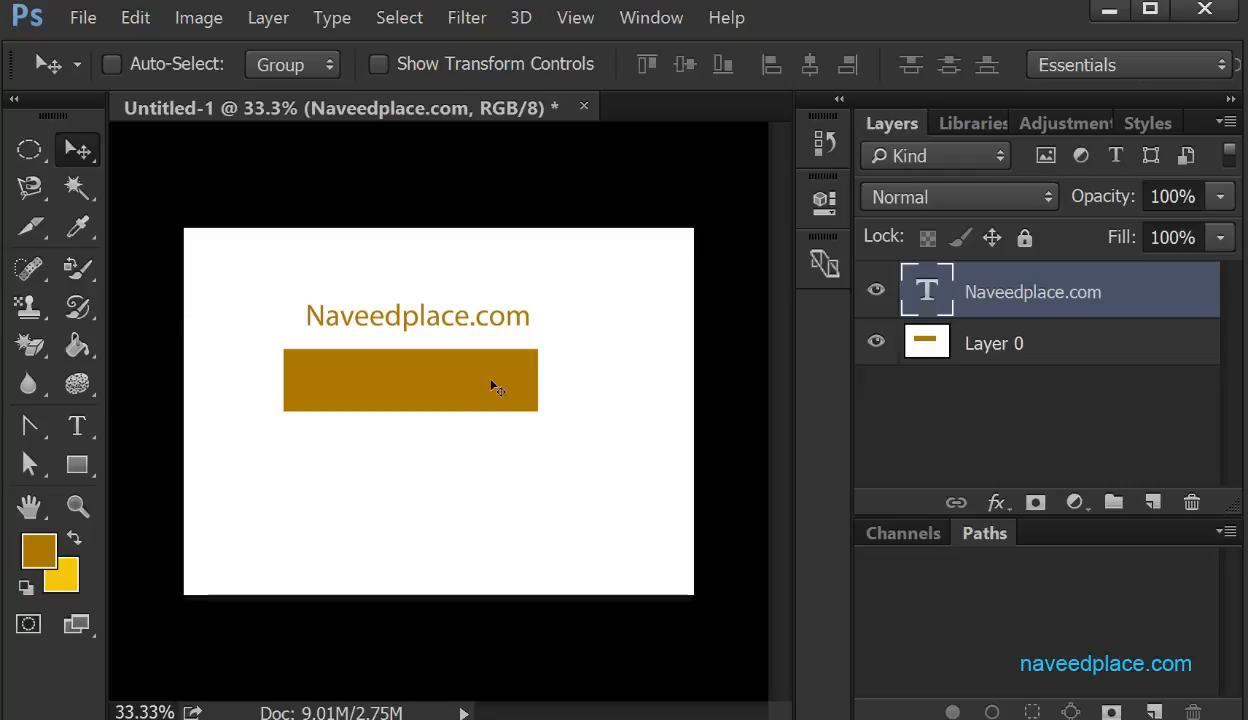
left_click_drag(445, 320, 427, 331)
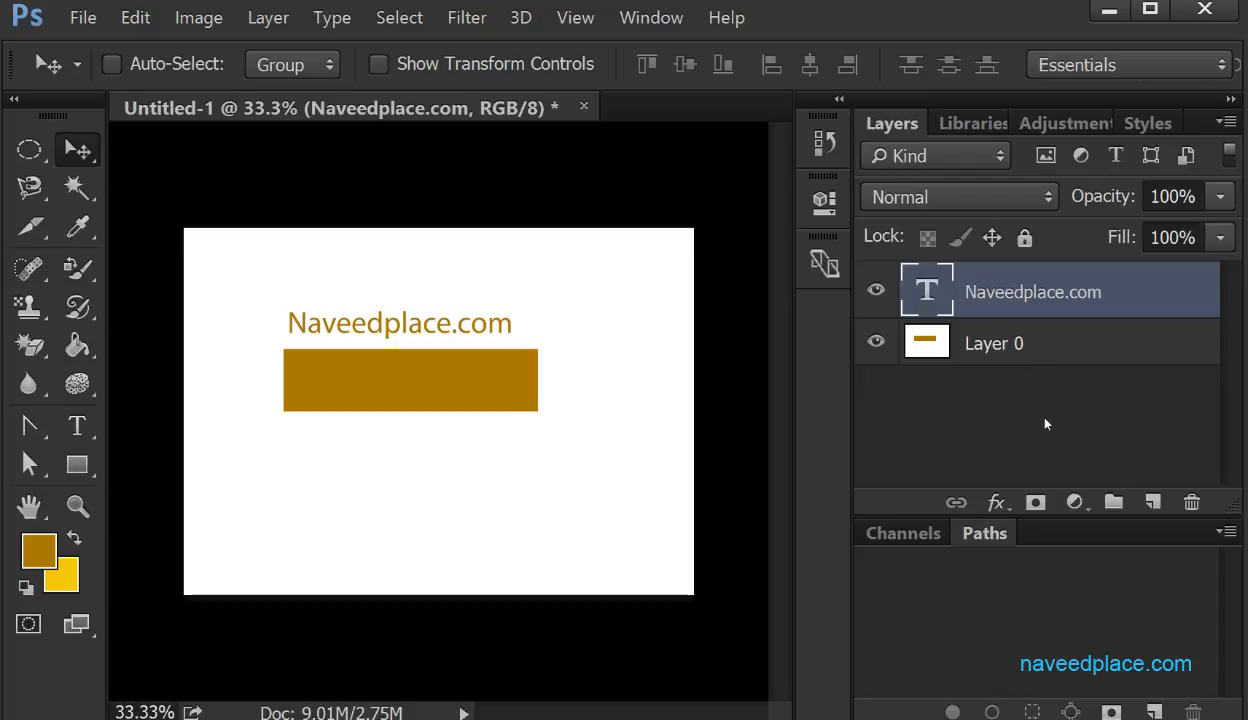
Select the text layer together with Layer 0 and link the two layers
left_click(1041, 360, "shift")
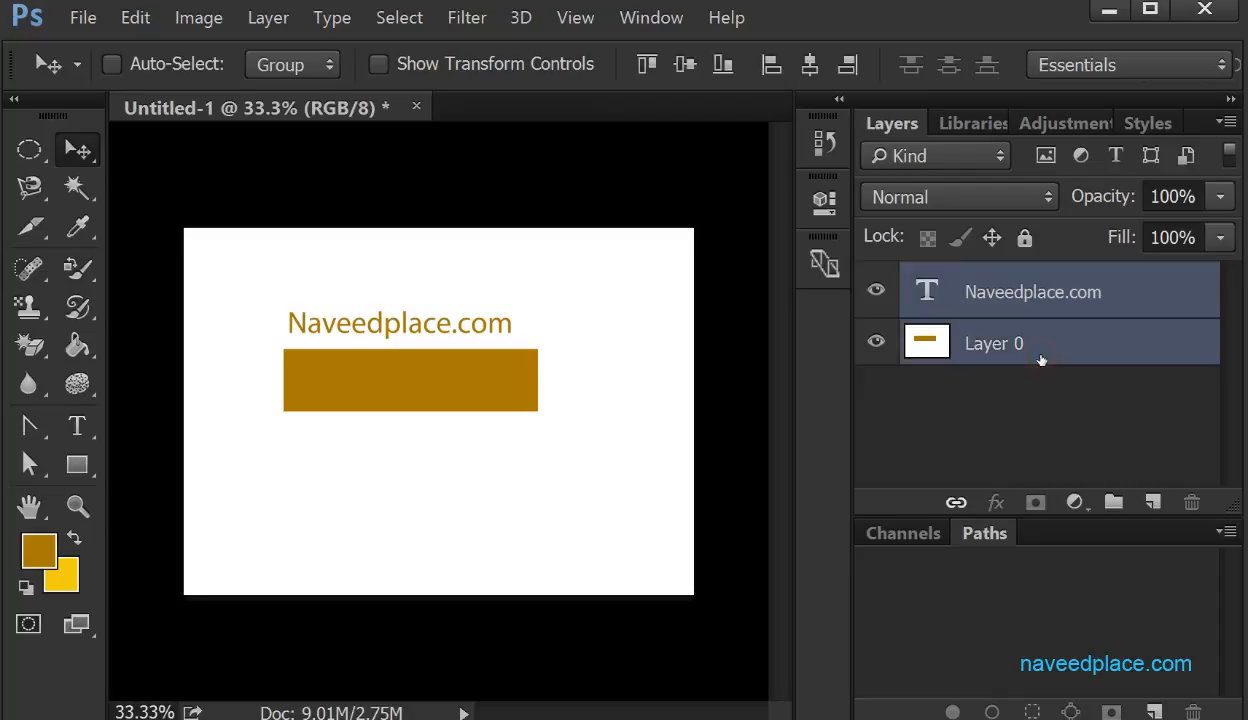
left_click(953, 502)
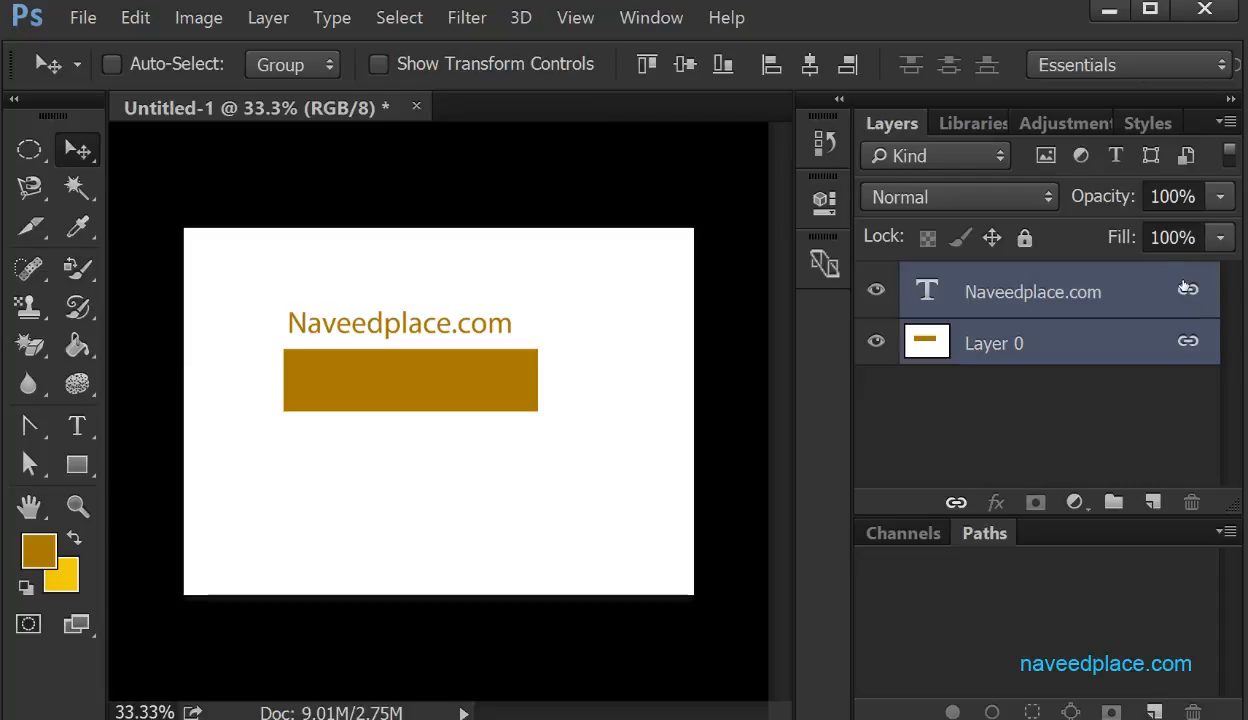
Activate the Move tool and deselect both linked layers
left_click(88, 150)
left_click_drag(88, 150, 219, 157)
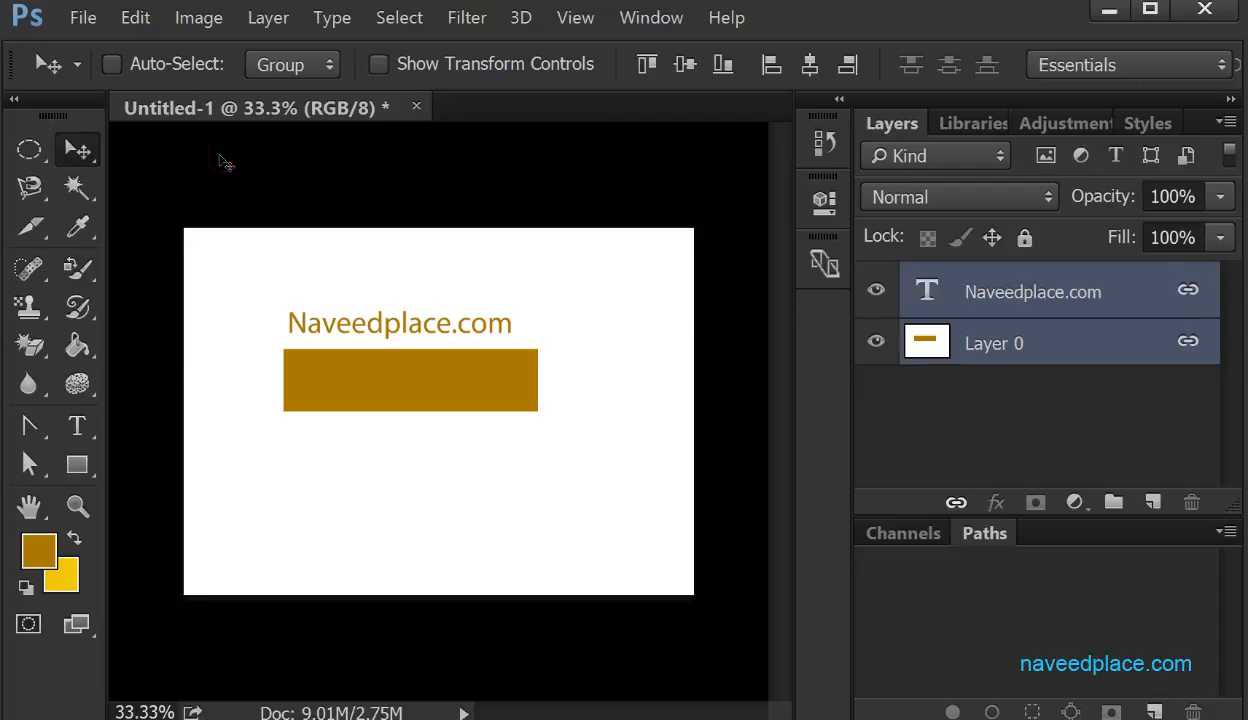
left_click(945, 432)
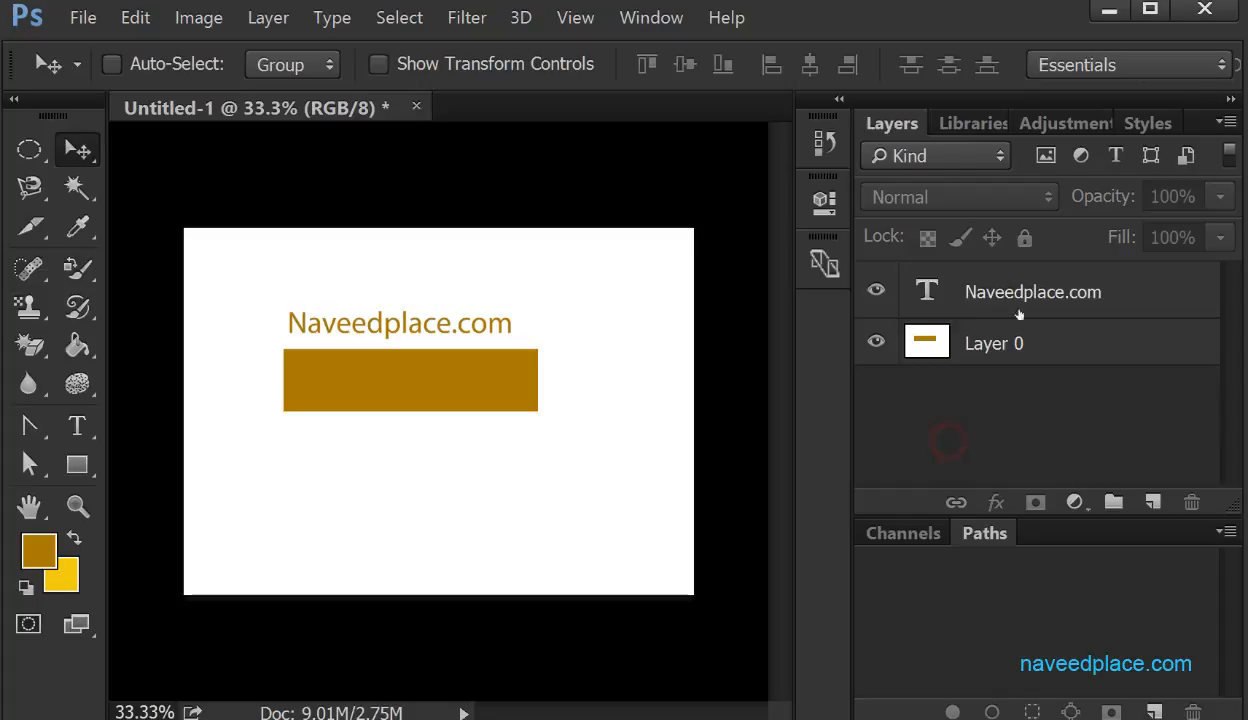
left_click(410, 326)
left_click(605, 314)
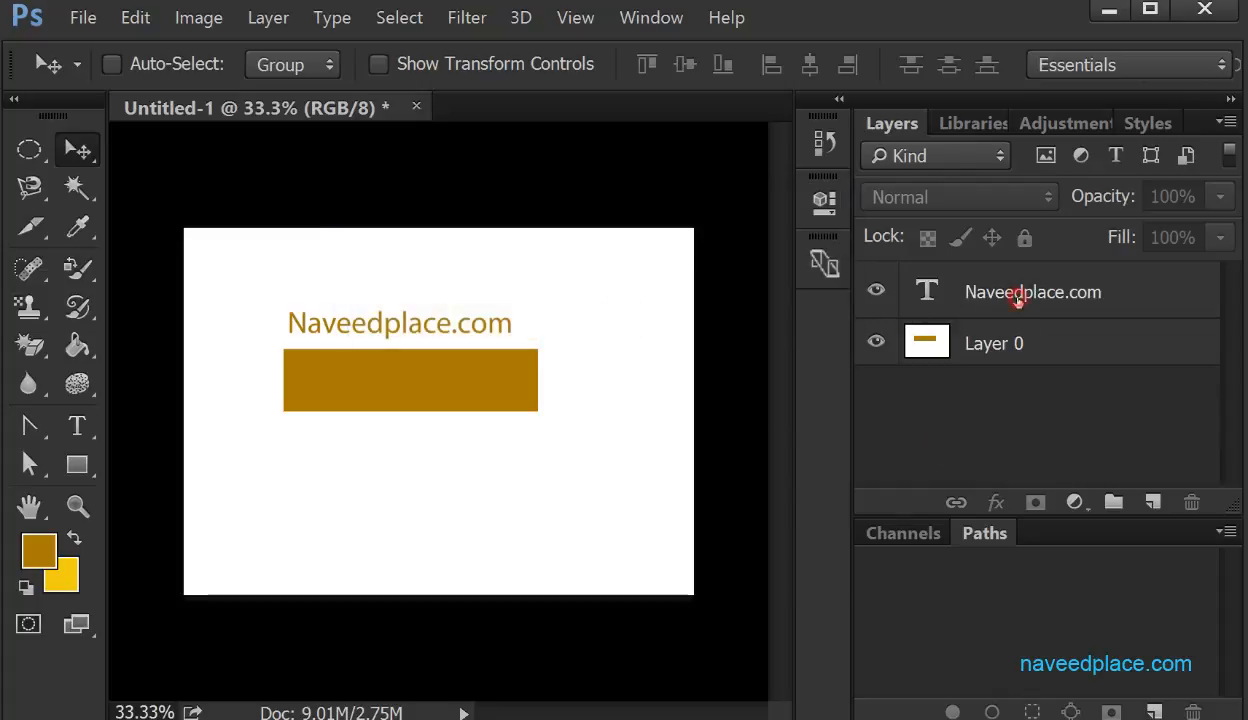
Select only the Naveedplace.com text layer and shift it slightly back and forth on the canvas together with the linked brown rectangle
left_click(1017, 290)
mouse_move(449, 327)
left_mouse_down()
mouse_move(463, 326)
mouse_move(418, 325)
mouse_move(428, 327)
left_mouse_up()
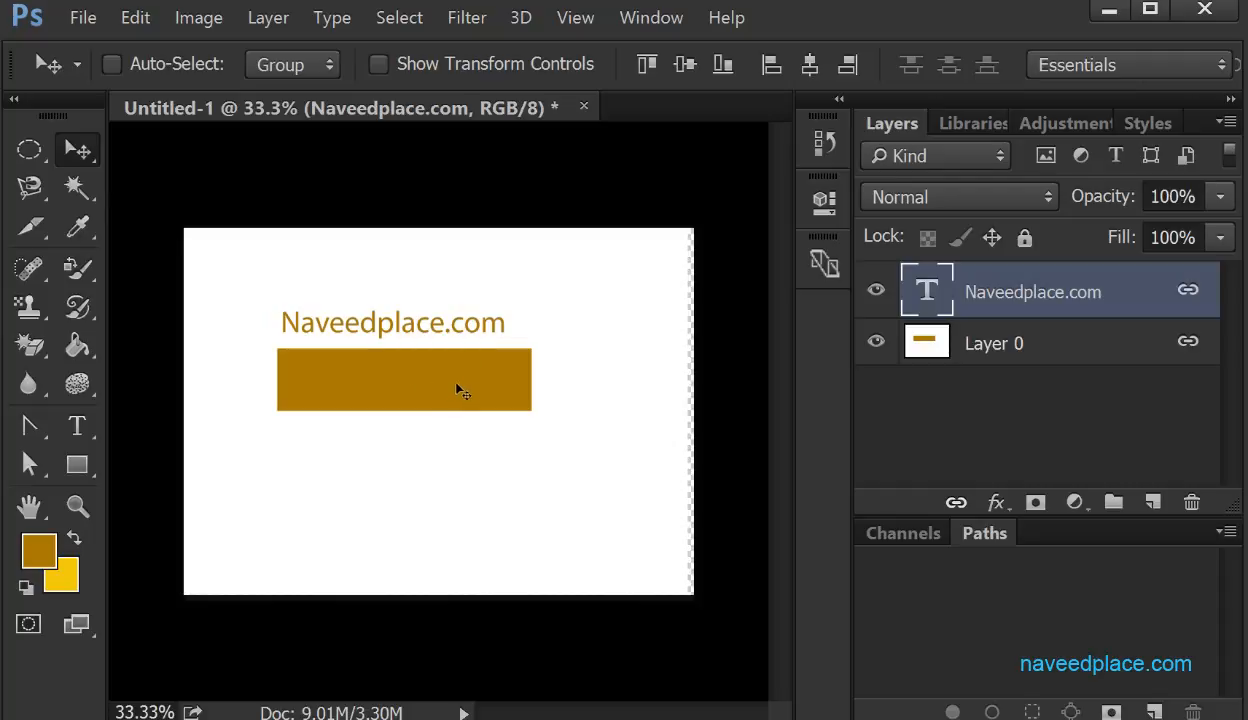
left_click_drag(412, 385, 437, 379)
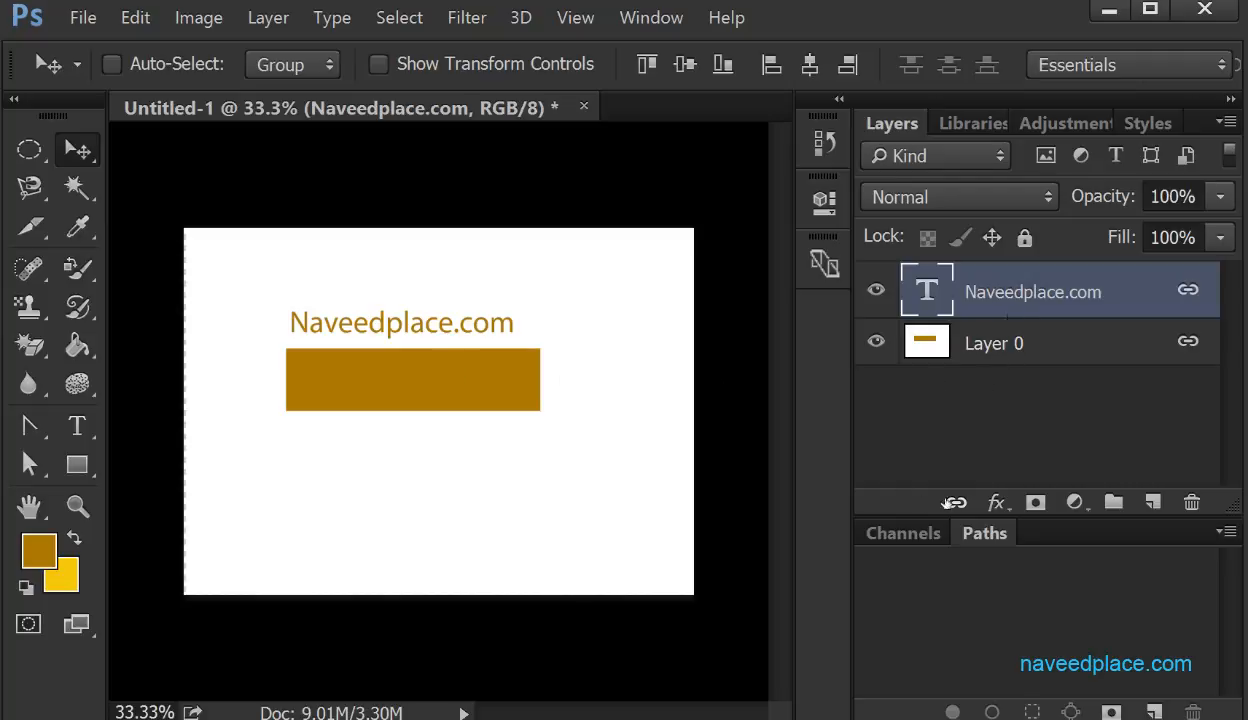
mouse_move(432, 382)
left_mouse_down()
mouse_move(524, 393)
mouse_move(430, 386)
left_mouse_up()
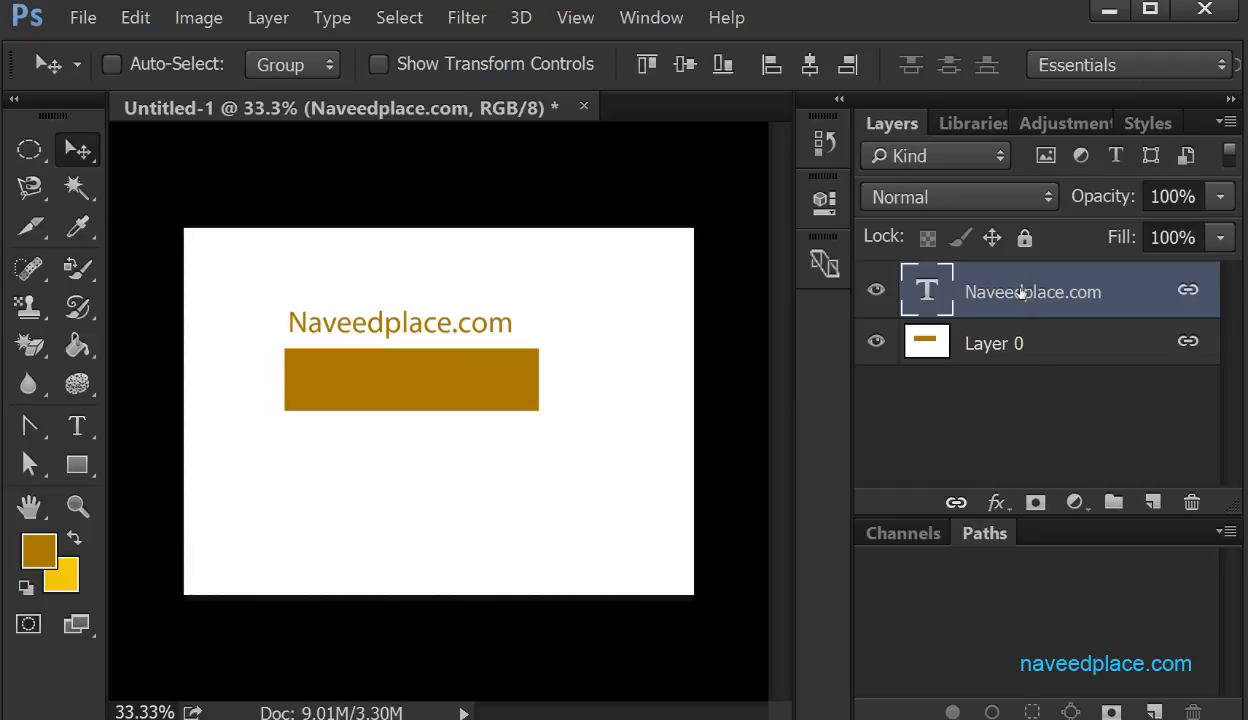